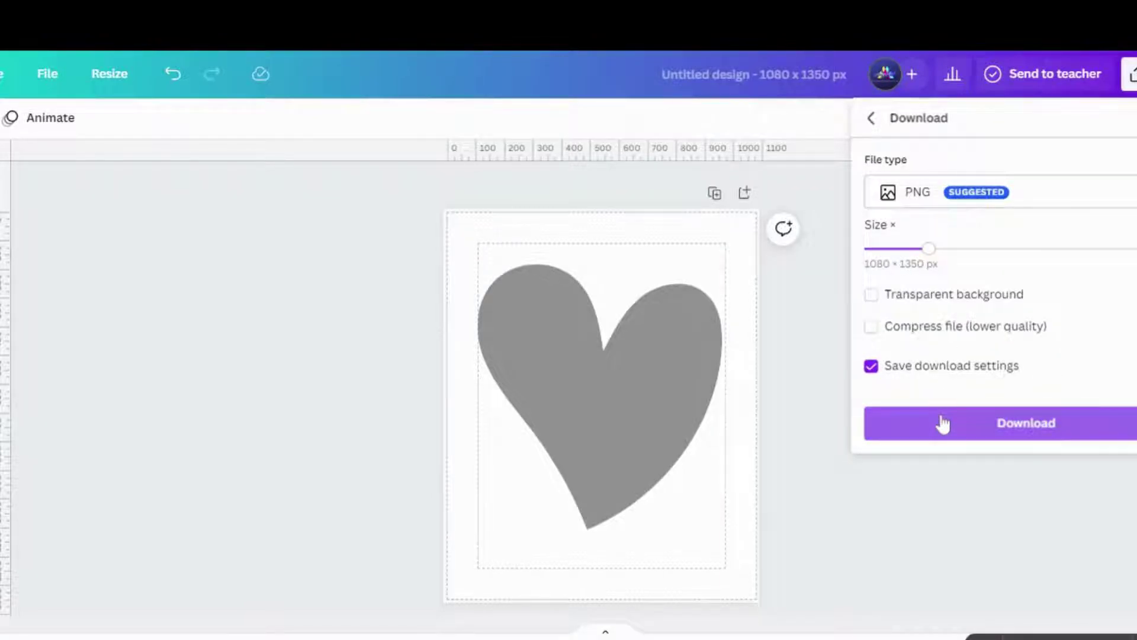
- Download the heart design as a PNG, and in Photopea cut the grey heart out of it with the Magic Wand
click(944, 423)
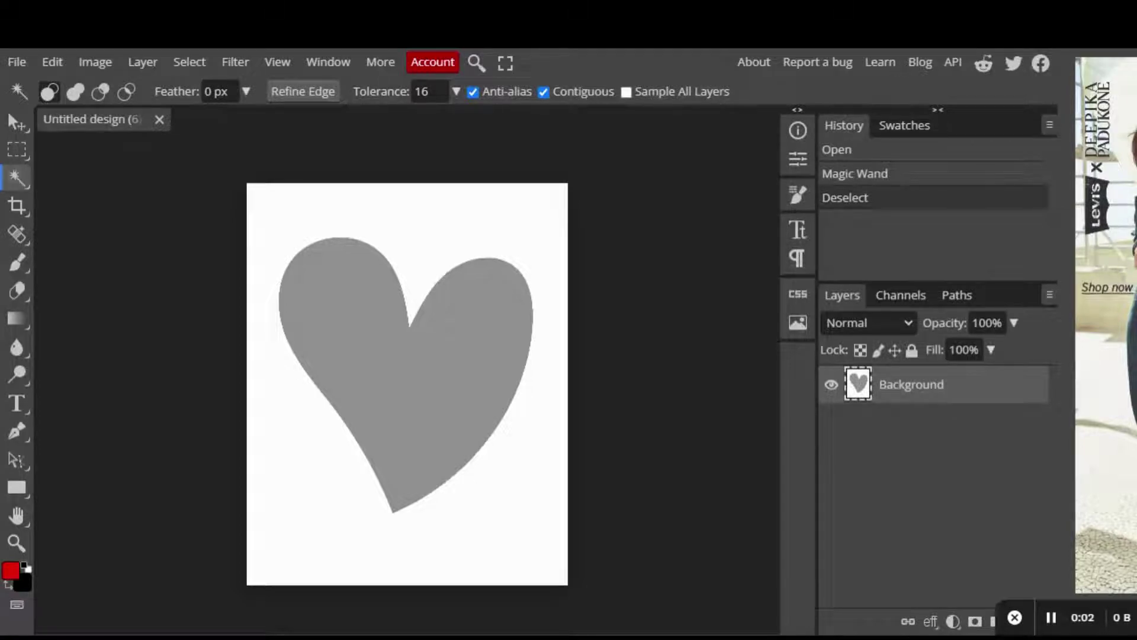
right_click(17, 177)
click(107, 183)
click(414, 358)
key(Delete)
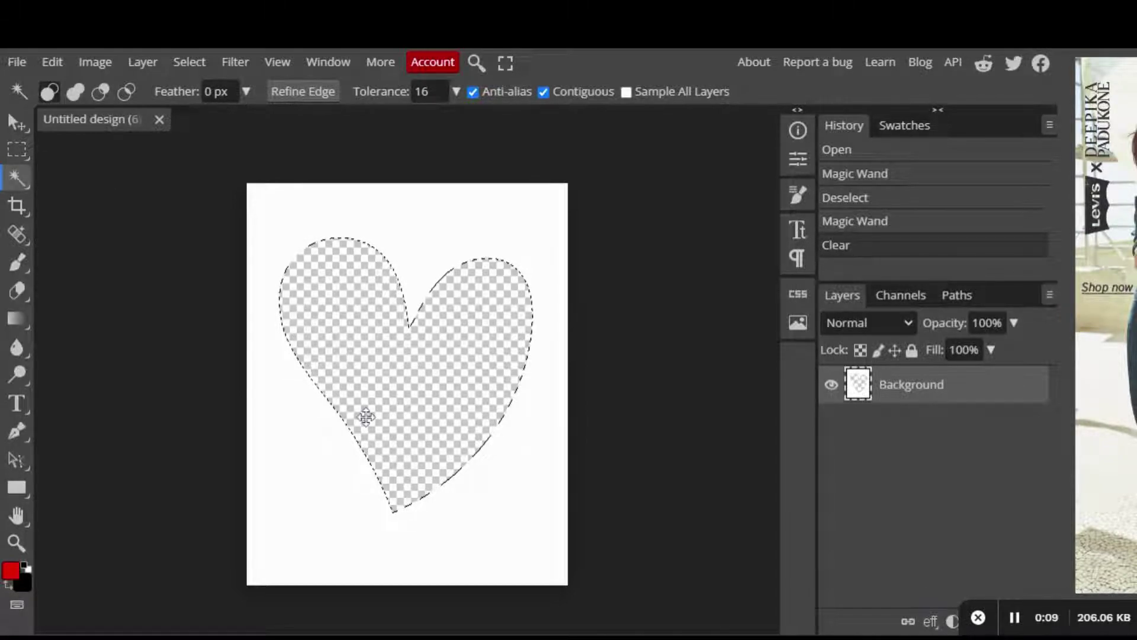
- Export the page with the heart-shaped hole as a PNG
click(17, 61)
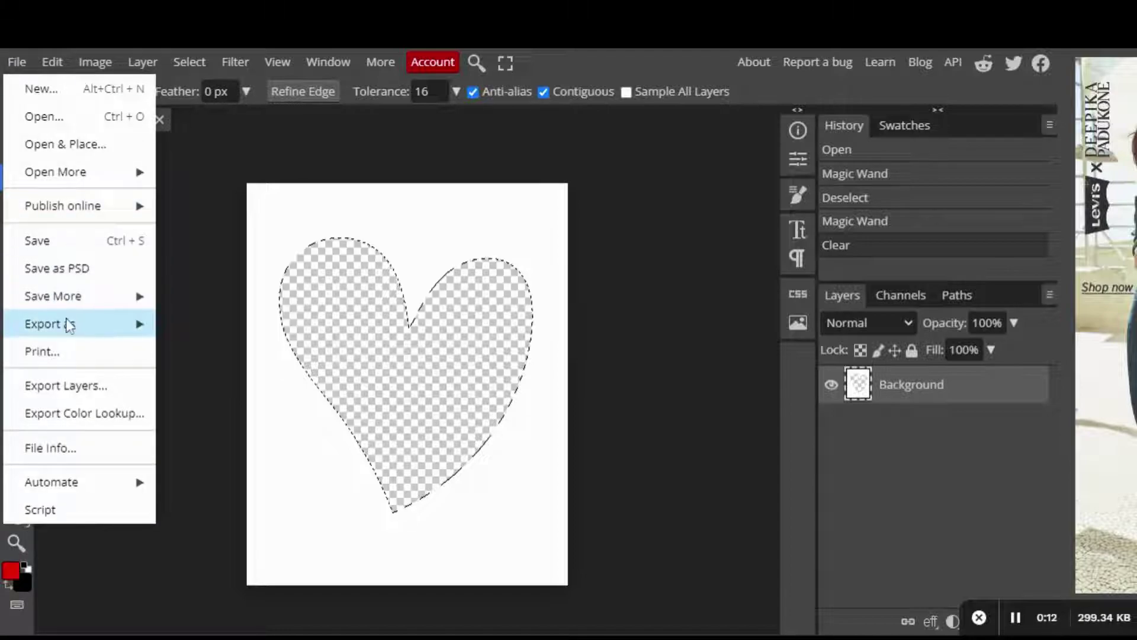
mouse_move(69, 323)
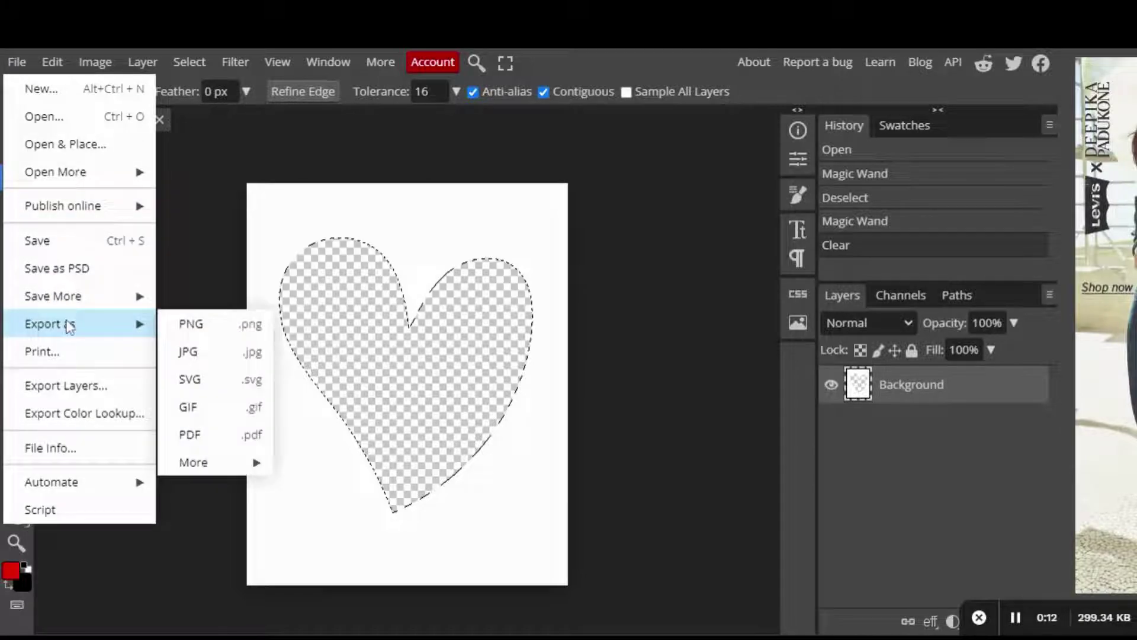
click(232, 324)
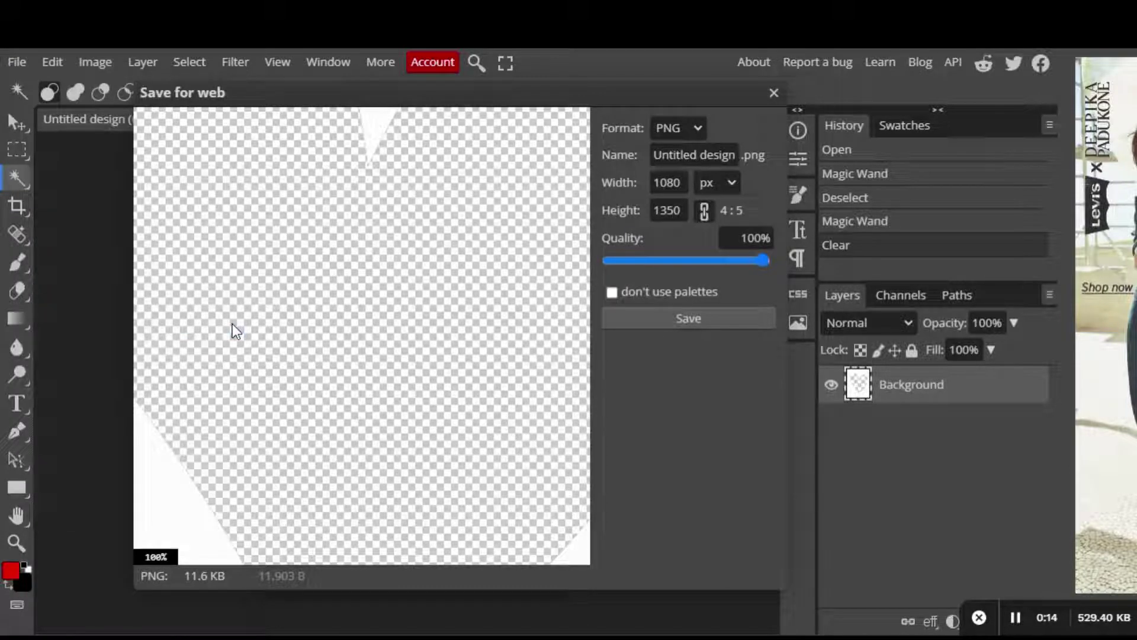
click(681, 322)
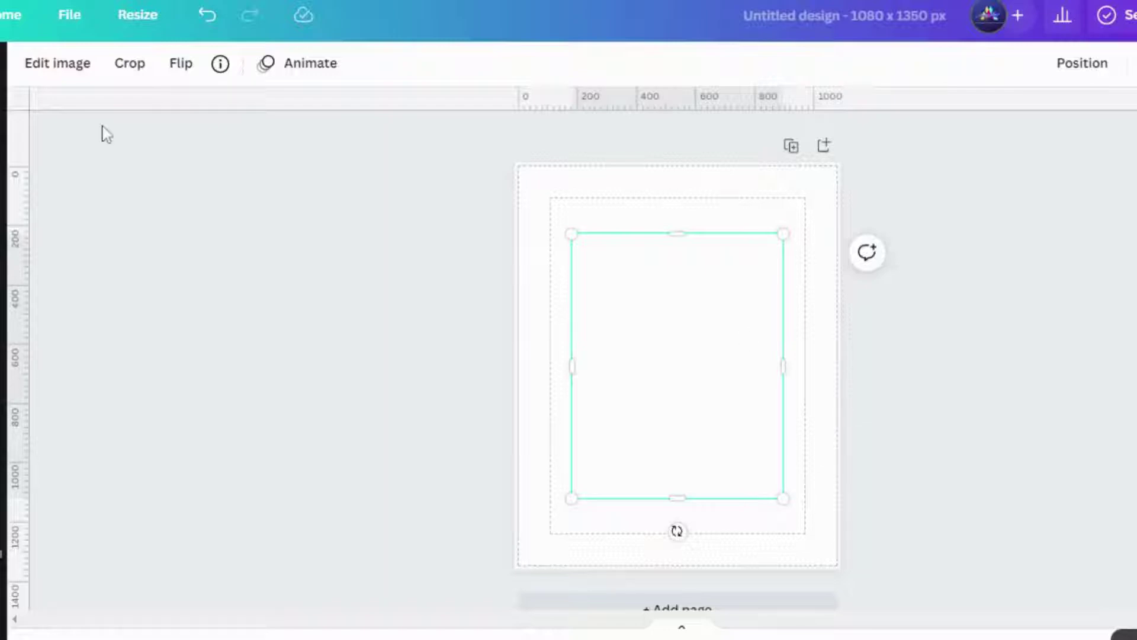
- In Canva, apply the Drop shadow effect to the imported heart cut-out image
click(71, 76)
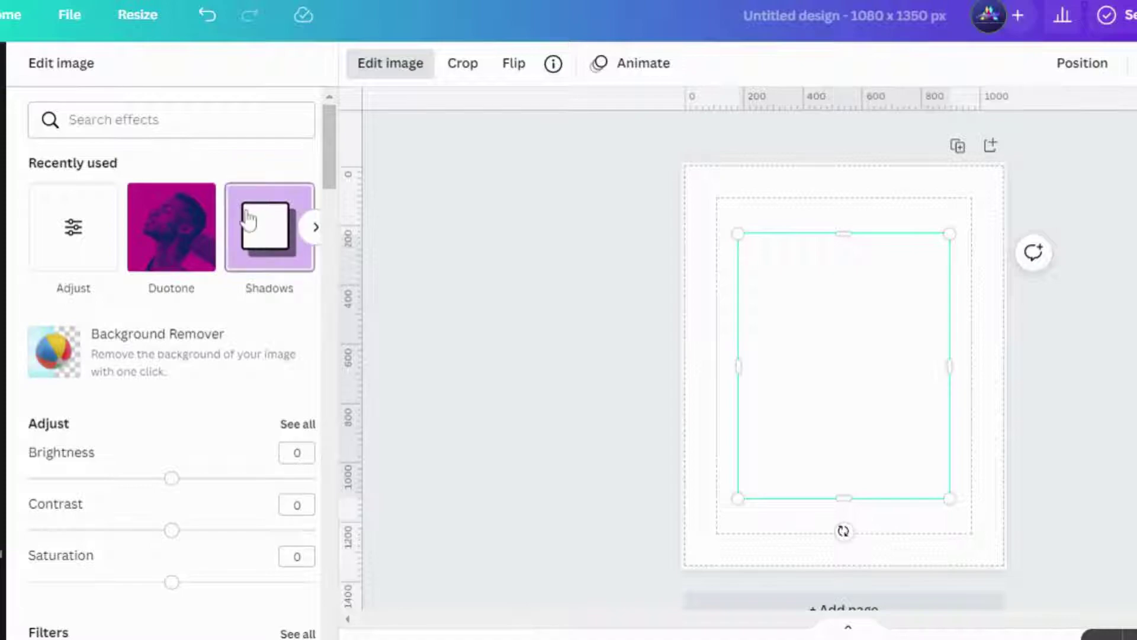
click(249, 221)
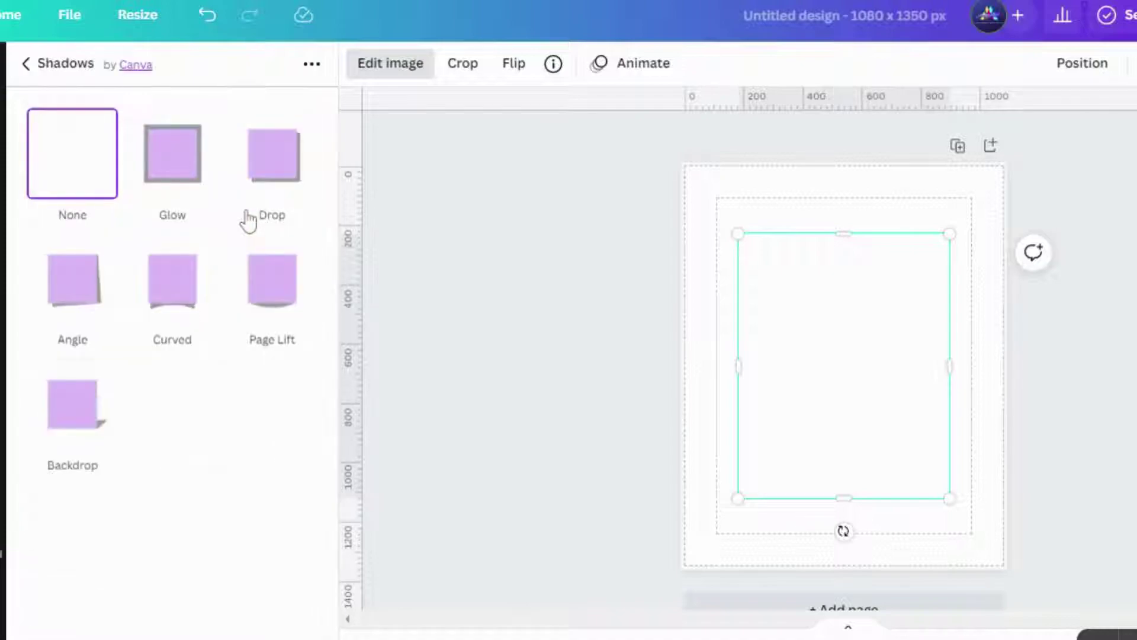
click(280, 176)
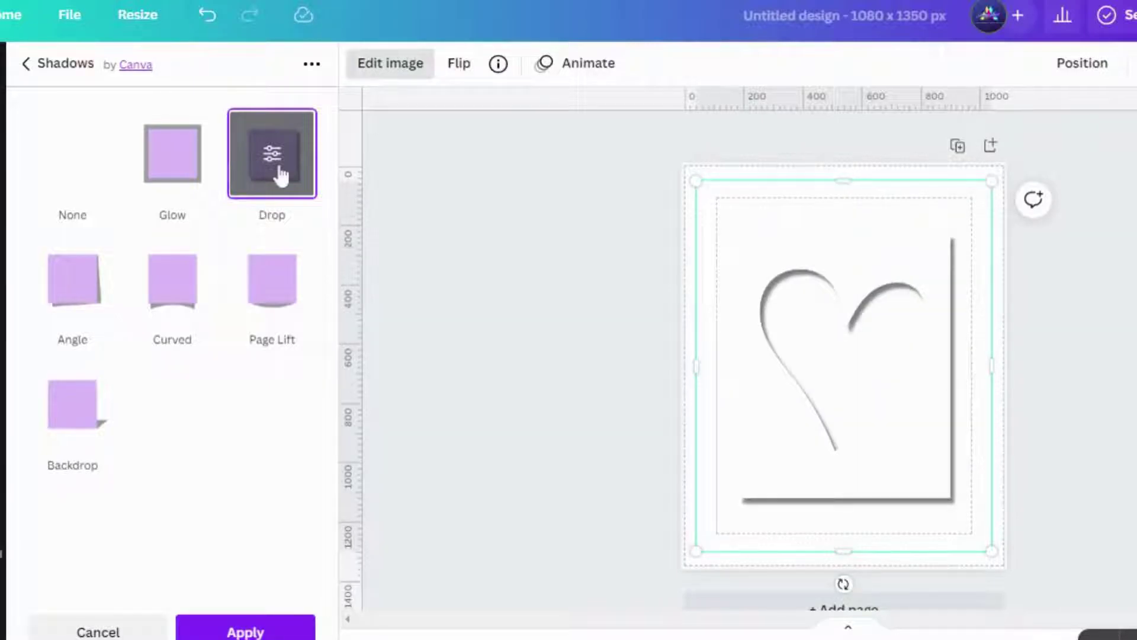
click(246, 632)
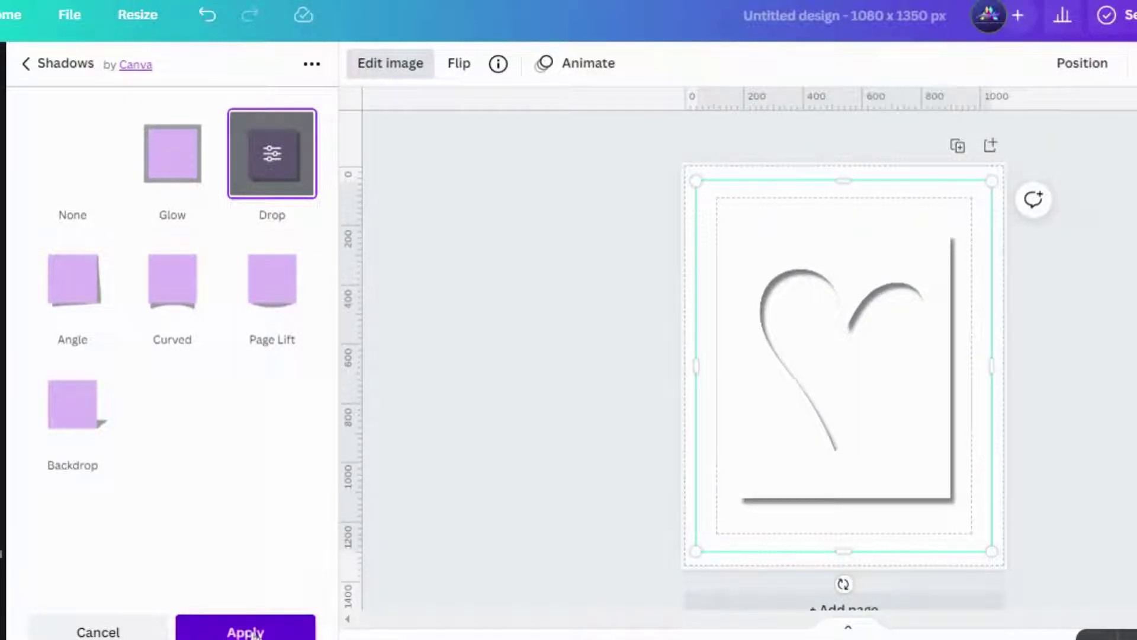
click(612, 536)
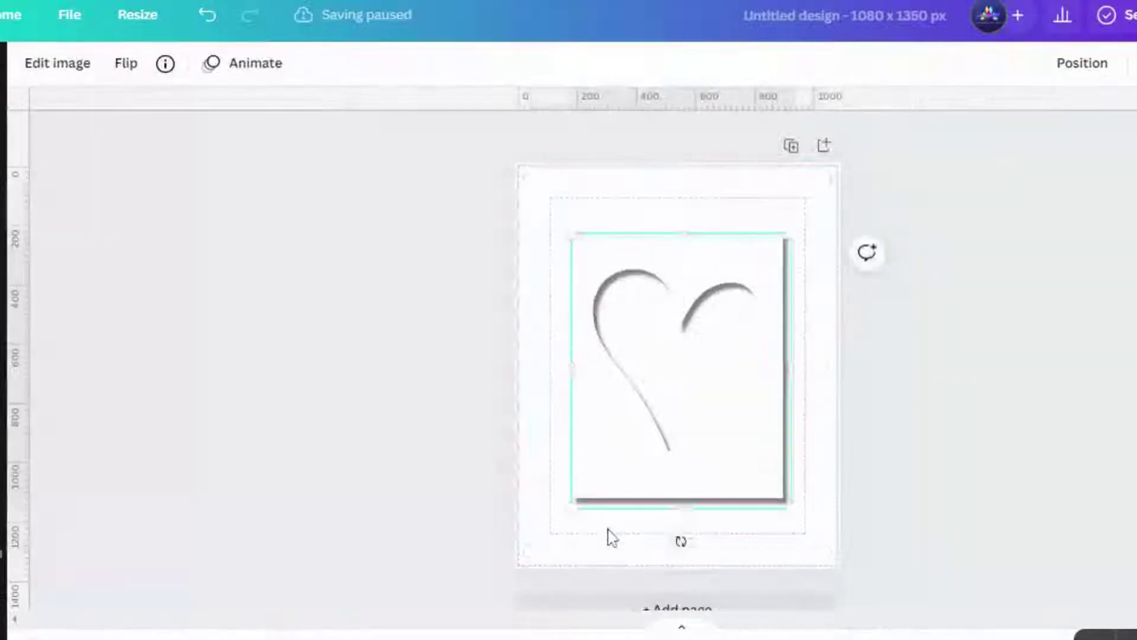
click(810, 532)
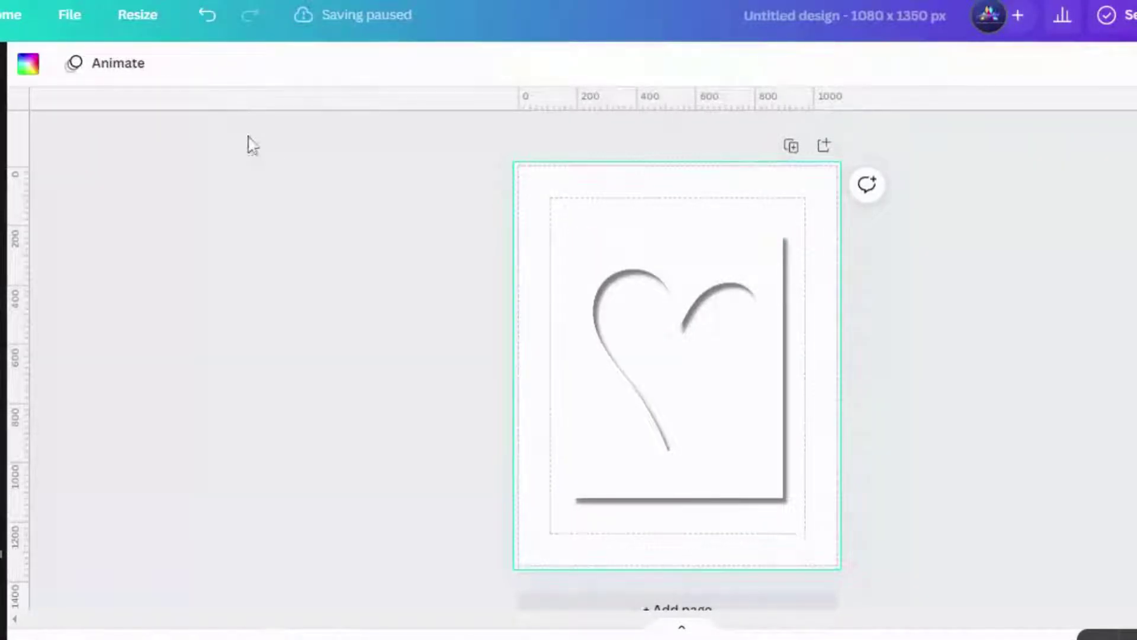
click(24, 74)
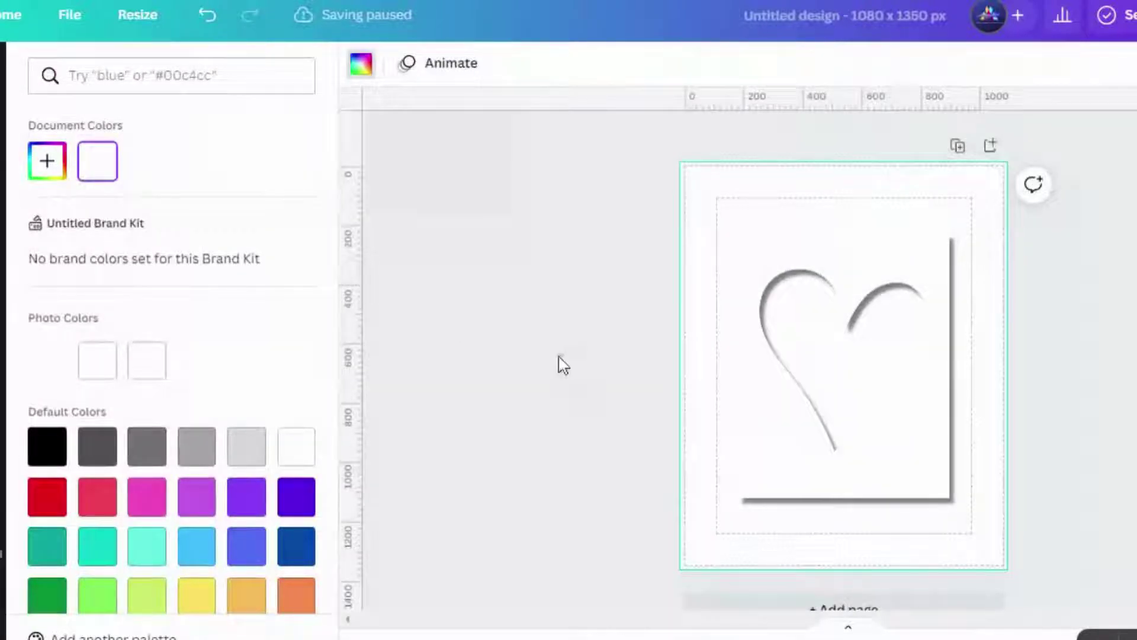
click(562, 363)
- Duplicate the shadowed heart cut-out and apply the Fuchsia duotone effect to the copy
click(643, 355)
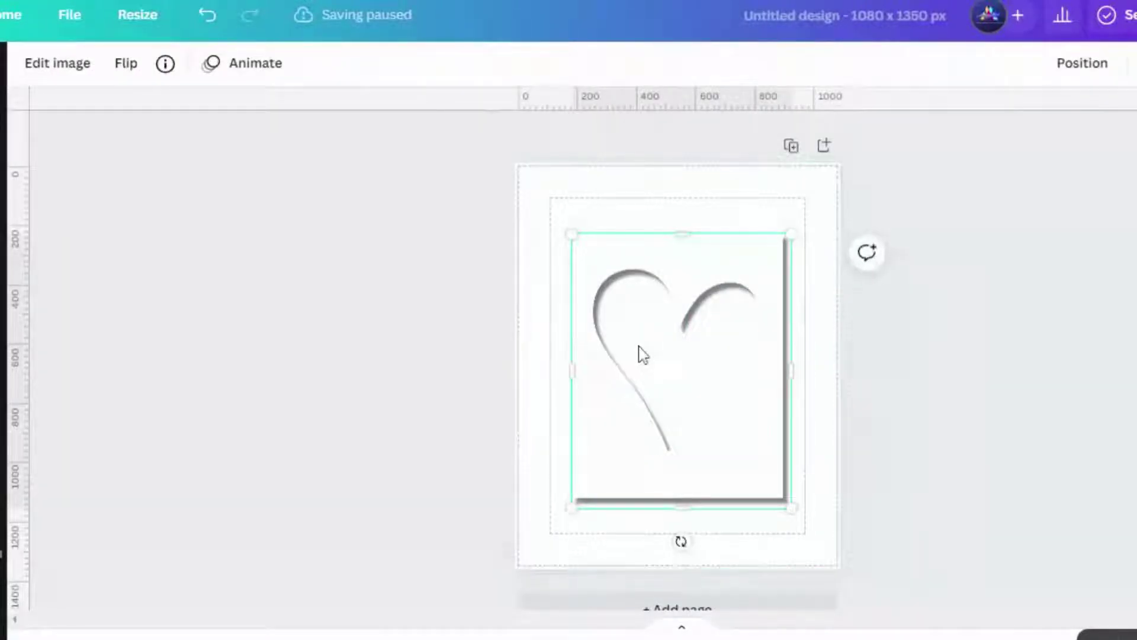
key(ctrl+d)
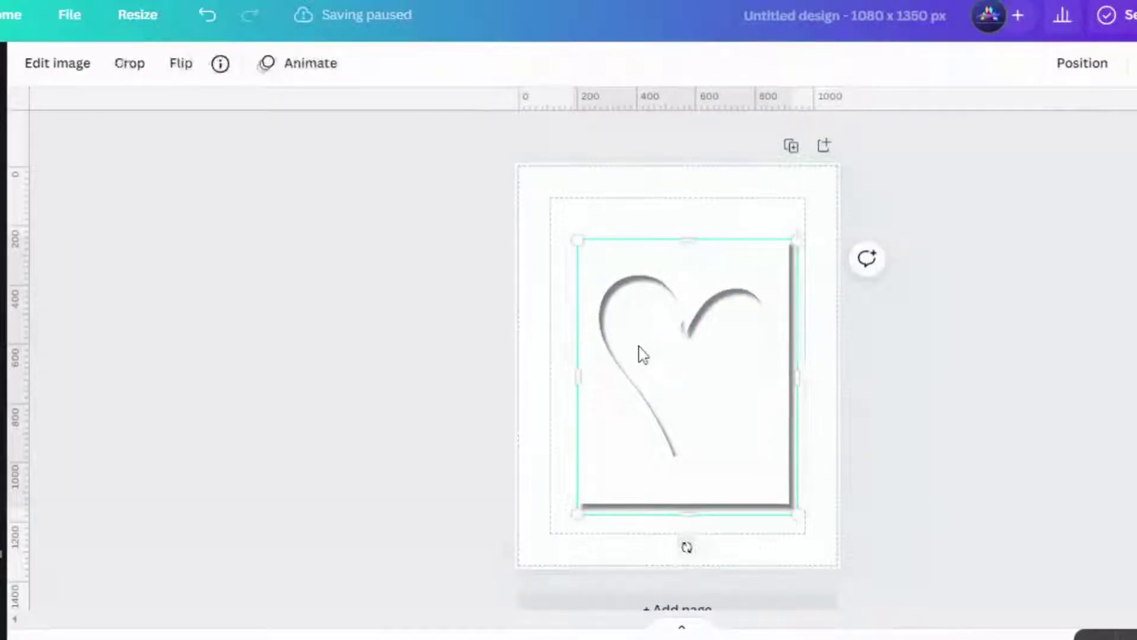
click(68, 74)
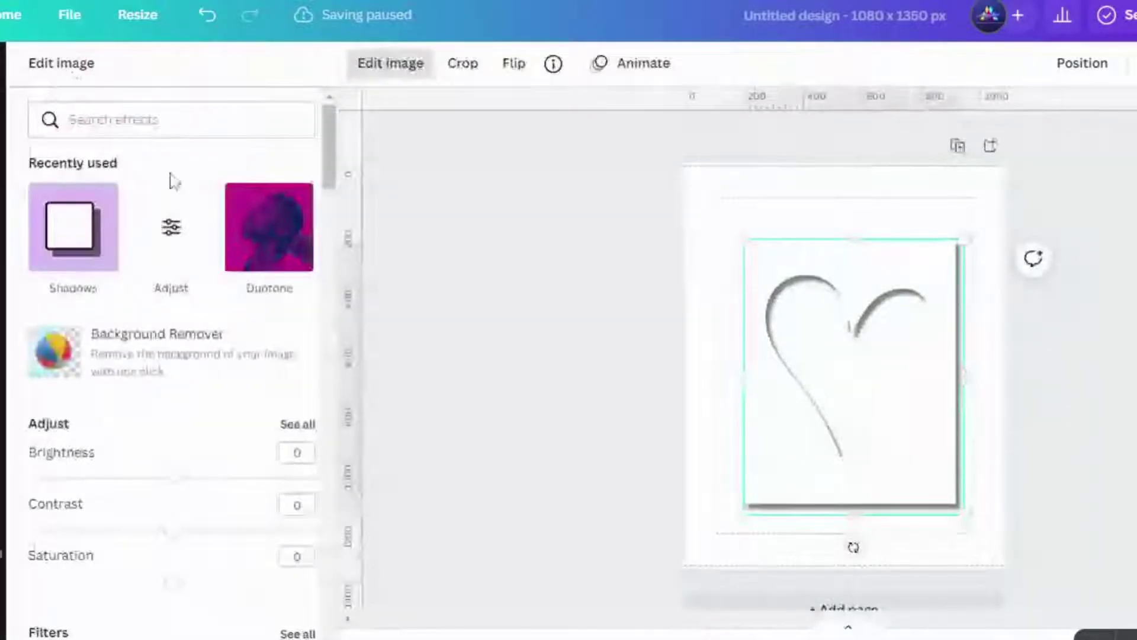
click(279, 249)
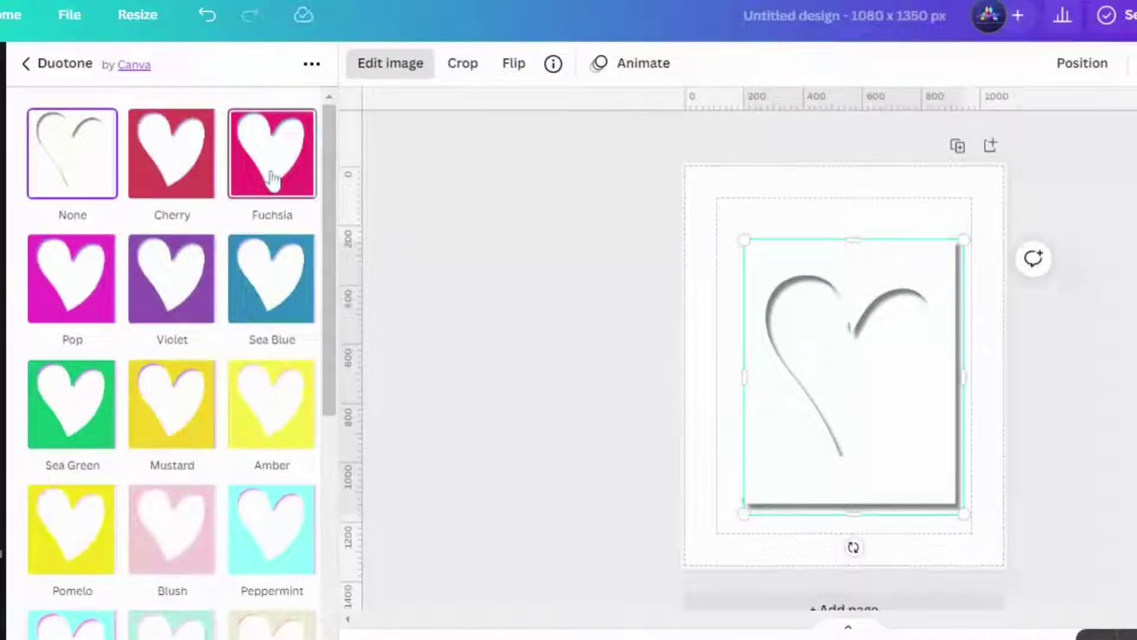
click(272, 179)
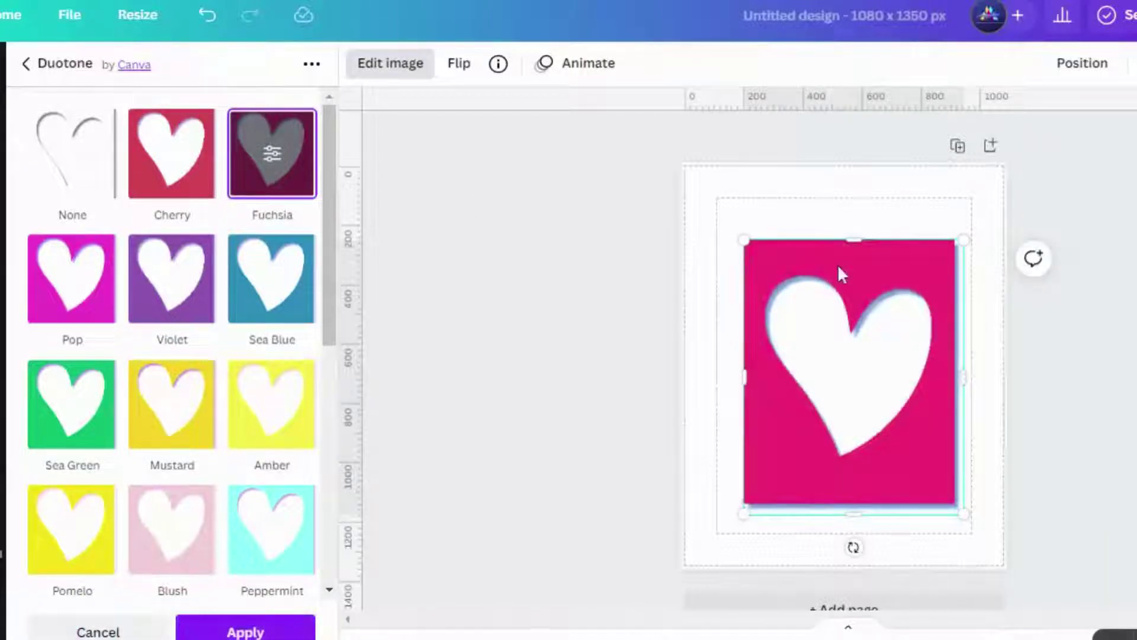
click(804, 230)
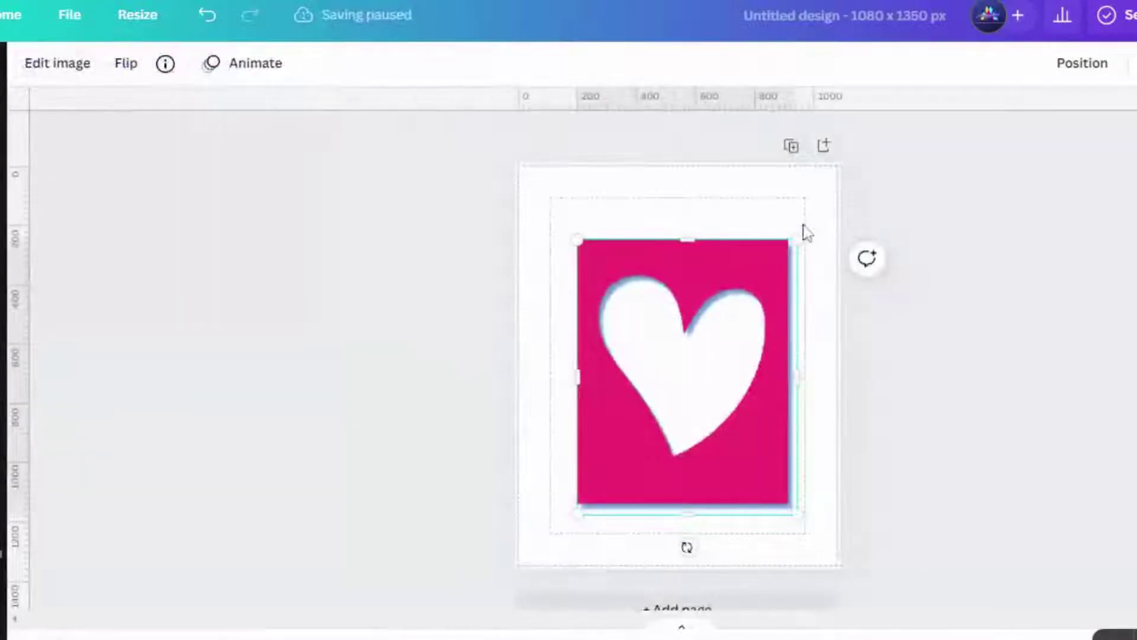
- Set the page background to the pink of the duotone cut-out, sampled with the eyedropper
click(671, 178)
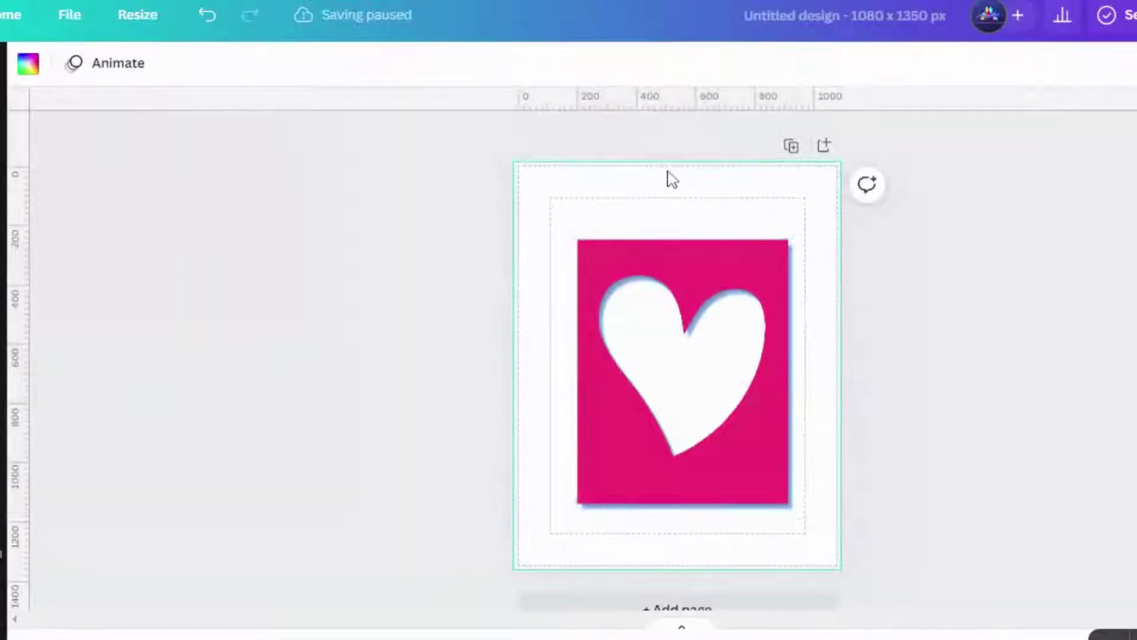
click(29, 64)
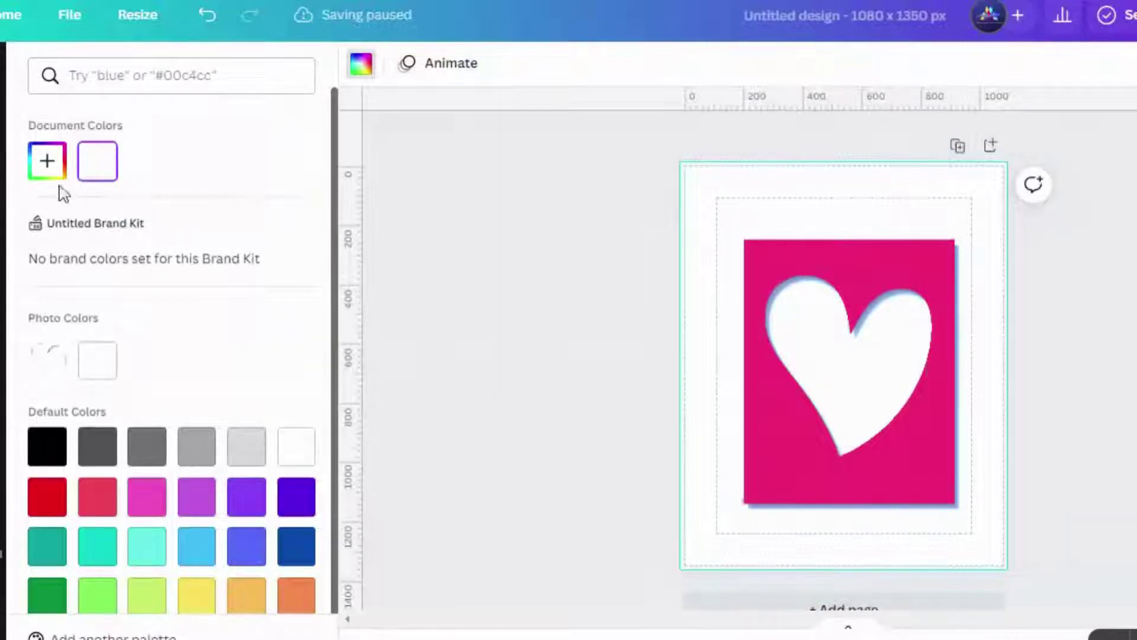
click(51, 167)
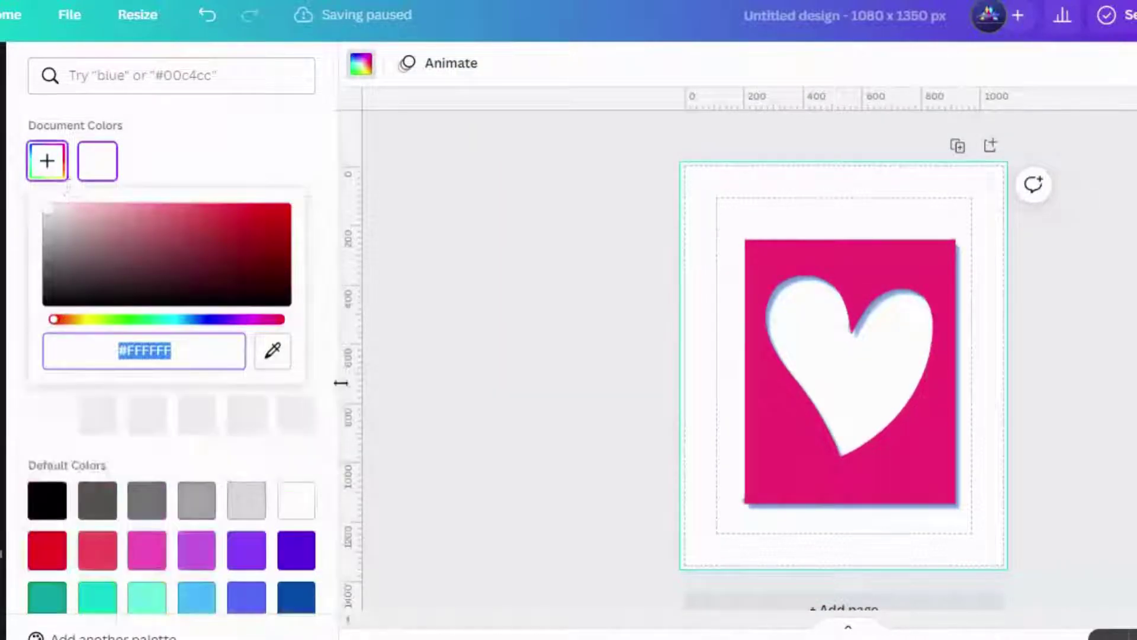
click(272, 350)
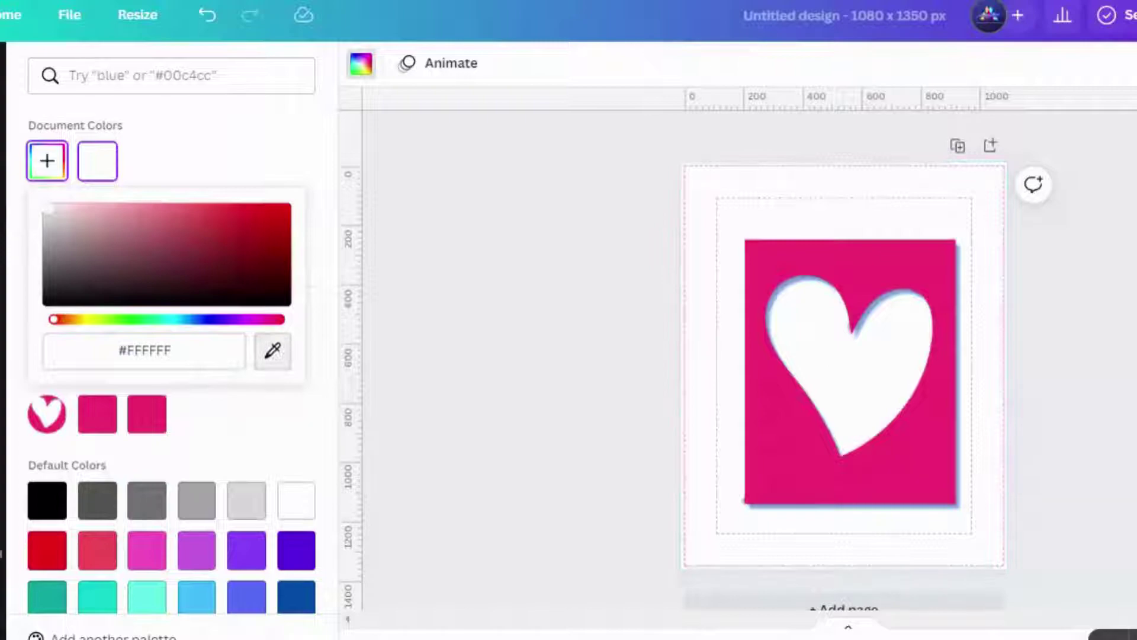
click(780, 266)
click(584, 266)
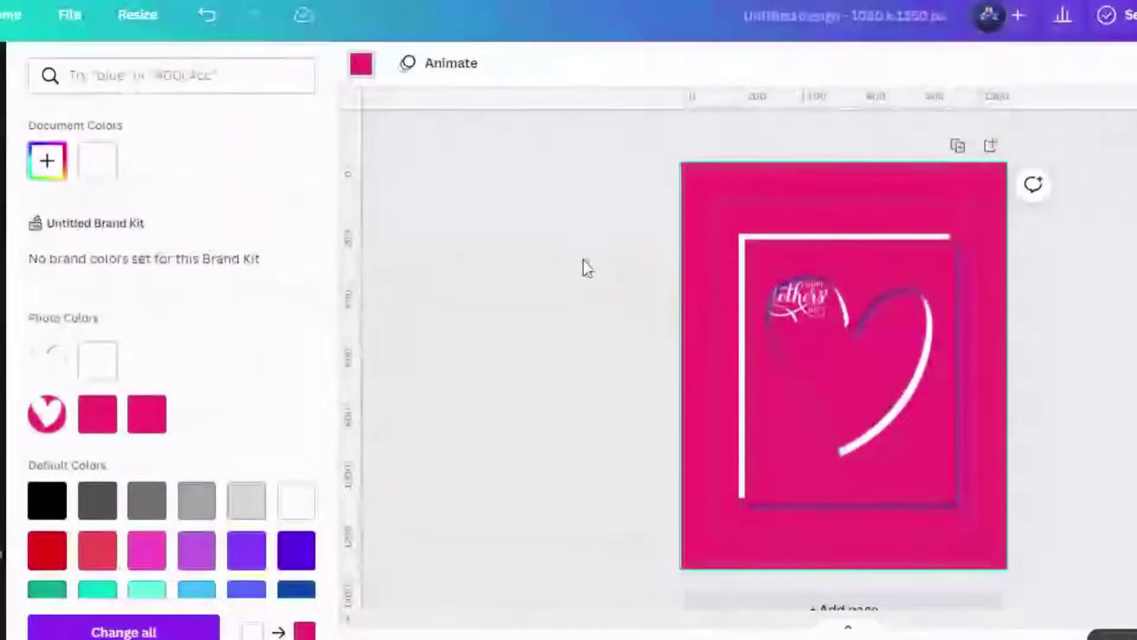
- Enlarge the pink heart cut-out and center it over the white one so a white heart outline shows
click(583, 259)
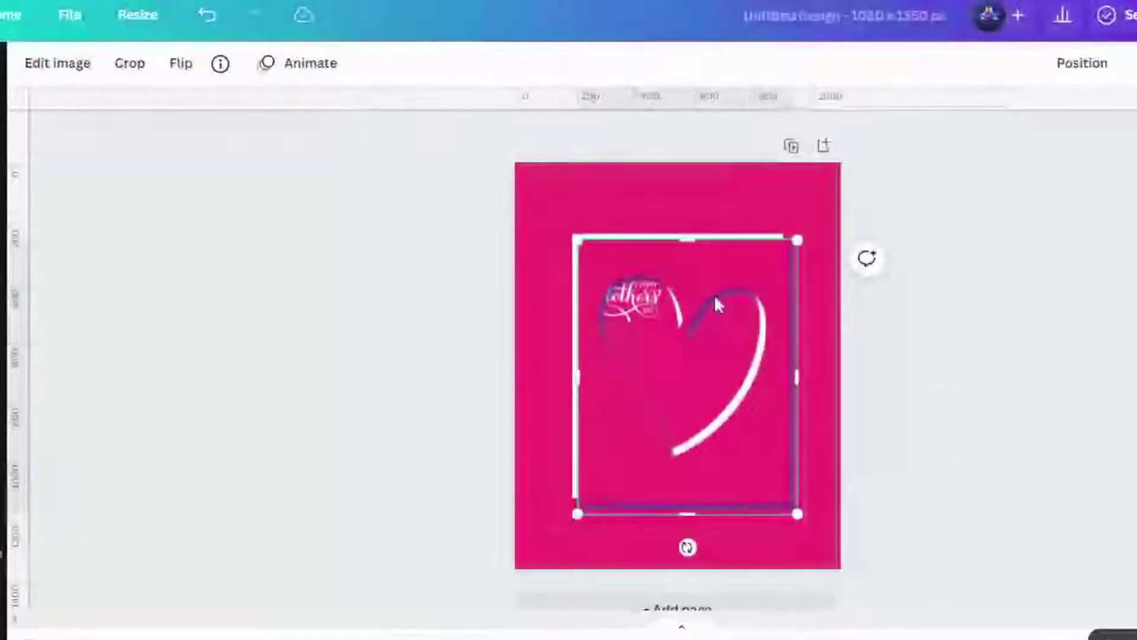
drag(577, 240, 521, 201)
drag(696, 311, 716, 346)
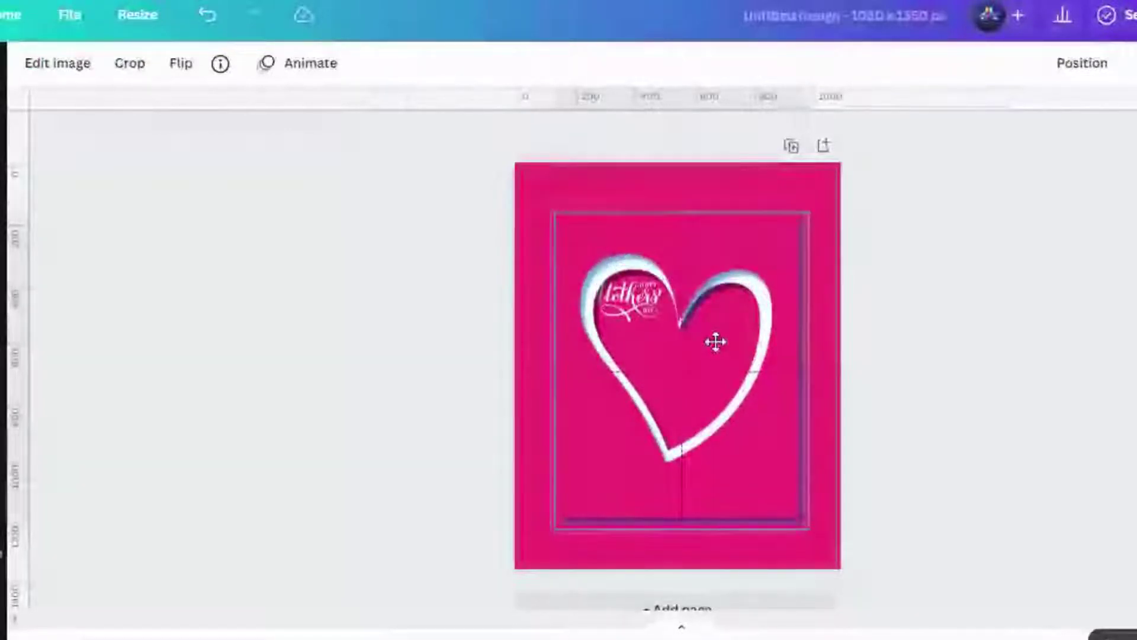
- Place the white Happy Mothers Day lettering just below the heart, to the right of its lower tip
drag(681, 559, 753, 544)
drag(703, 469, 673, 455)
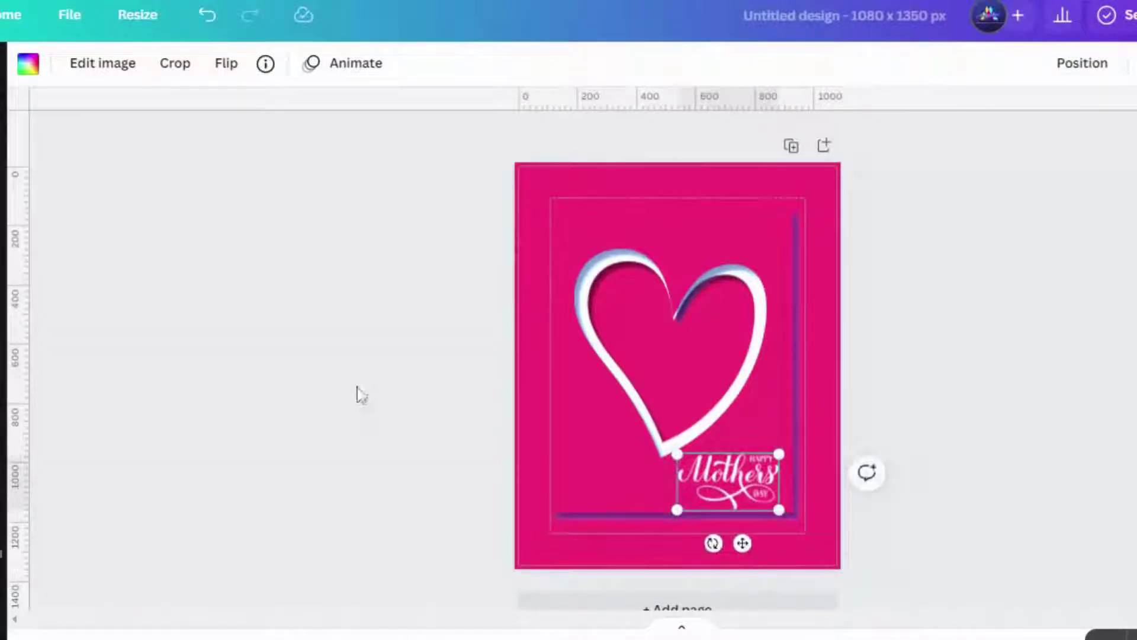
click(358, 389)
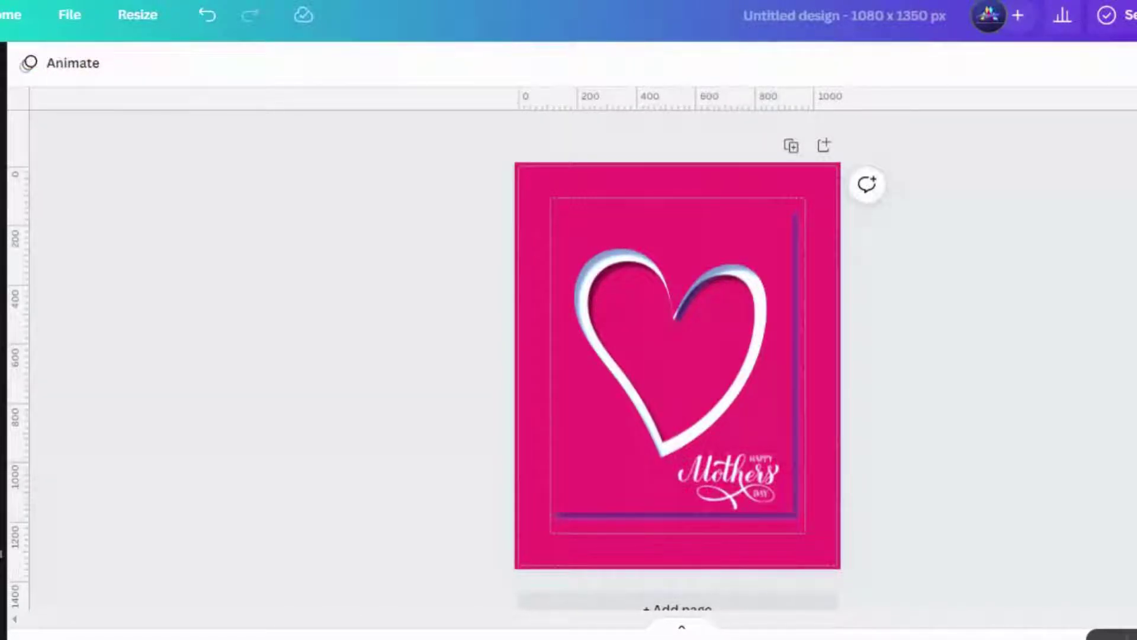
- Add the white mother-and-child silhouette from the recently used graphics and recolor its black outline to the background pink
click(4, 320)
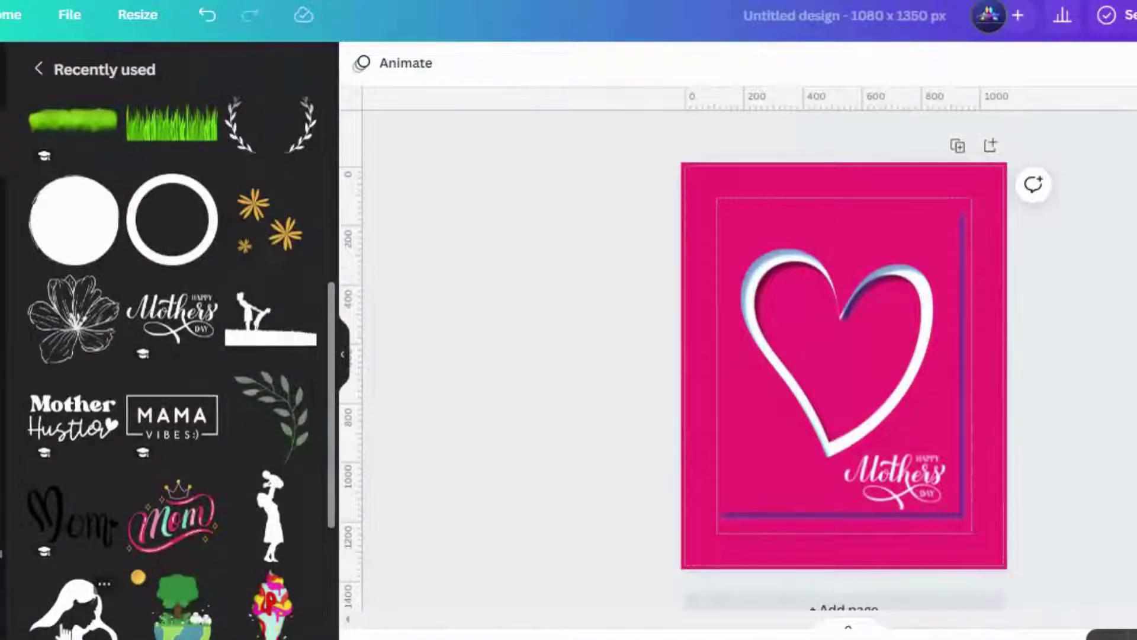
click(64, 631)
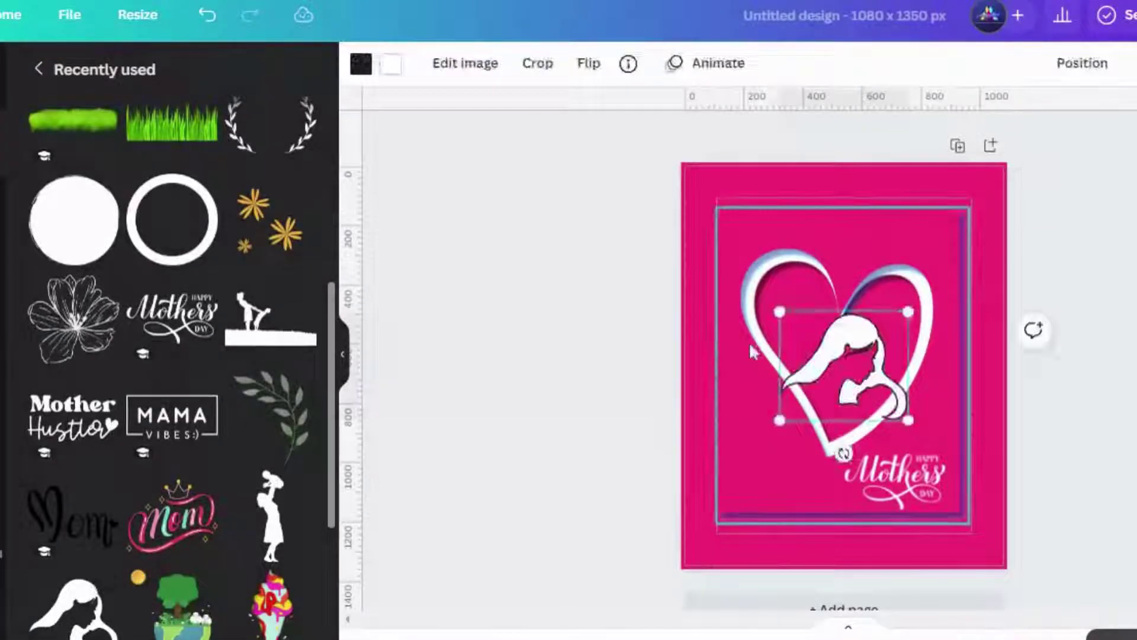
click(342, 364)
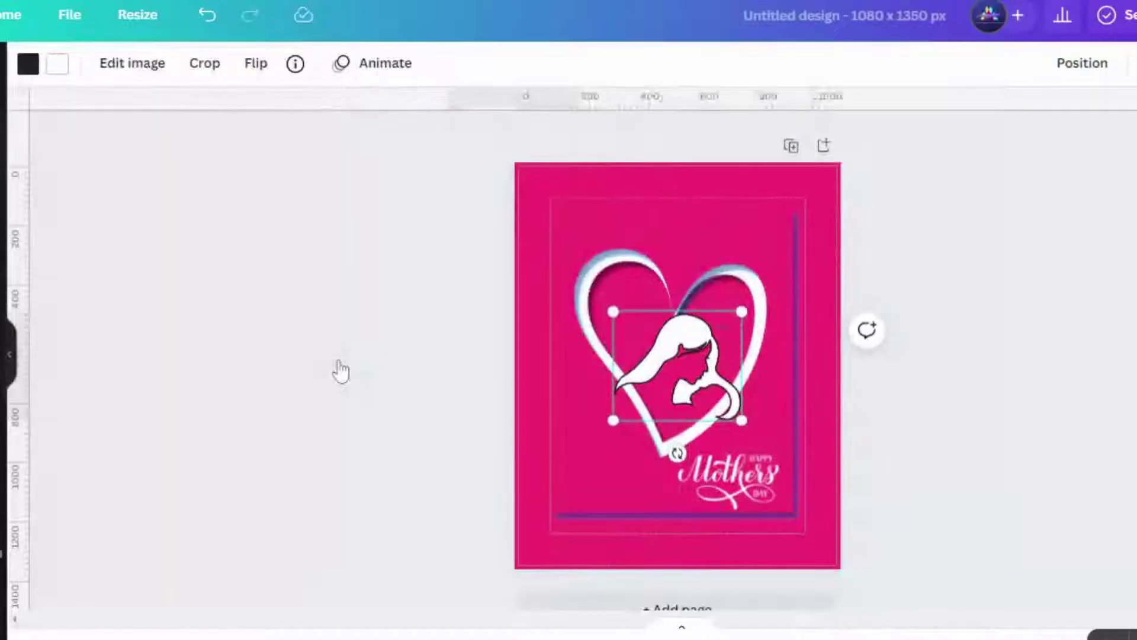
click(24, 64)
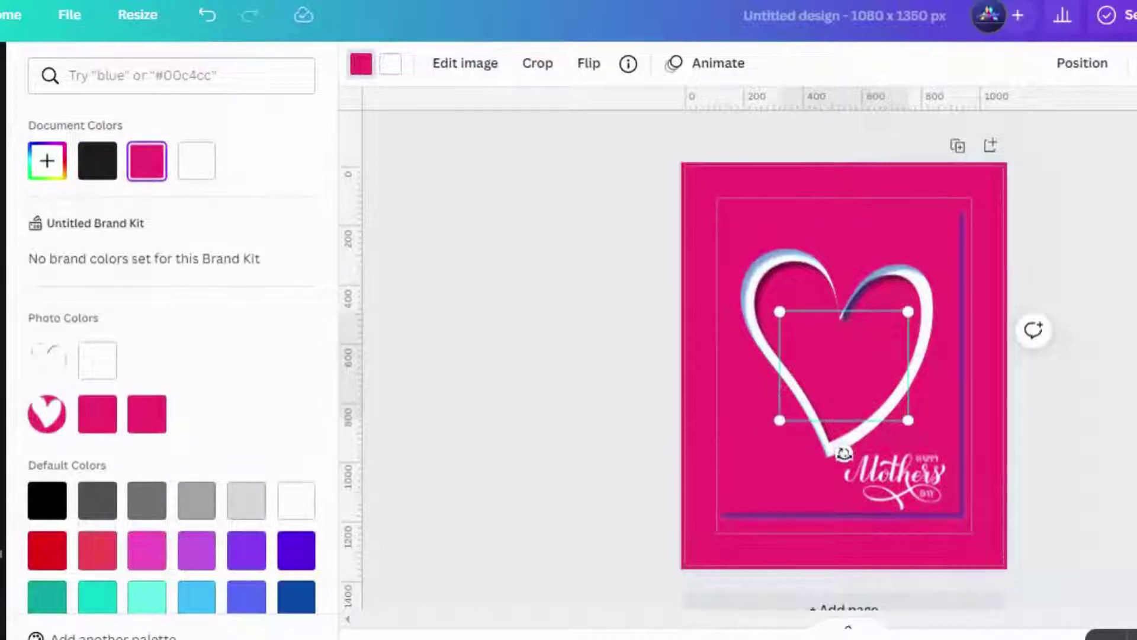
- Rotate the silhouette counterclockwise so it stands upright inside the heart, and send it behind the enlarged pink cut-out
drag(844, 453, 917, 419)
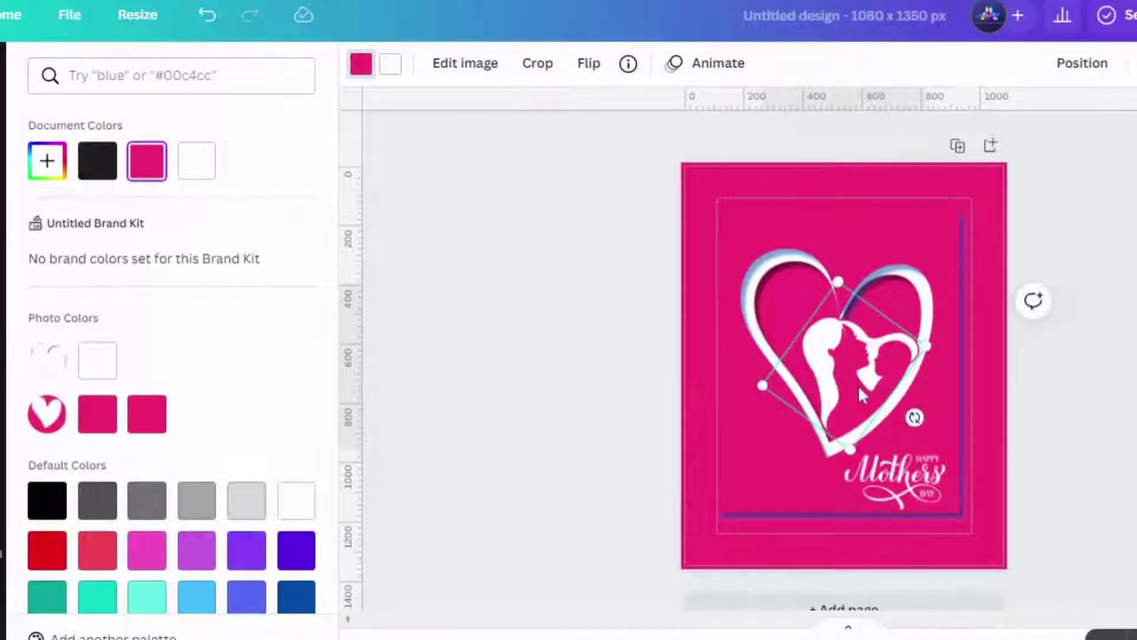
right_click(858, 385)
click(935, 515)
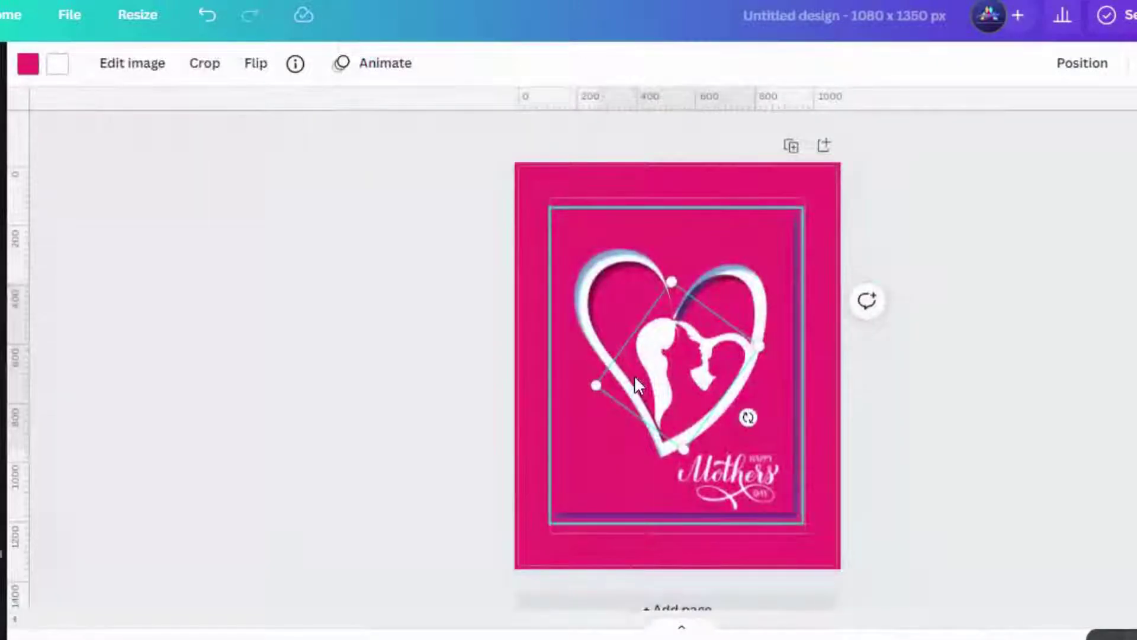
click(634, 377)
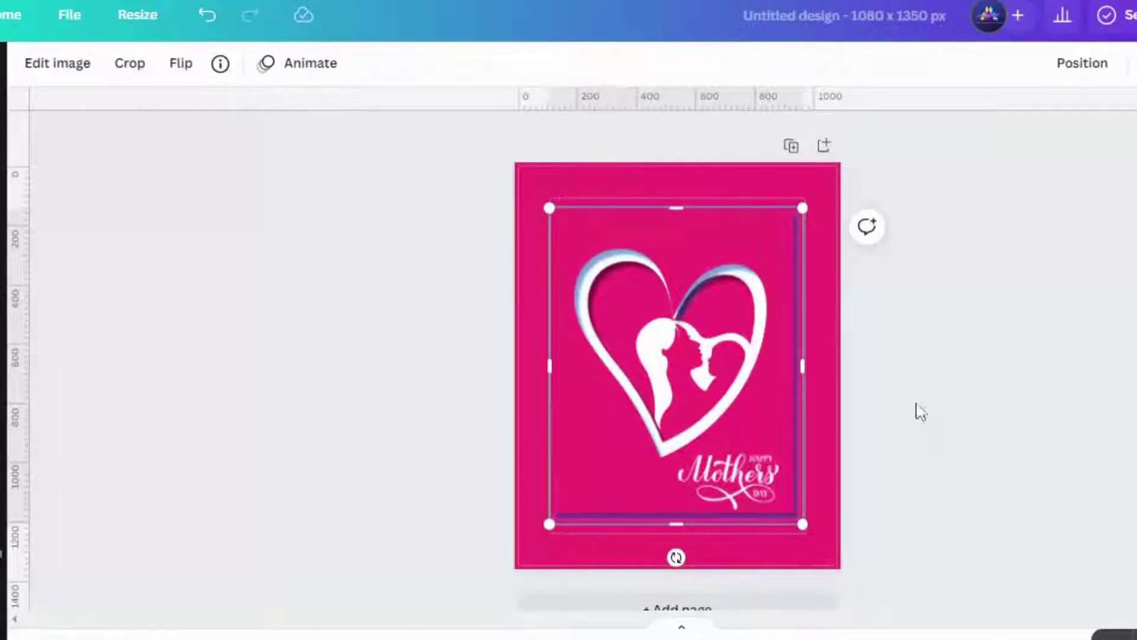
- Duplicate the white and pink heart cut-outs together, enlarge the copies and center them so a second, larger heart layer shows
click(419, 263)
drag(440, 276, 684, 272)
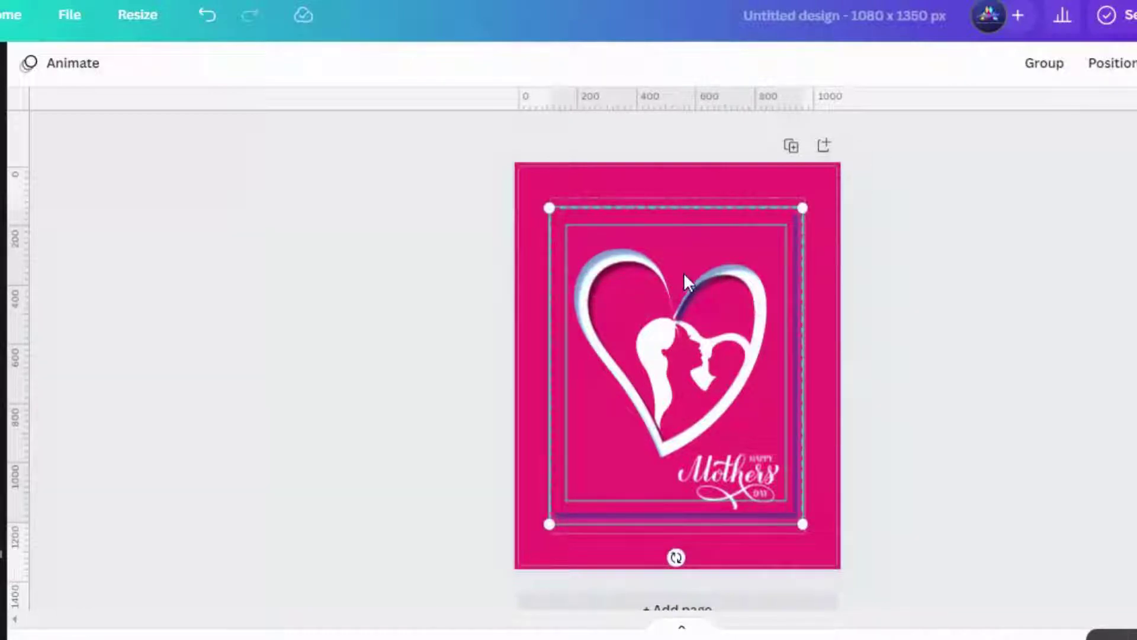
key(ctrl+z)
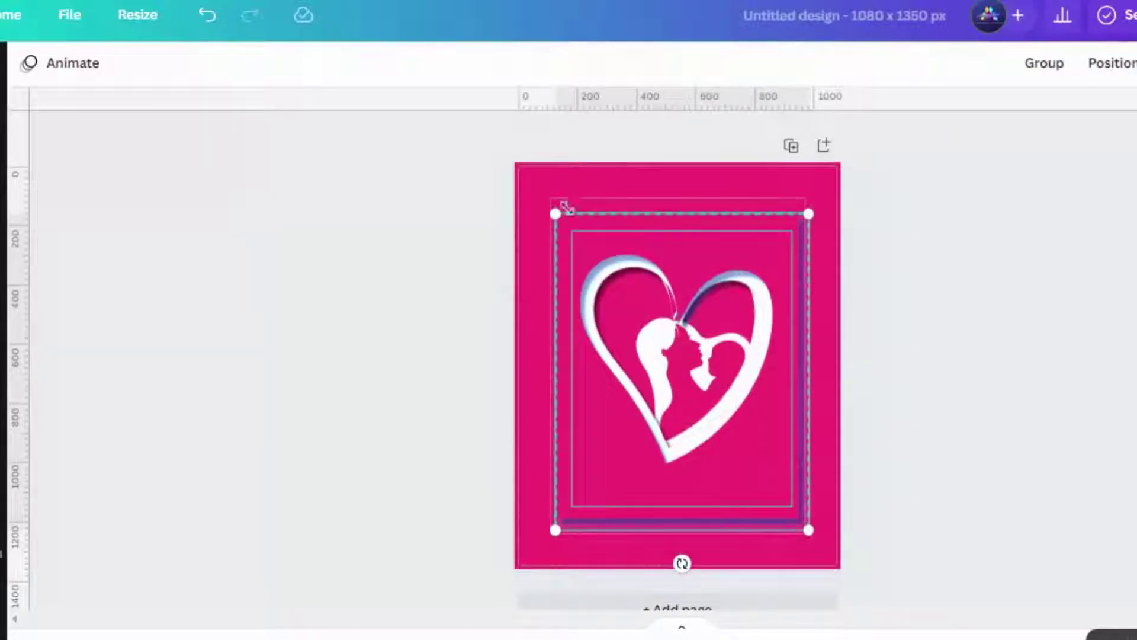
drag(546, 212, 510, 189)
mouse_move(668, 226)
mouse_down()
mouse_move(667, 194)
mouse_move(662, 217)
mouse_up()
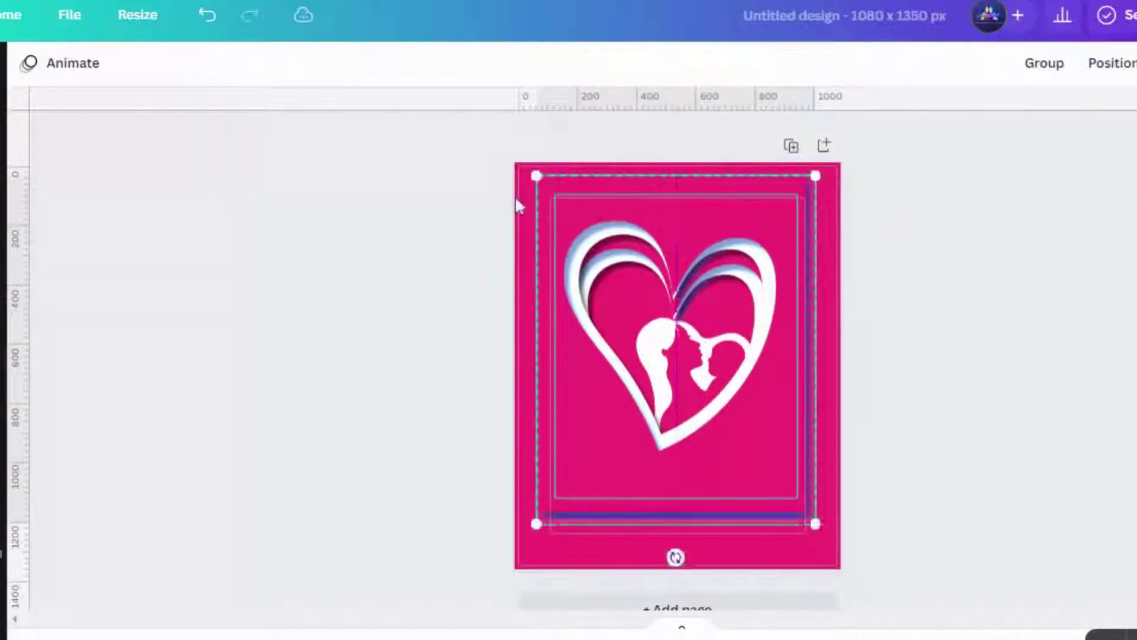
click(449, 234)
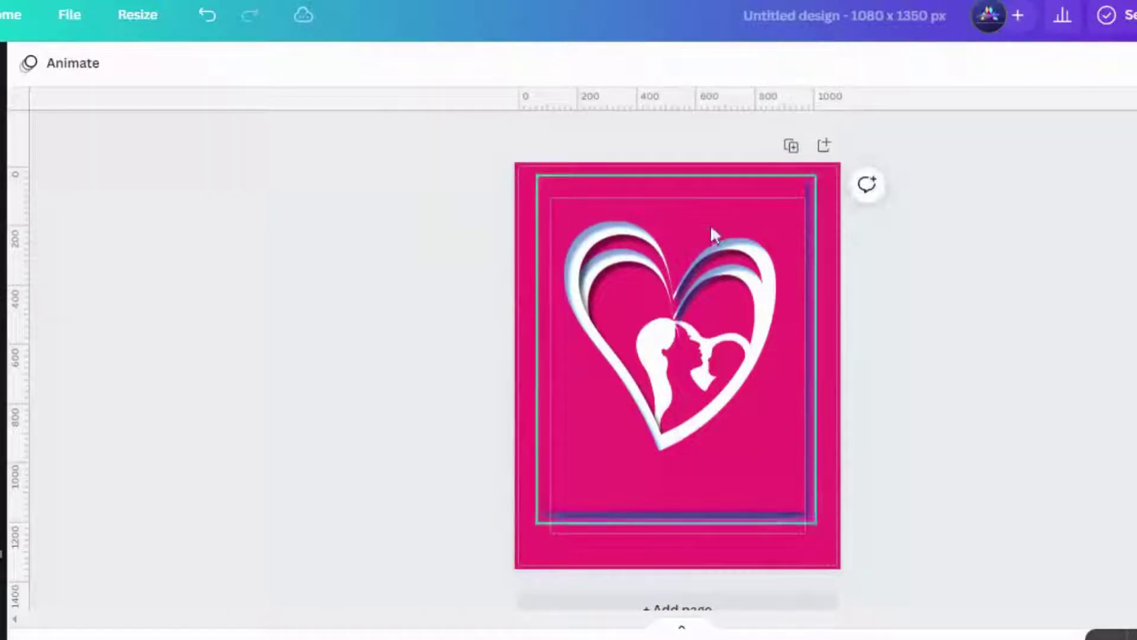
- Shrink the white layer of the outer heart slightly, lay its pink cut-out back over it and reduce the cut-out
drag(647, 221, 587, 205)
drag(740, 234, 779, 238)
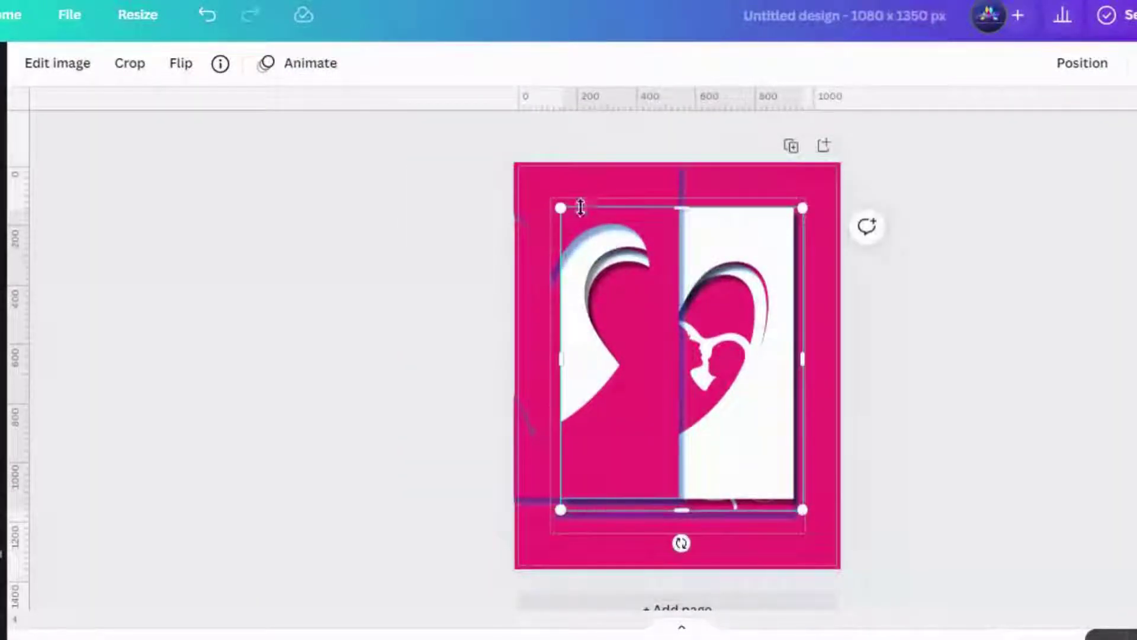
drag(612, 188, 742, 194)
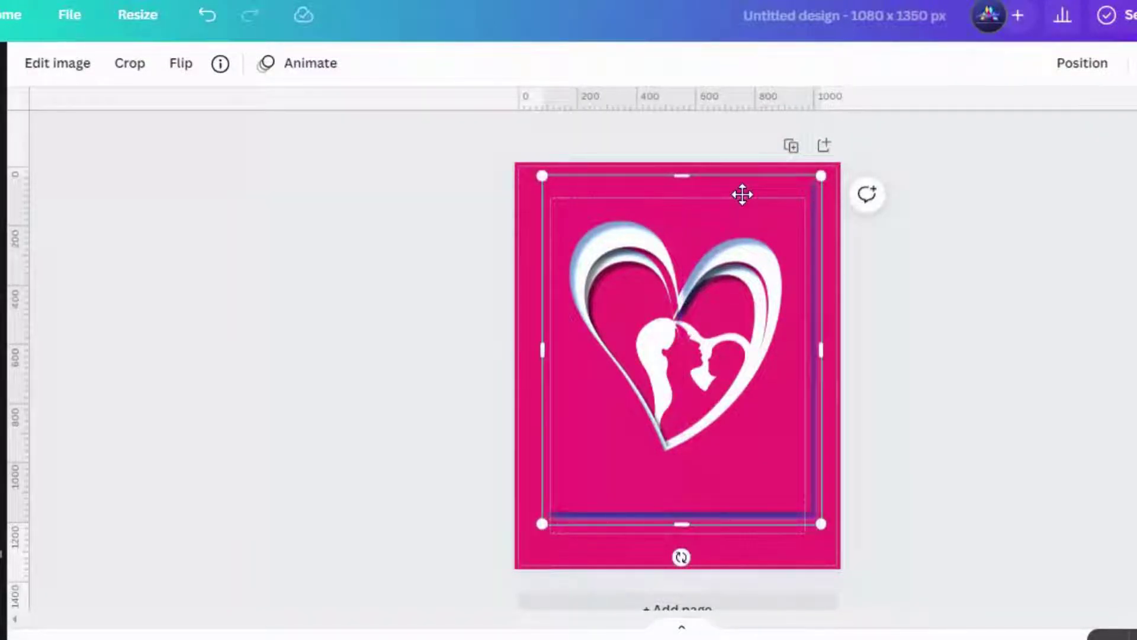
drag(743, 200, 741, 207)
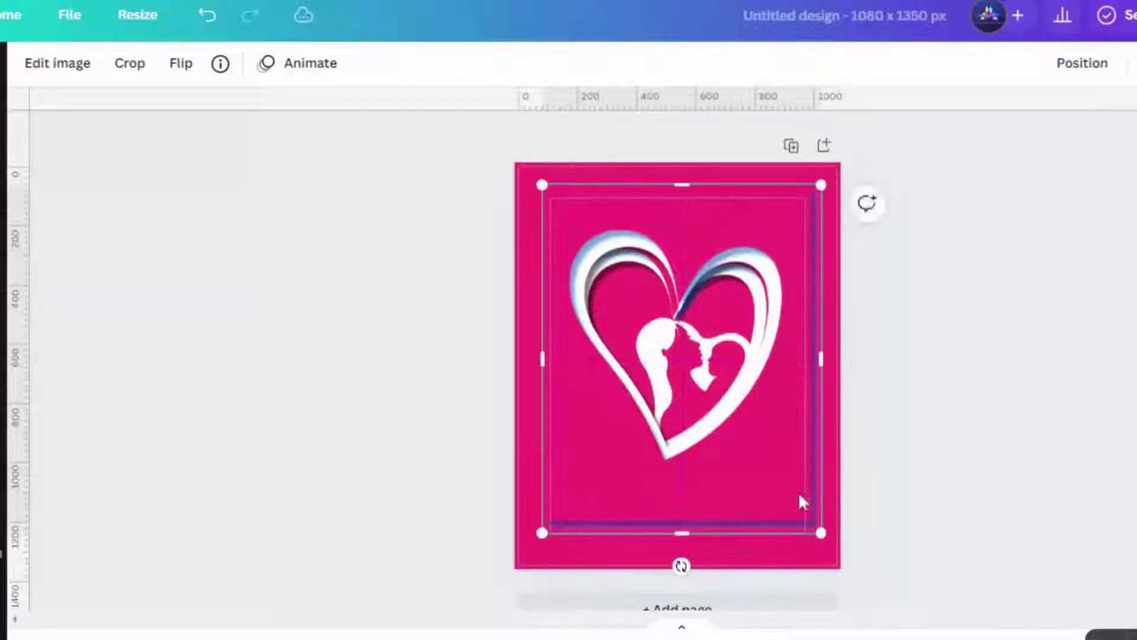
drag(820, 531, 805, 519)
click(917, 428)
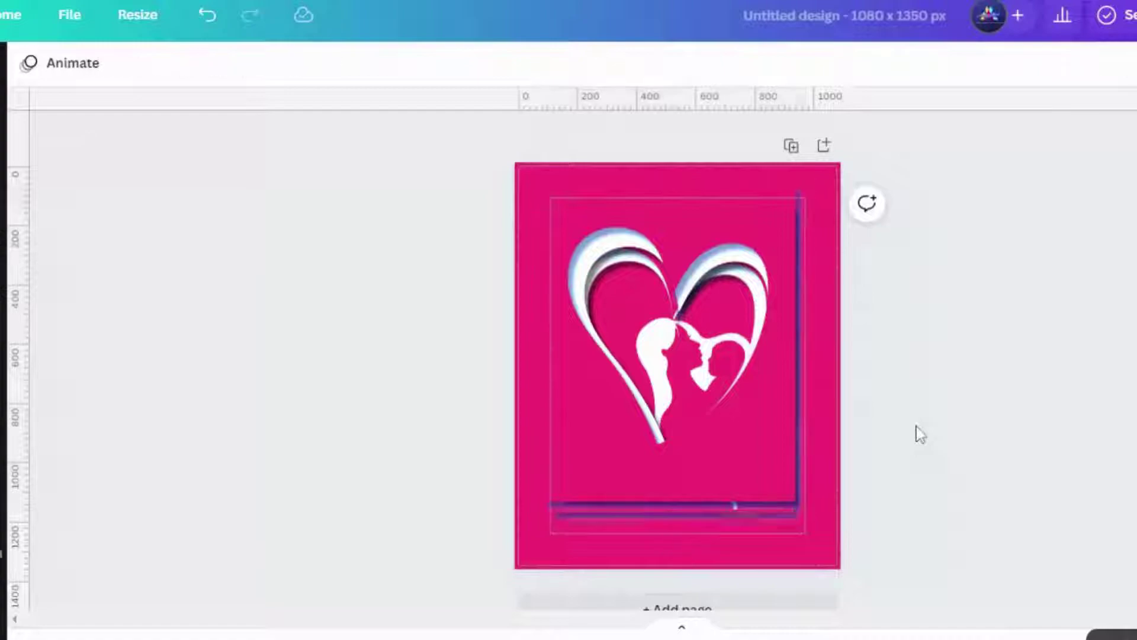
- Recenter the outer pink cut-out and enlarge it so its opening frames the white heart layer beneath
drag(683, 285, 695, 285)
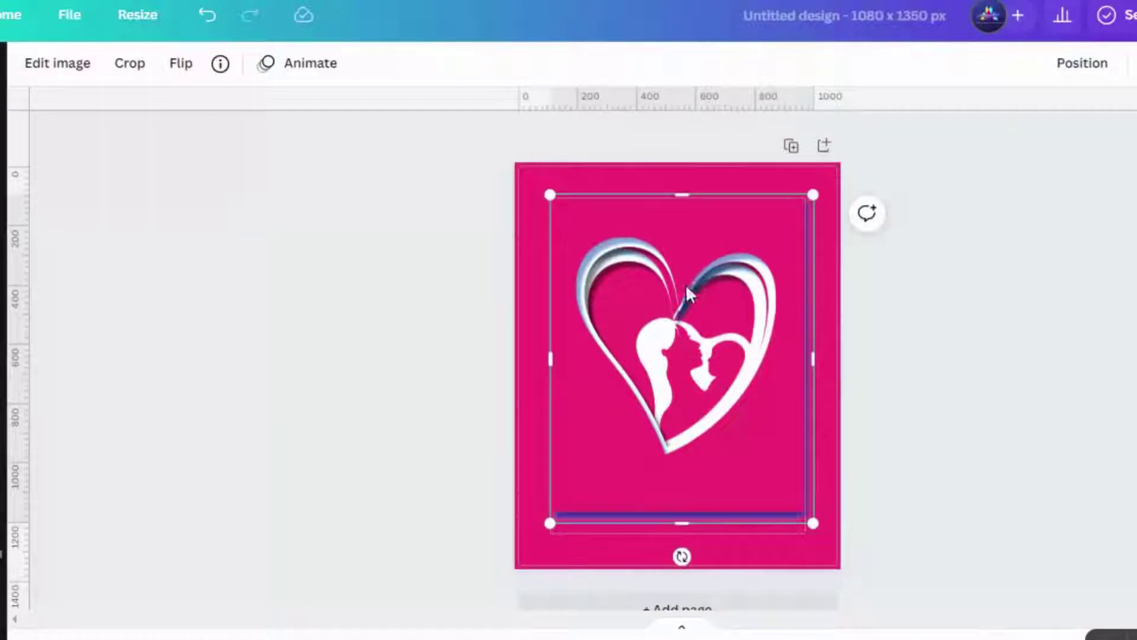
drag(546, 204, 538, 181)
drag(639, 219, 645, 231)
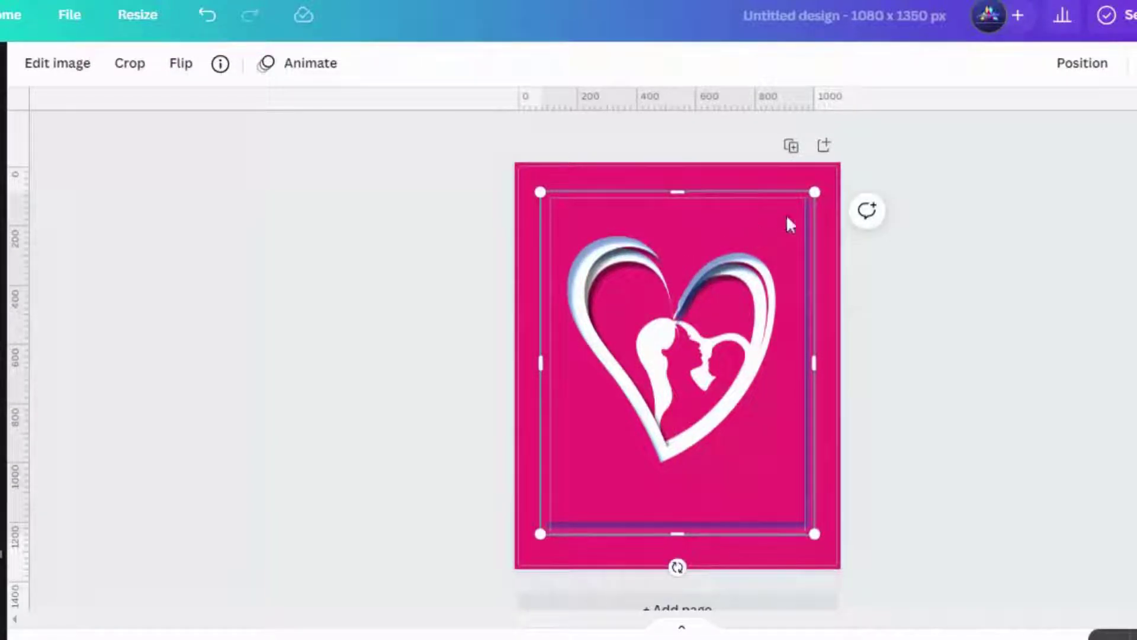
drag(809, 195, 820, 183)
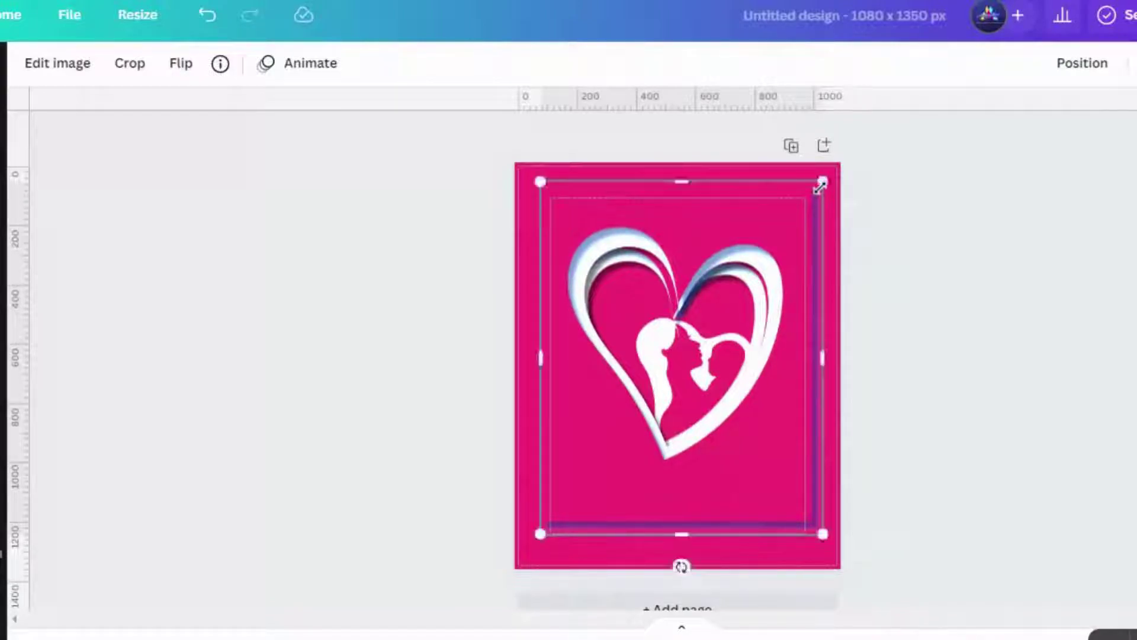
- Move the outer pink cut-out aside and enlarge the white heart layer beneath it around the inner heart
drag(612, 249, 692, 224)
key(ctrl+z)
key(ctrl+z)
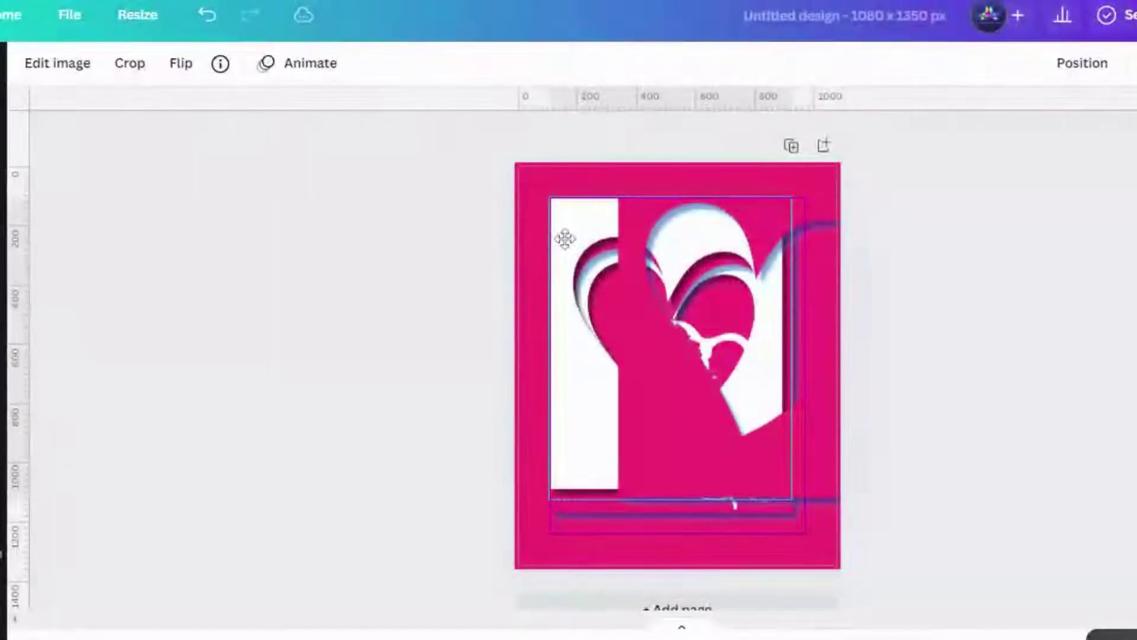
mouse_move(554, 198)
mouse_down()
mouse_move(541, 200)
mouse_move(549, 191)
mouse_up()
drag(697, 240, 609, 243)
drag(603, 237, 447, 341)
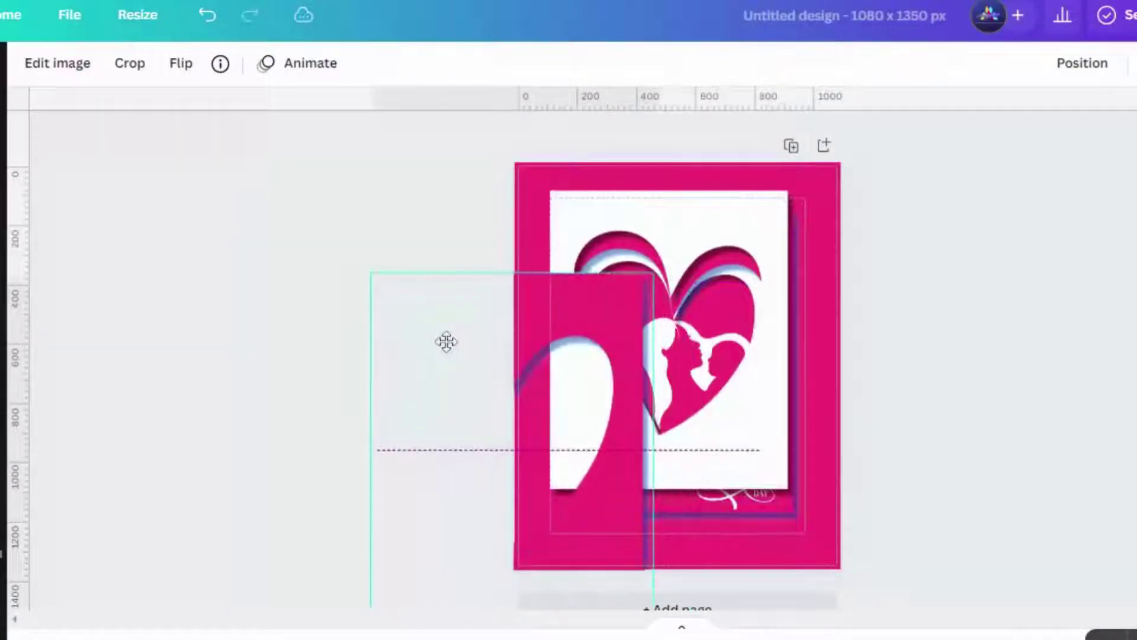
click(734, 436)
drag(797, 500, 822, 513)
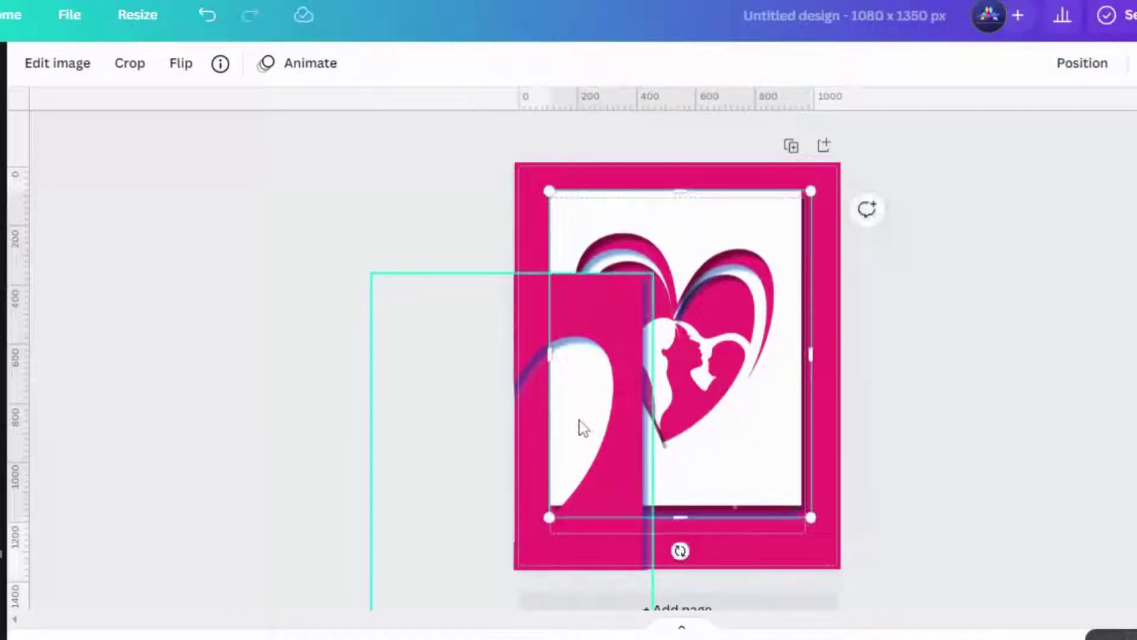
- Lay the outer pink cut-out back over the white layer and enlarge it until a wide white heart outline shows
drag(584, 428, 744, 331)
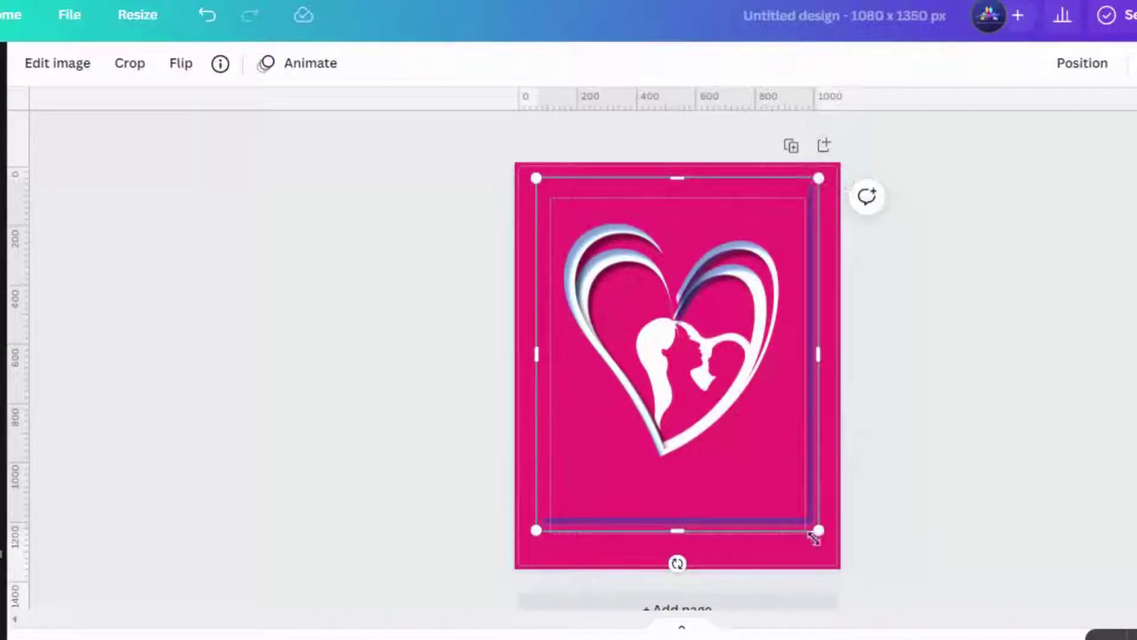
mouse_move(826, 540)
mouse_down()
mouse_move(848, 551)
mouse_move(834, 547)
mouse_up()
drag(772, 483, 760, 457)
click(381, 421)
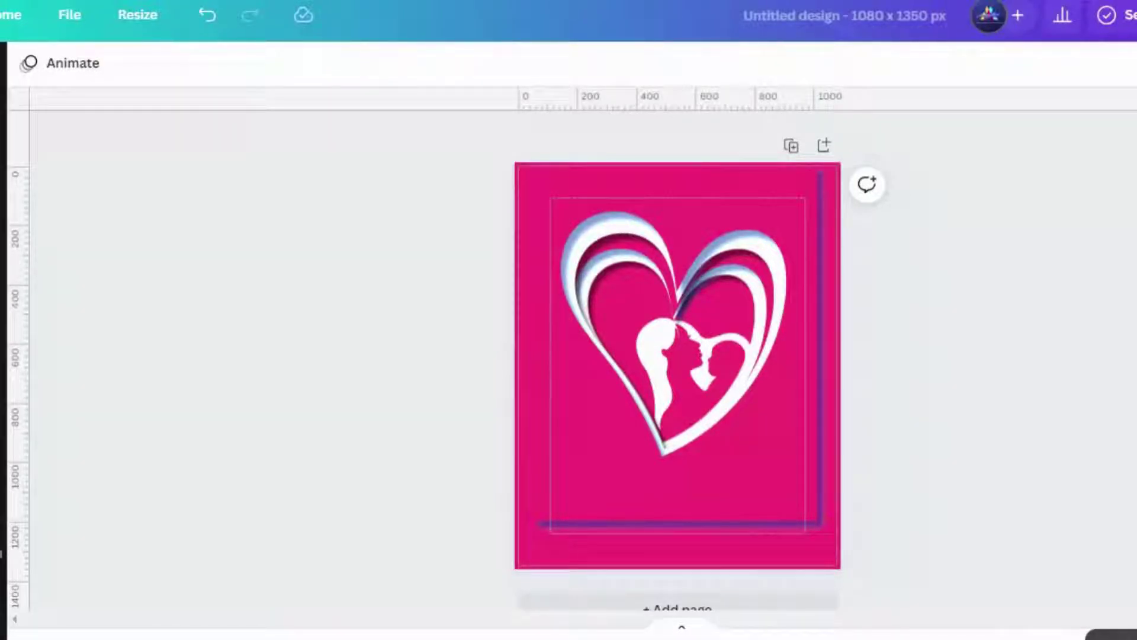
- Add the Happy Mothers Day lettering from the recently used graphics, place it below the heart beside its lower tip, and color it white
click(10, 354)
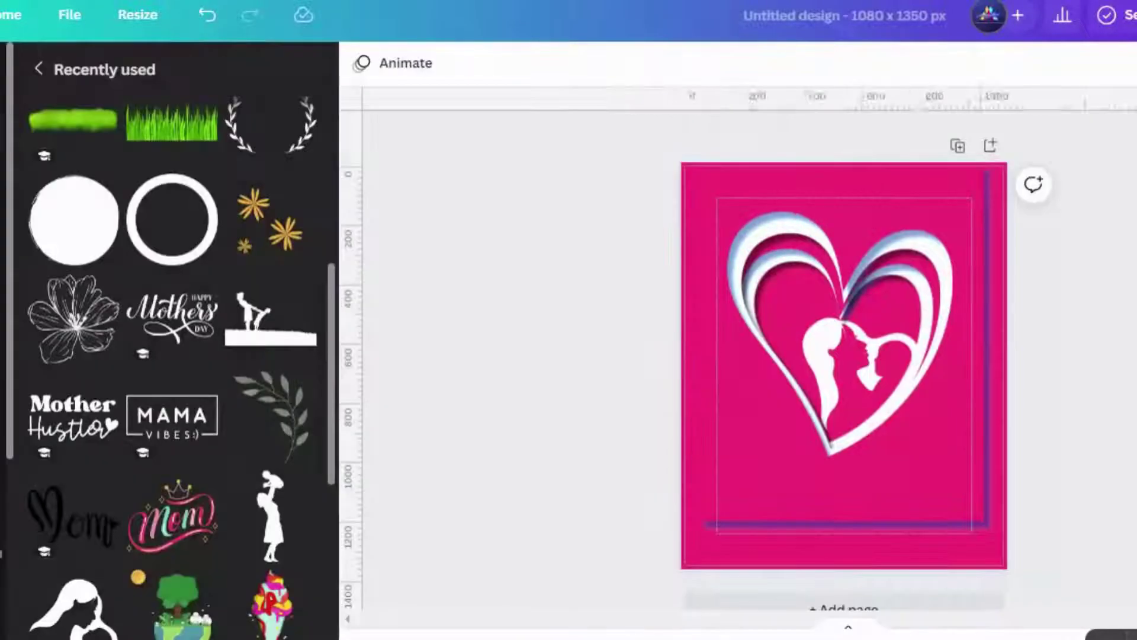
click(196, 337)
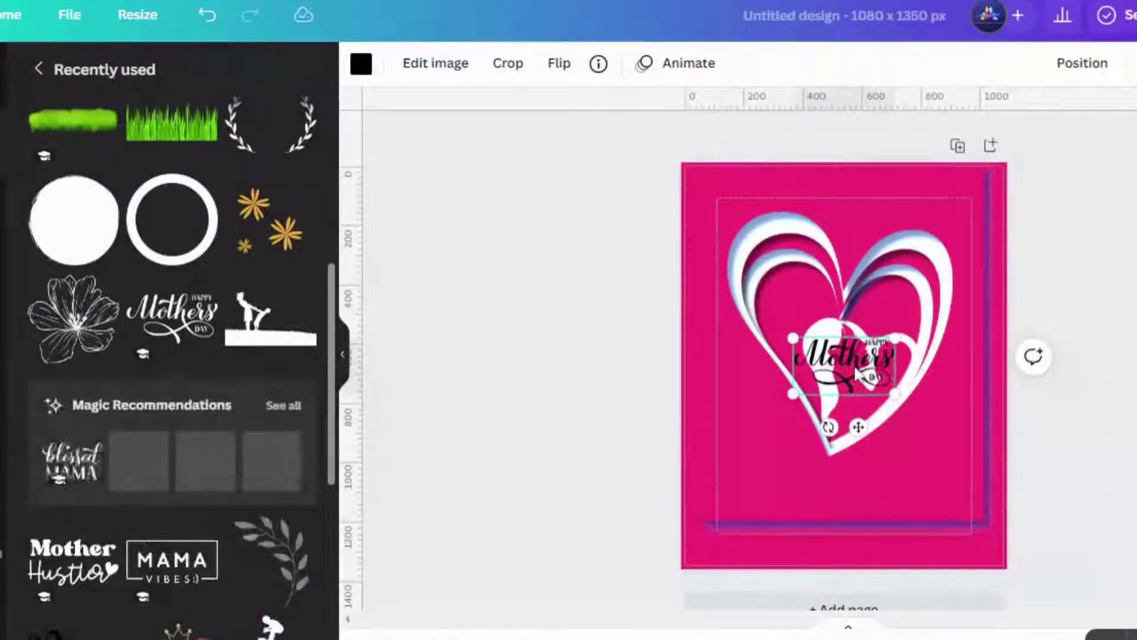
drag(896, 445, 909, 481)
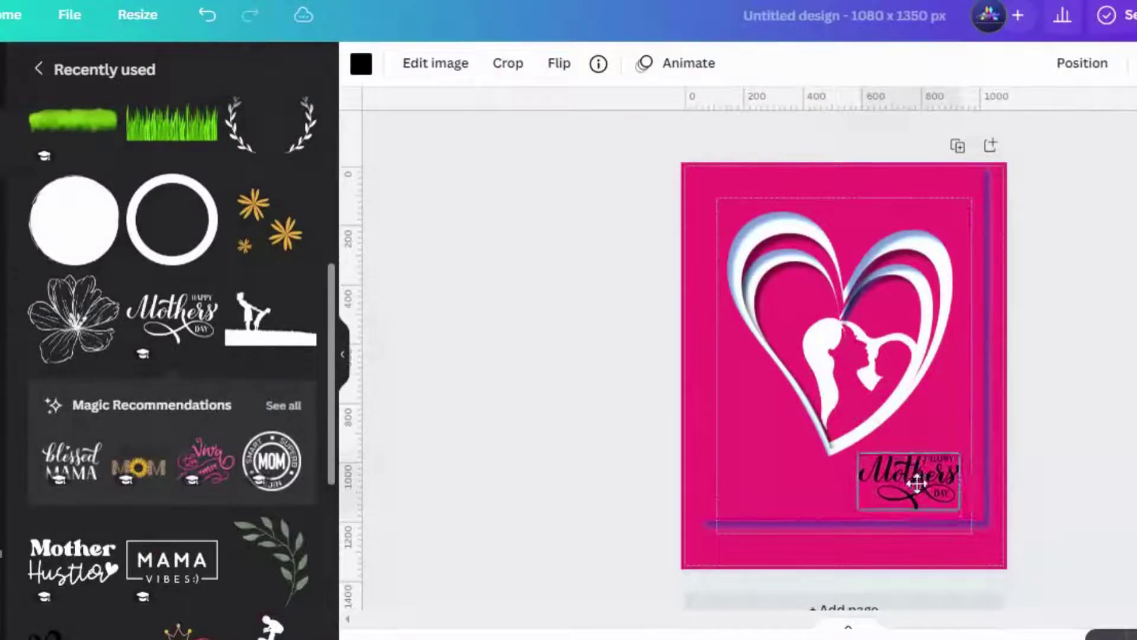
click(362, 66)
click(198, 161)
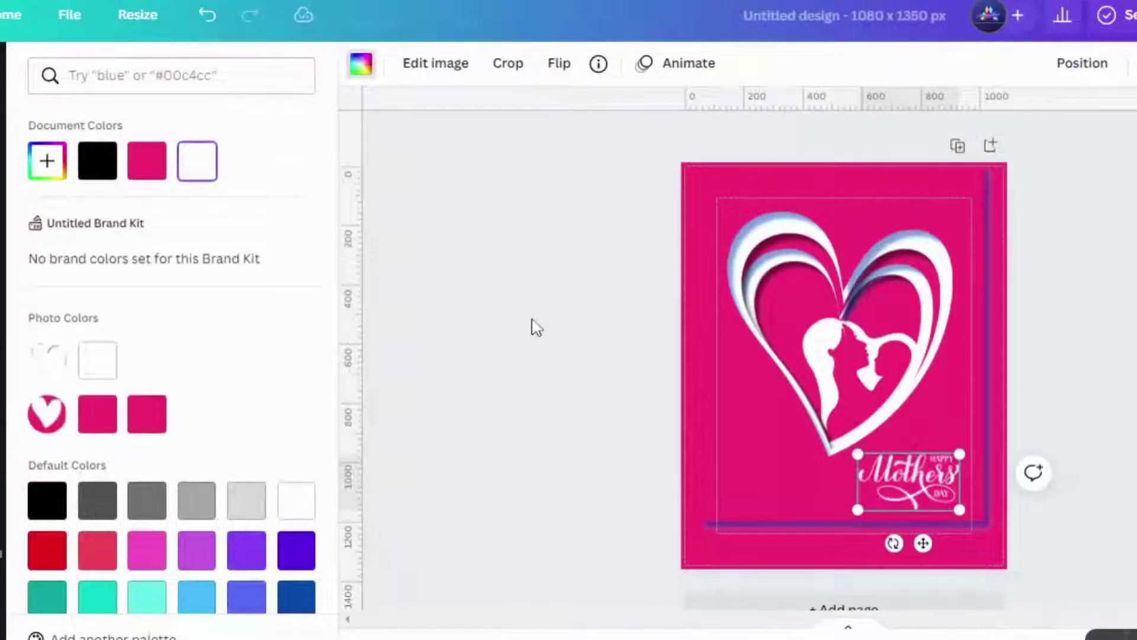
key(Escape)
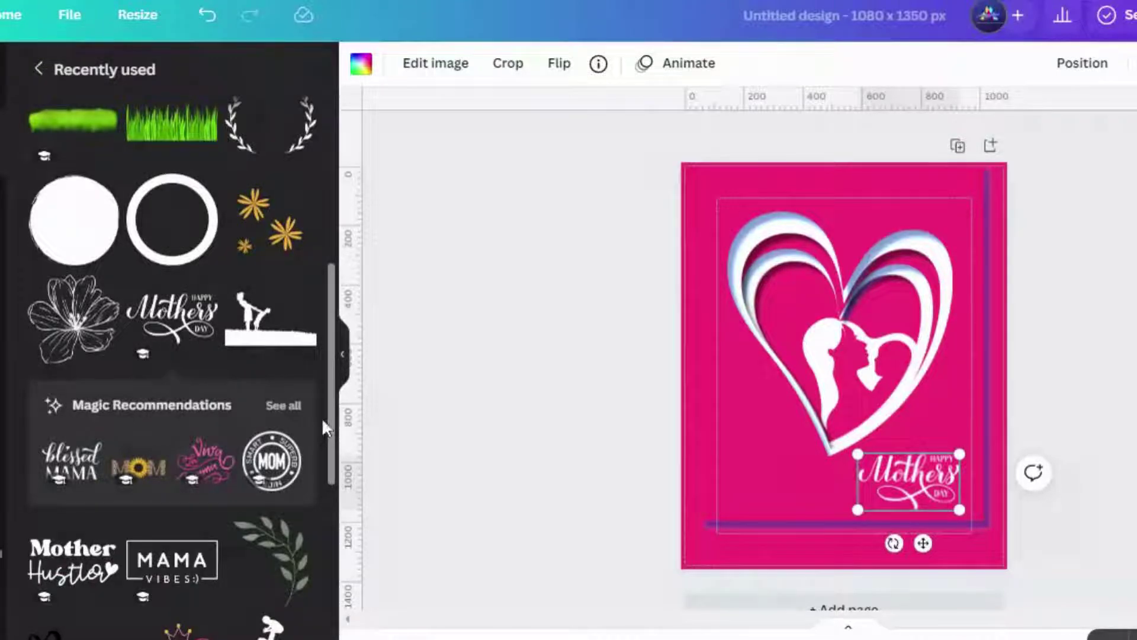
- Add the white outlined hearts graphic from the recently used items, shrink it and place it inside the heart's upper left lobe
drag(331, 420, 329, 322)
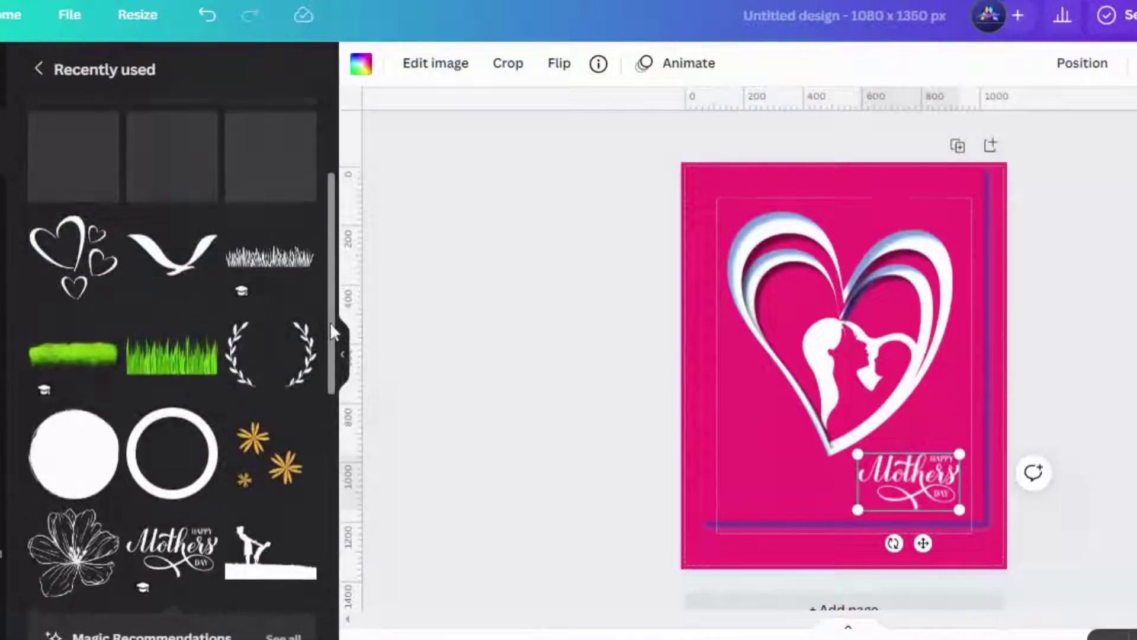
key(Tab)
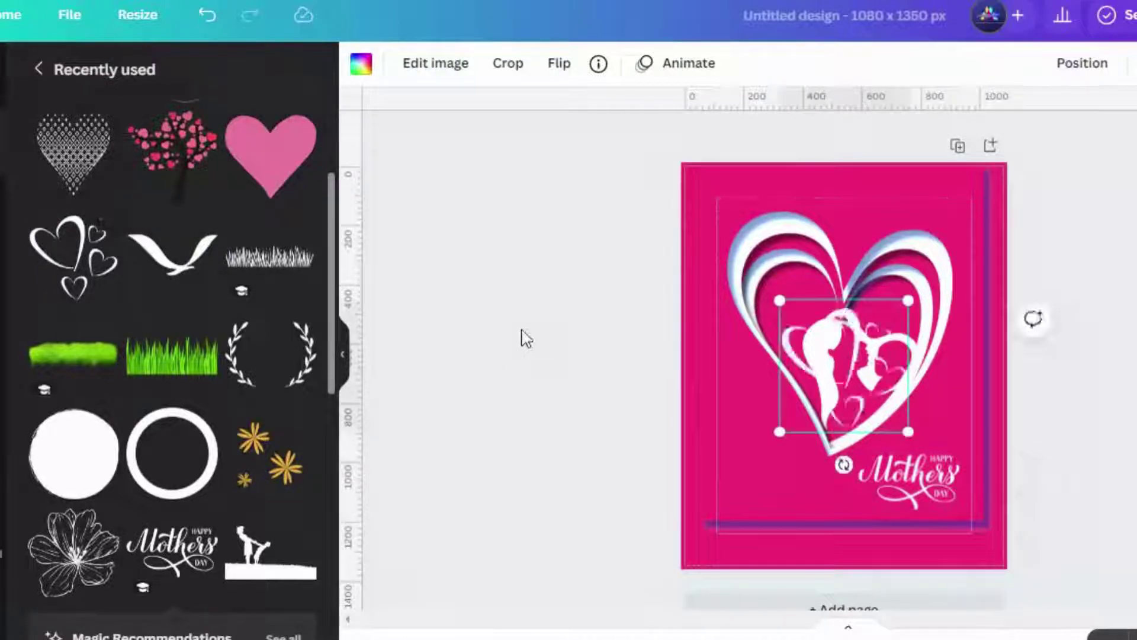
drag(909, 429, 821, 343)
drag(788, 305, 813, 330)
click(582, 337)
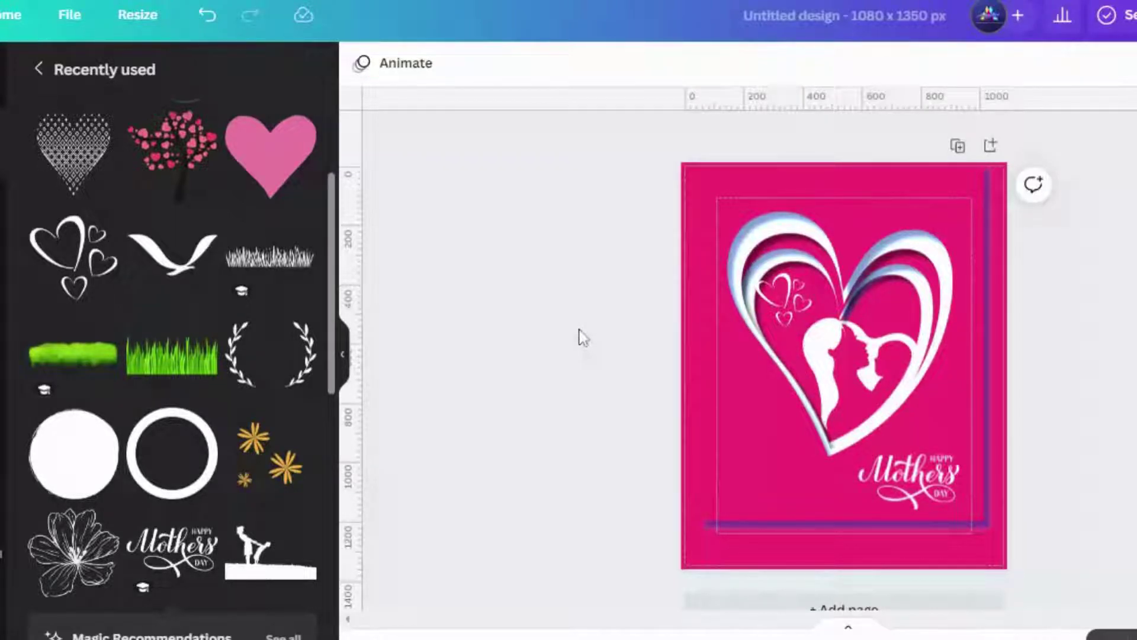
click(344, 363)
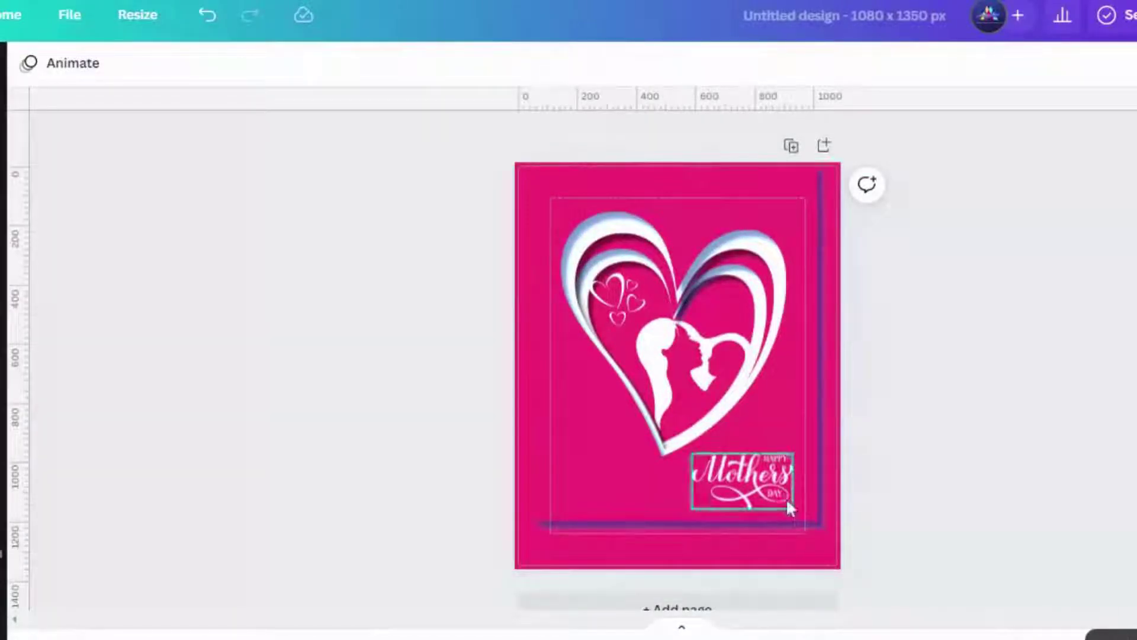
- Duplicate the outer pink cut-out and set the copy's blur, contrast and brightness to 100
click(666, 187)
key(ctrl+d)
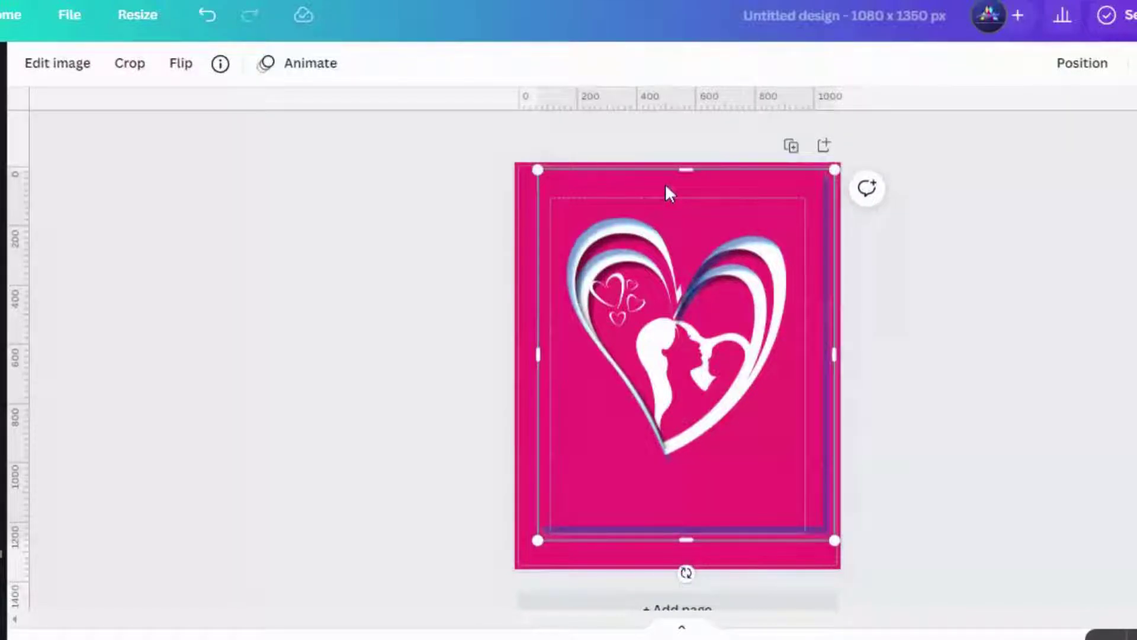
click(39, 79)
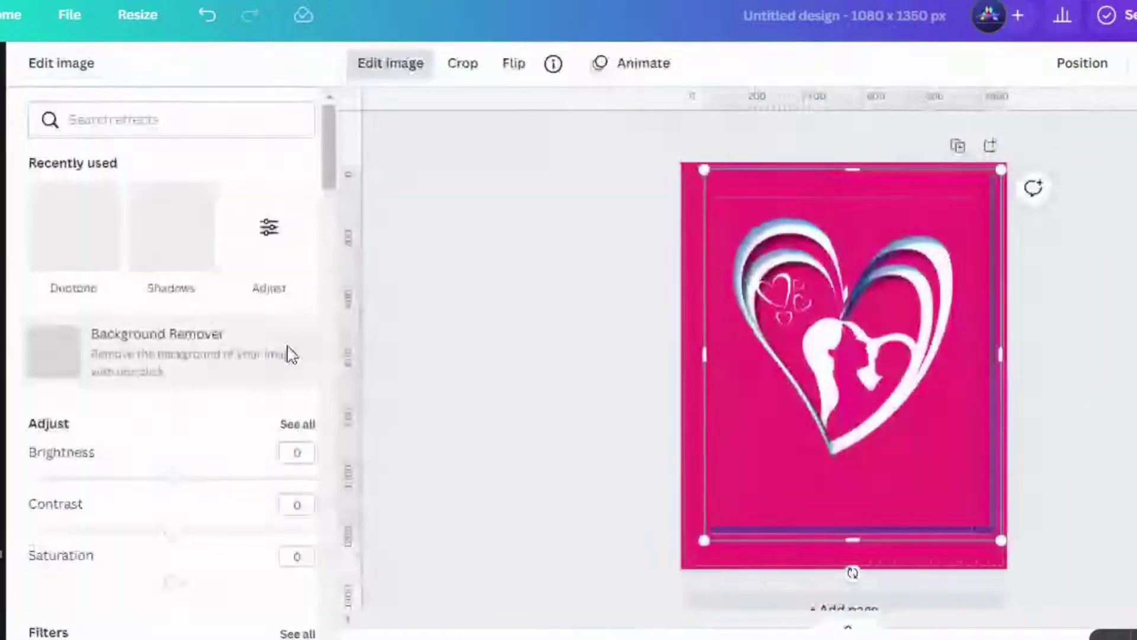
click(293, 435)
drag(172, 356, 350, 367)
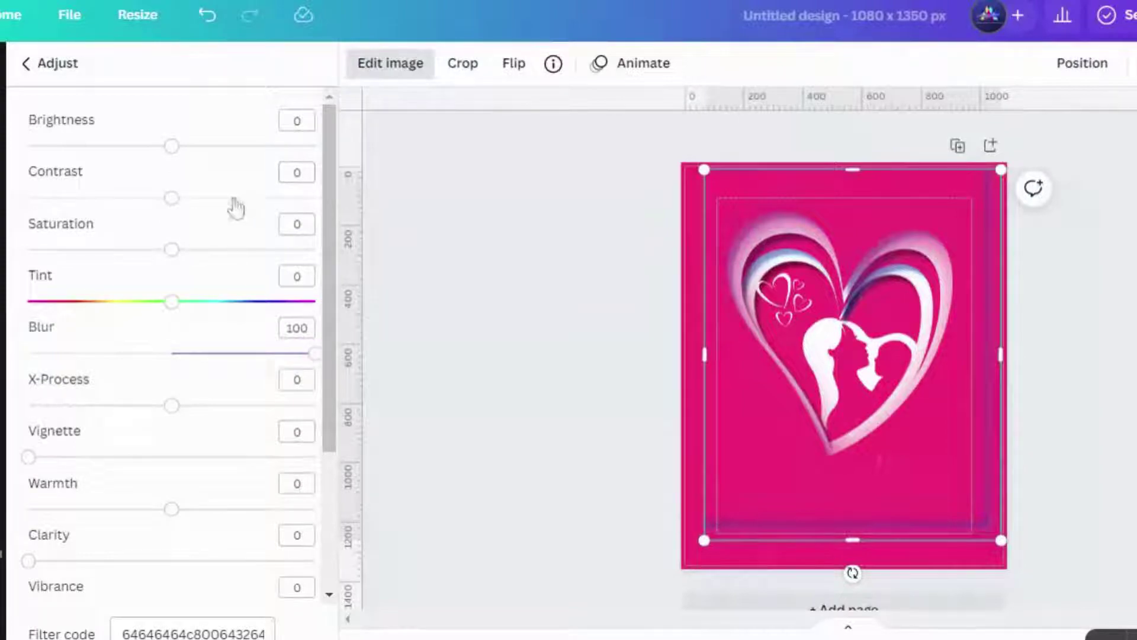
drag(171, 198, 441, 216)
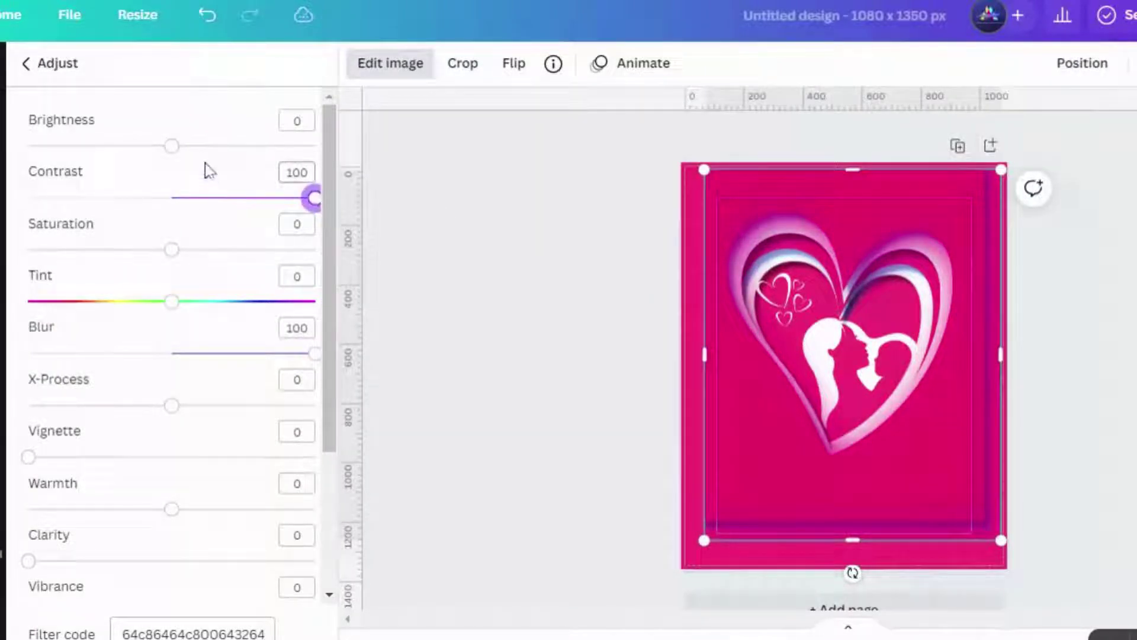
click(173, 146)
drag(299, 165, 439, 183)
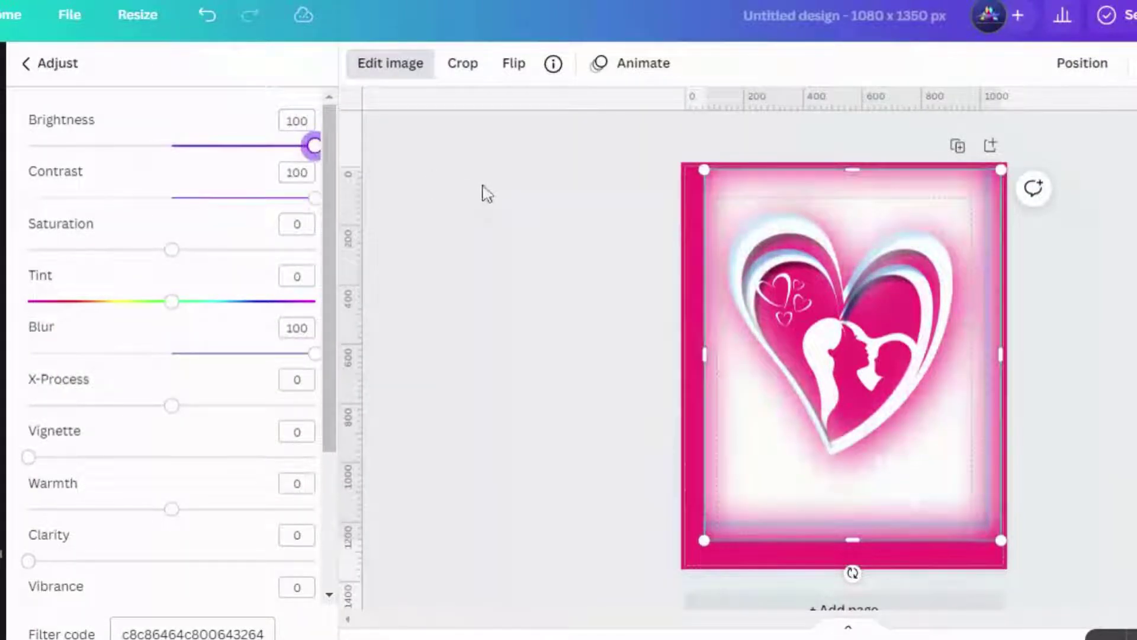
- Enlarge the blurred copy to cover the whole page, about 1,169 by 1,459, and send it one layer backward
drag(705, 172, 648, 158)
drag(996, 536, 1016, 569)
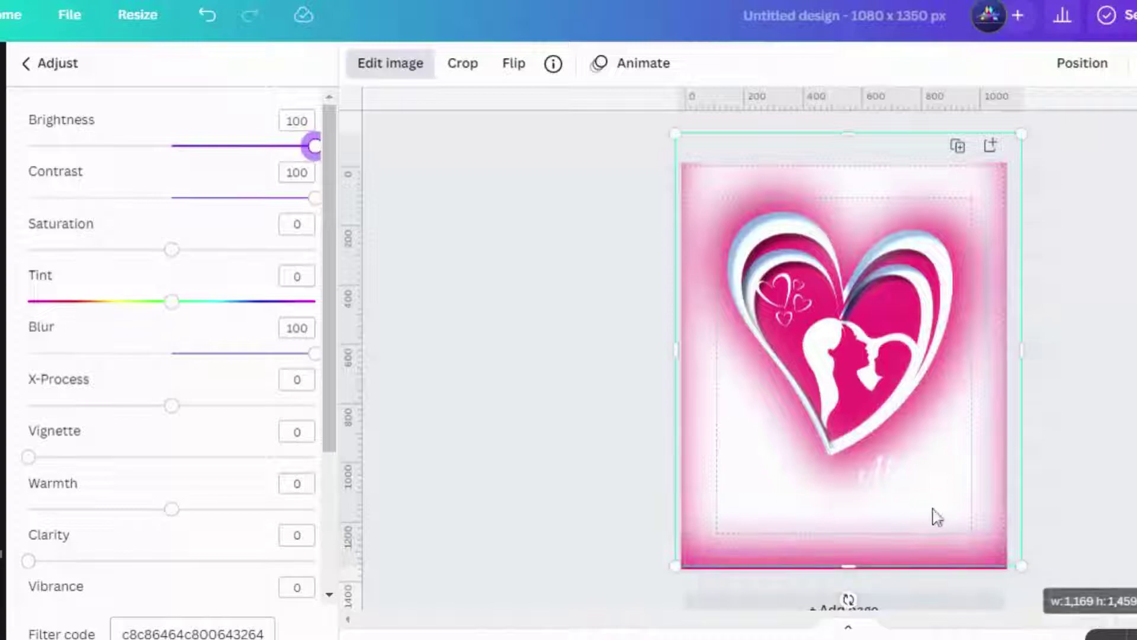
right_click(913, 485)
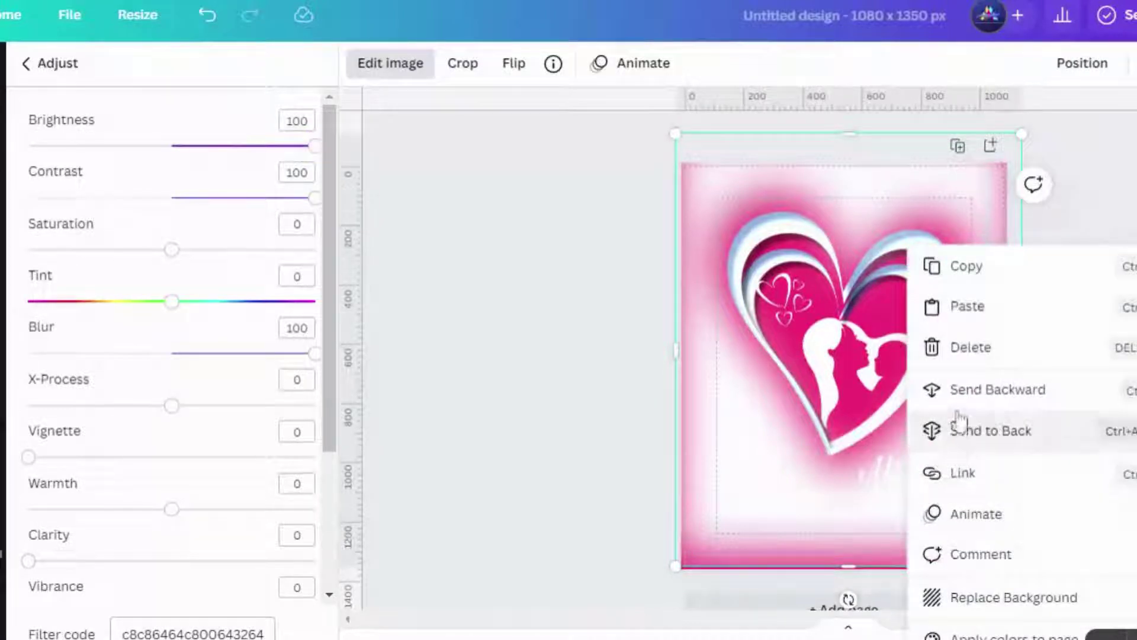
click(954, 394)
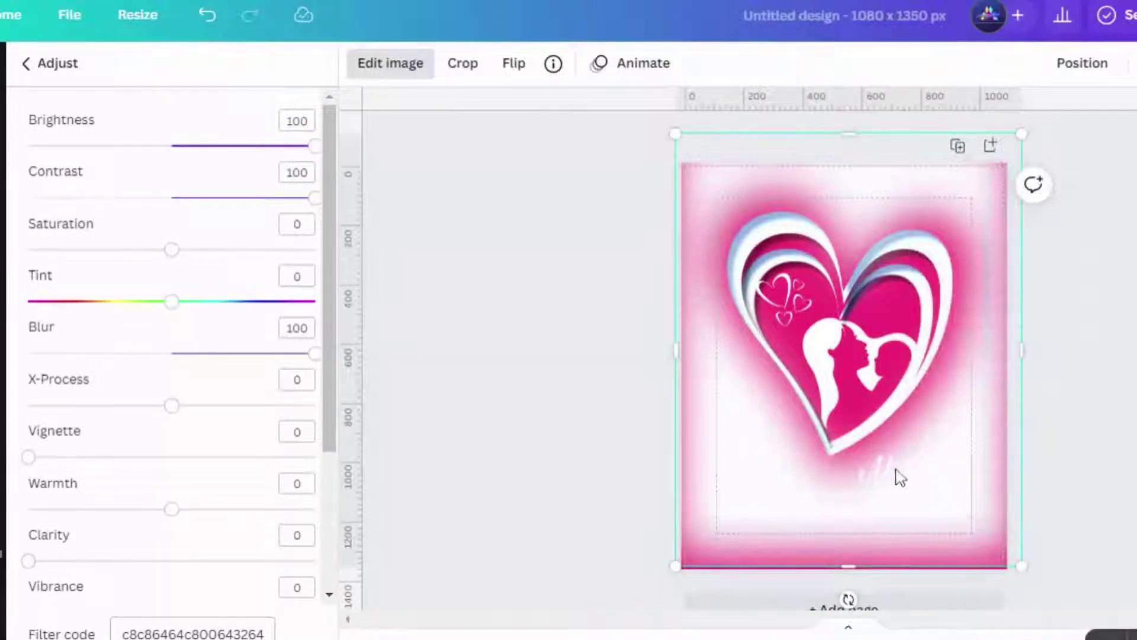
- Move the blurred copy aside, shift the Happy Mothers Day lettering to the heart's upper left lobe, and reposition the copy over the page
drag(745, 448, 528, 427)
drag(909, 480, 804, 300)
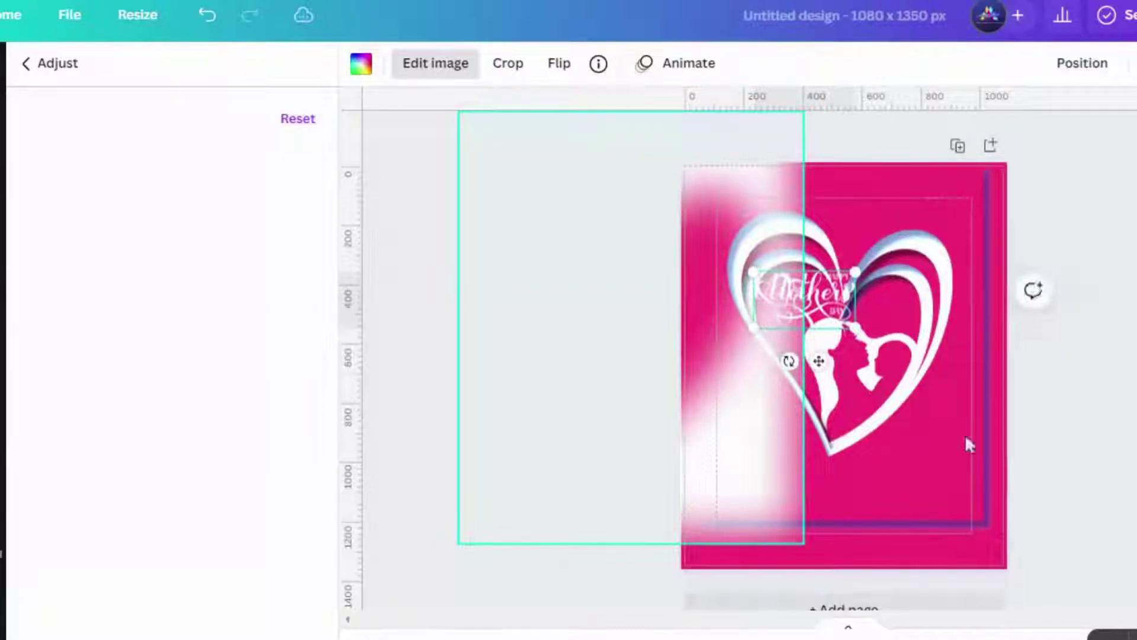
drag(995, 434, 923, 425)
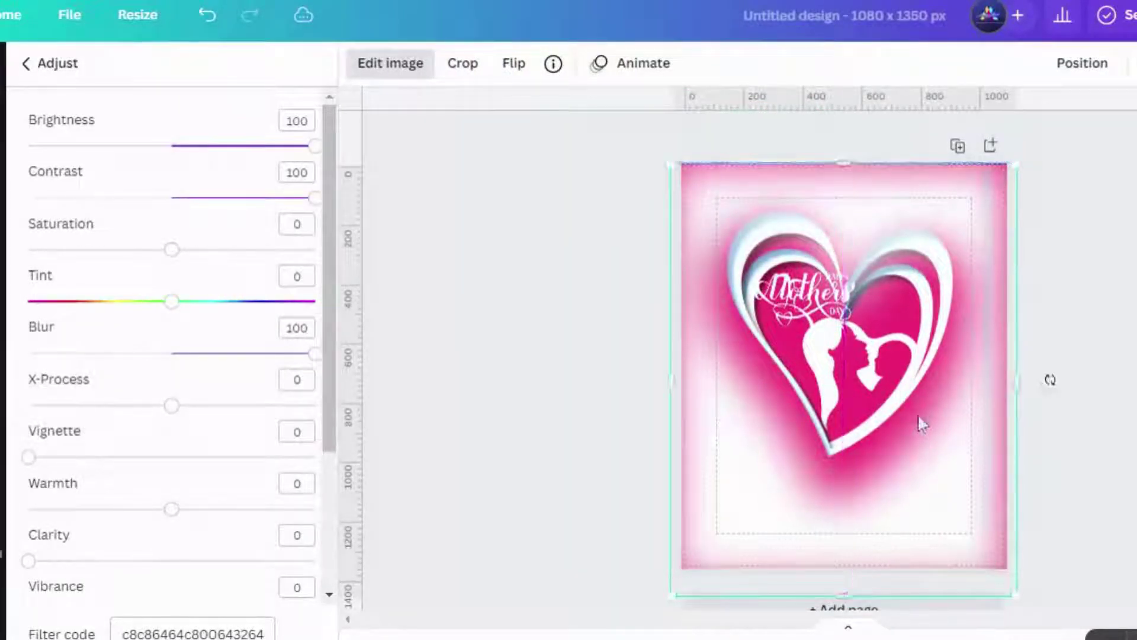
- Move the Happy Mothers Day lettering below the heart's lower right edge, and shift all elements in front of the blurred background downward
click(848, 293)
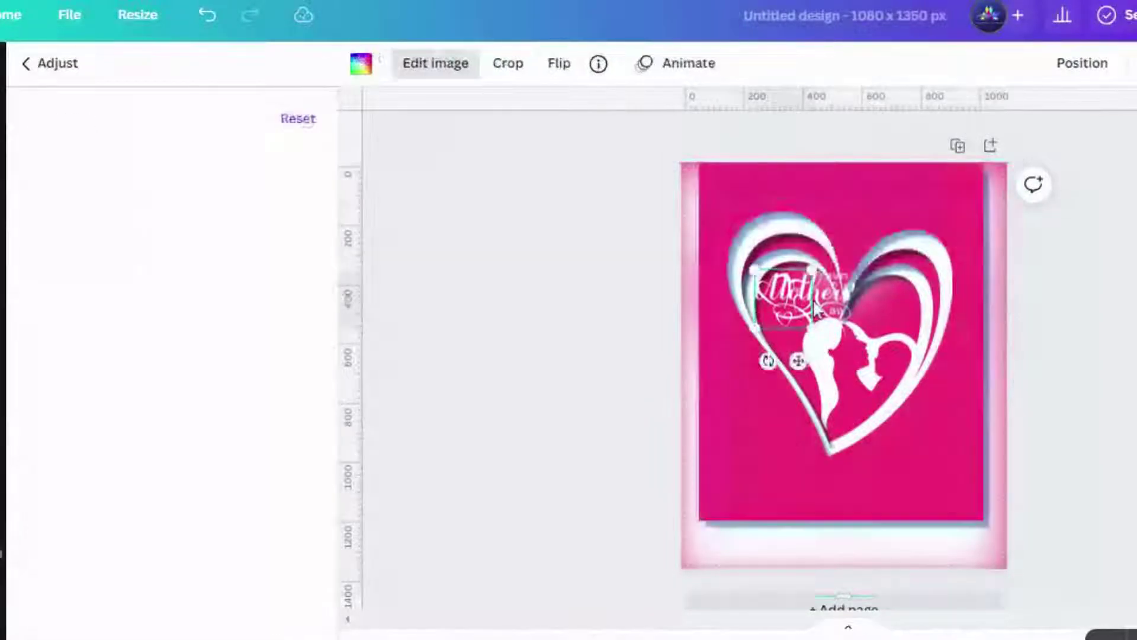
drag(848, 293, 955, 465)
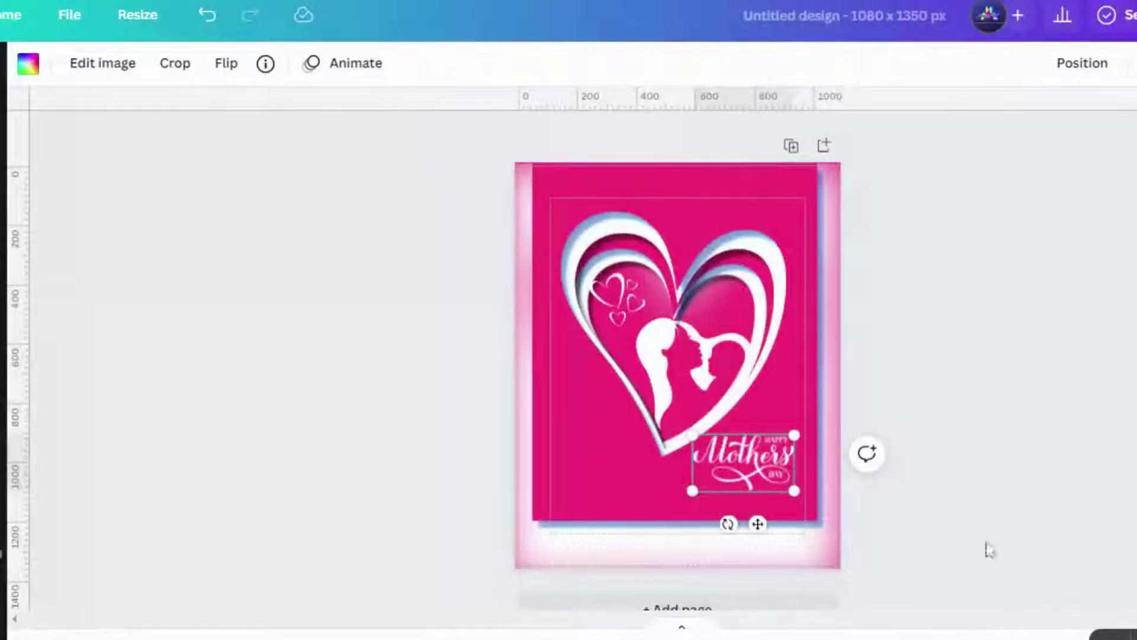
click(548, 487)
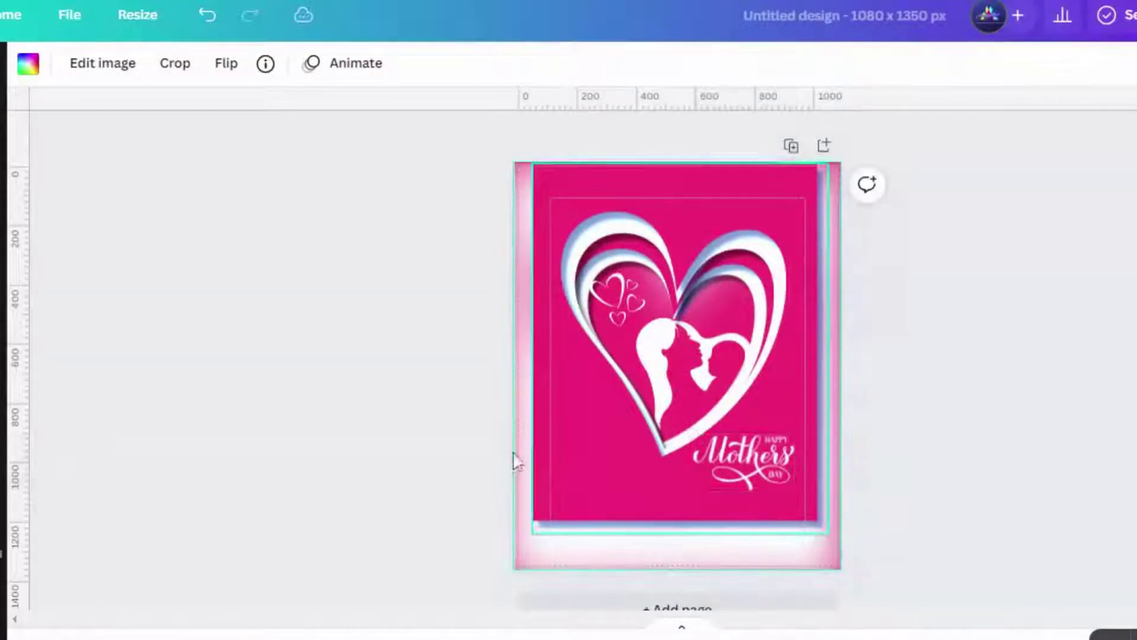
drag(350, 220, 861, 597)
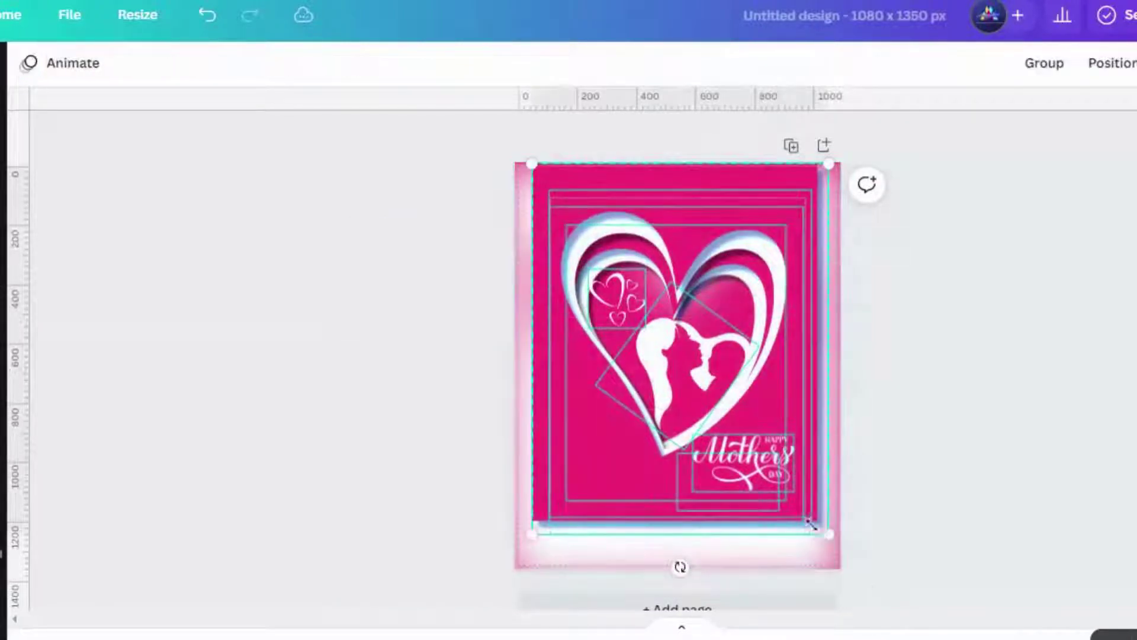
drag(821, 536, 843, 579)
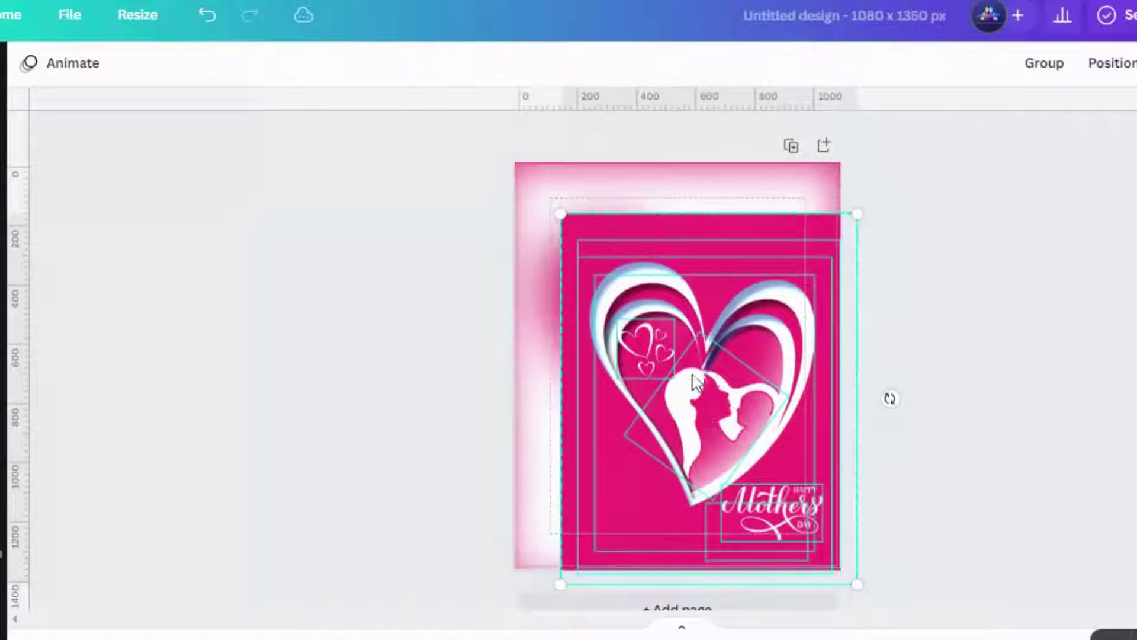
drag(661, 346, 662, 331)
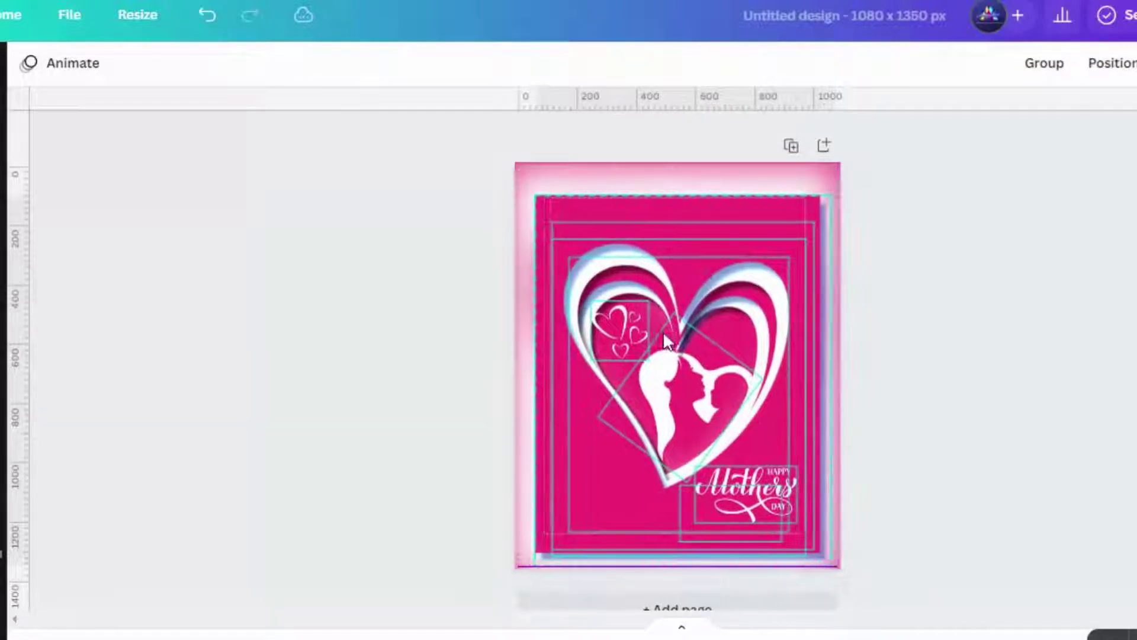
click(946, 366)
- Shrink the outlined hearts and place them in the heart's right lobe, and fit the smaller, slightly tilted Happy Mothers Day lettering into the left lobe
click(793, 286)
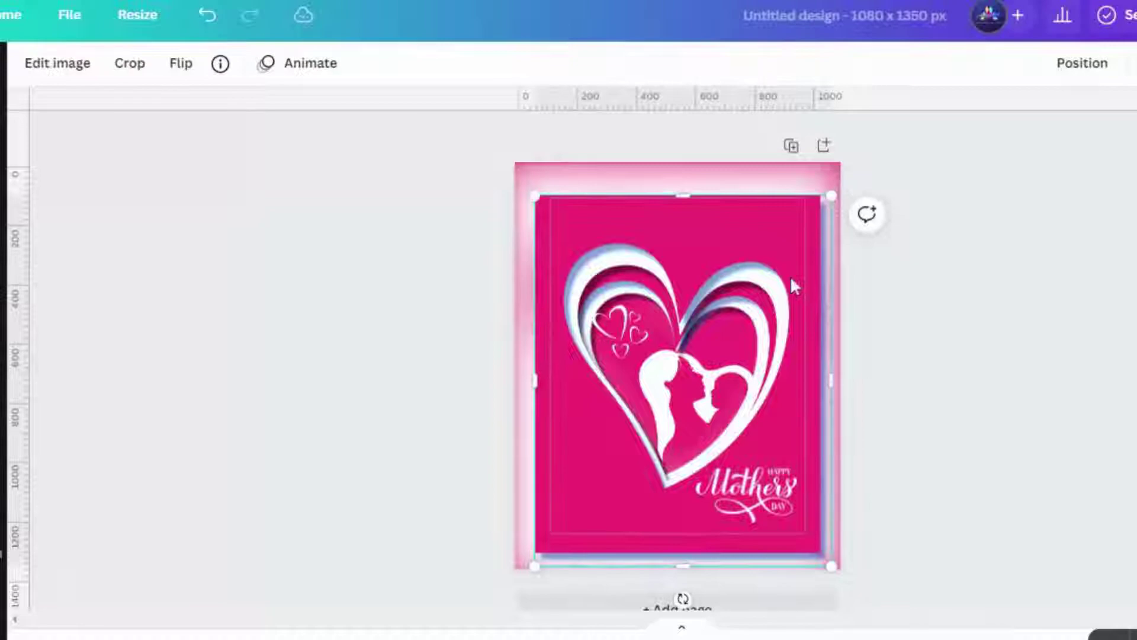
drag(729, 510, 714, 376)
click(605, 319)
drag(606, 319, 732, 307)
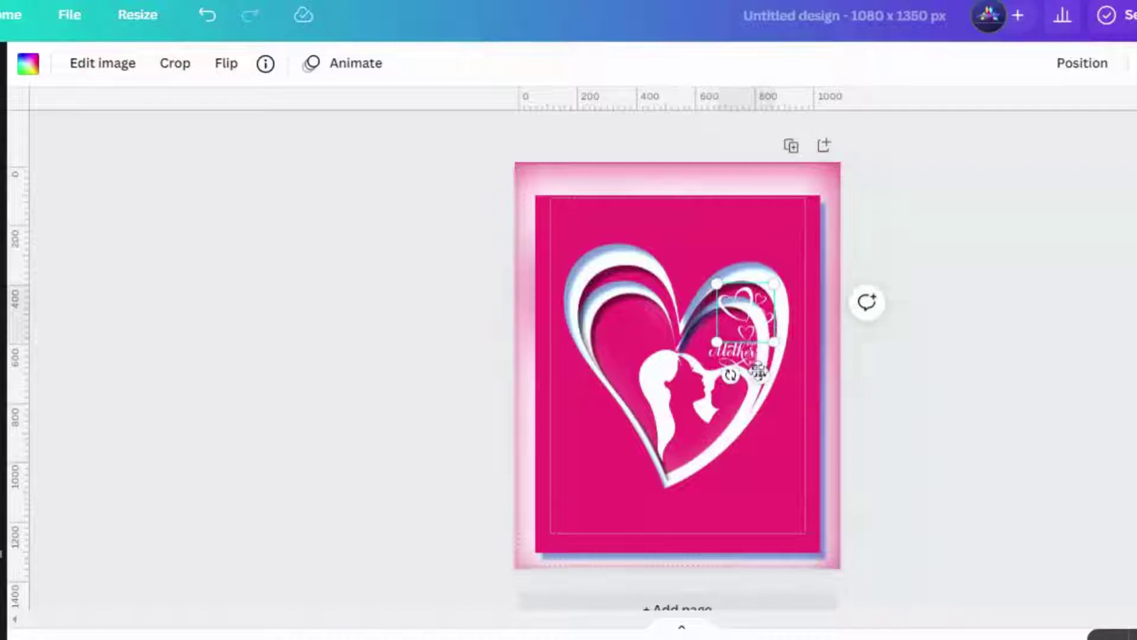
drag(758, 373, 669, 355)
click(869, 385)
drag(748, 323, 728, 358)
drag(686, 303, 702, 321)
click(638, 318)
drag(619, 397, 621, 400)
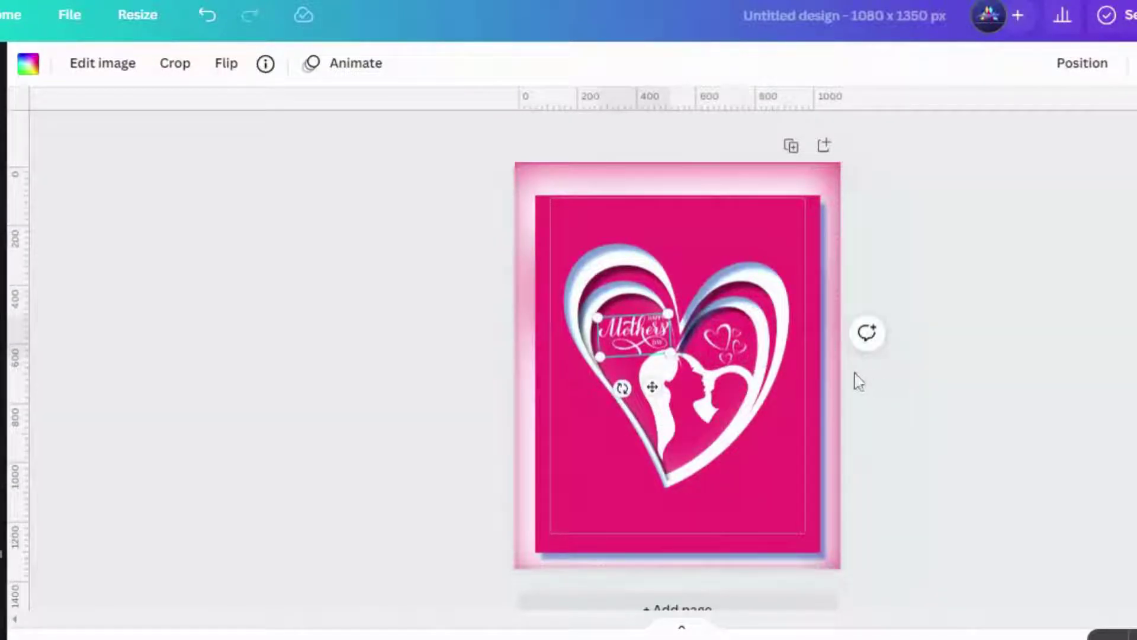
- Detach the blurred image from the page background, resize it to about 1,017 by 1,269 and align it over the pink cut-out
right_click(742, 185)
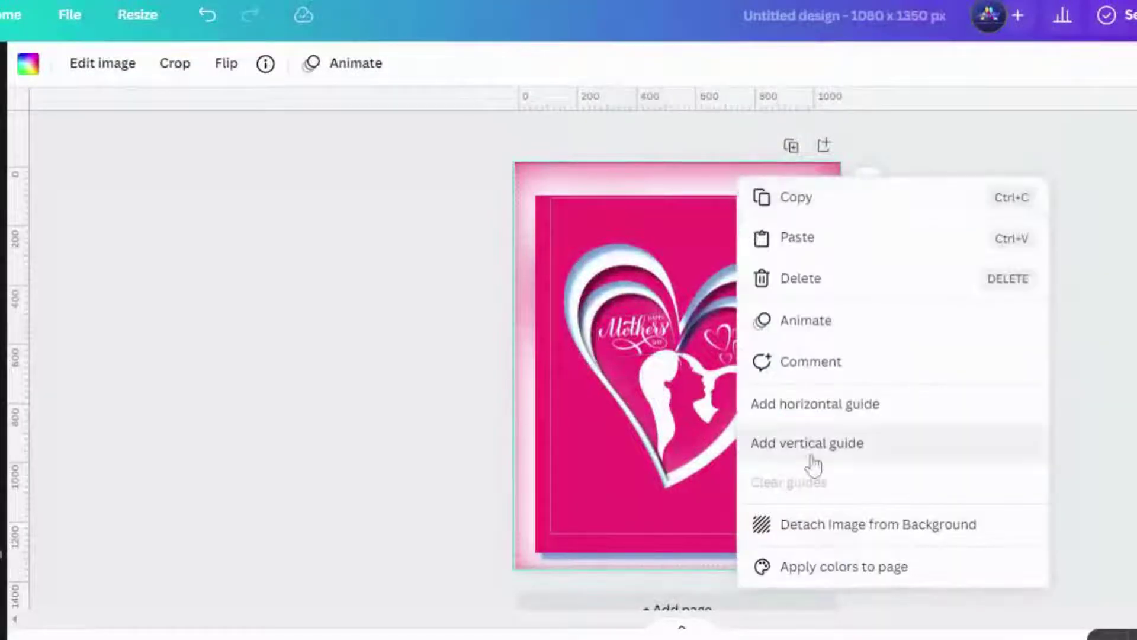
click(808, 535)
drag(781, 516, 841, 572)
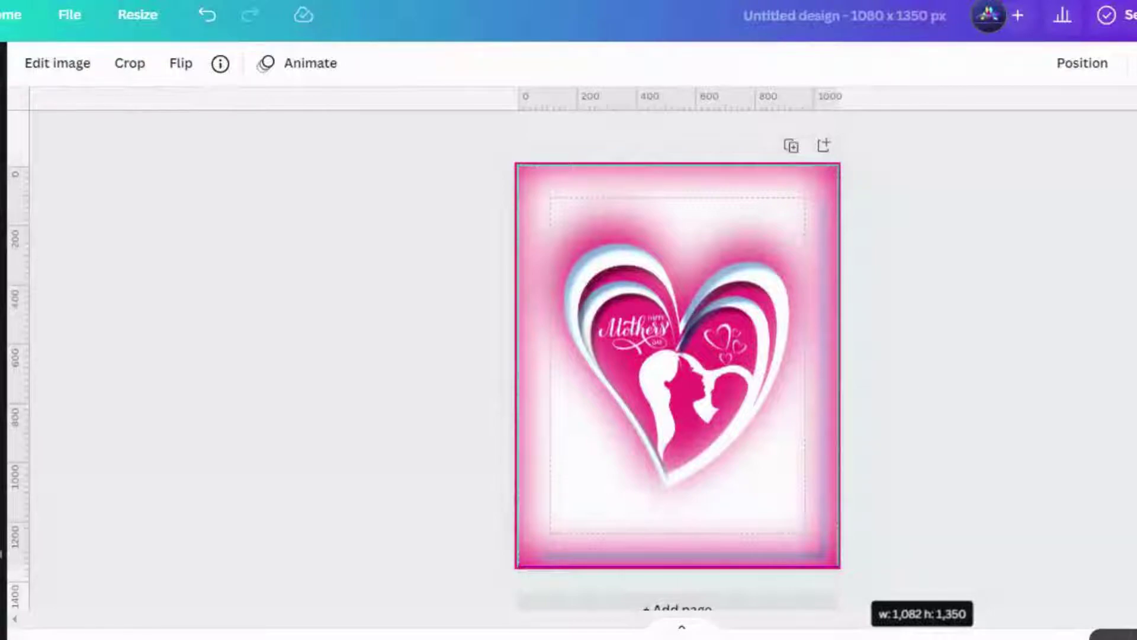
drag(841, 572, 813, 559)
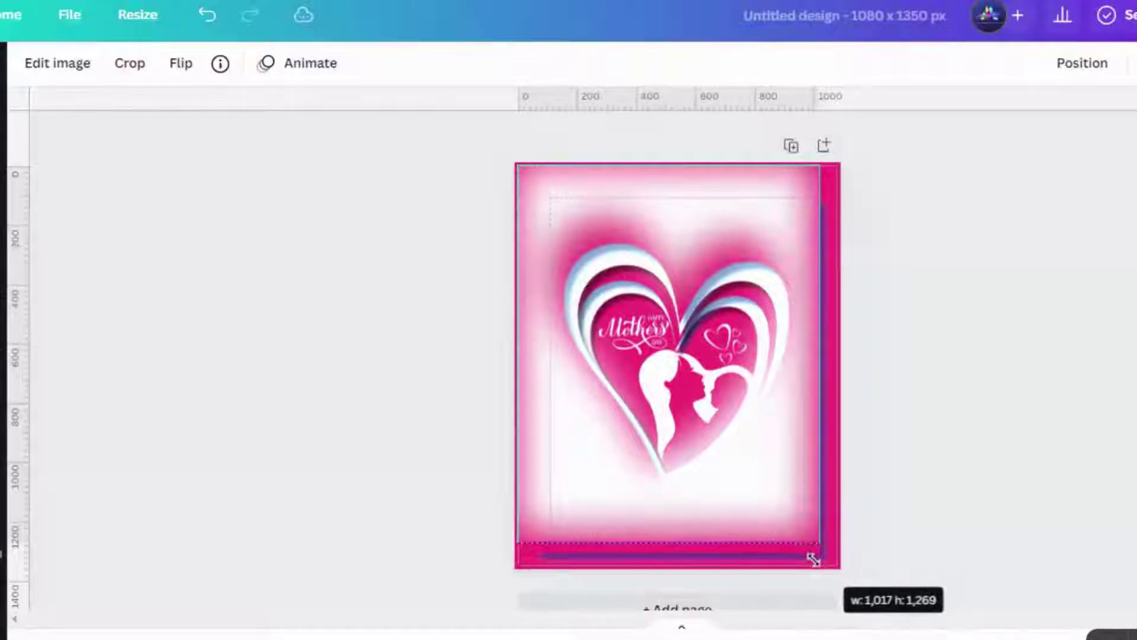
drag(596, 452, 599, 455)
click(350, 396)
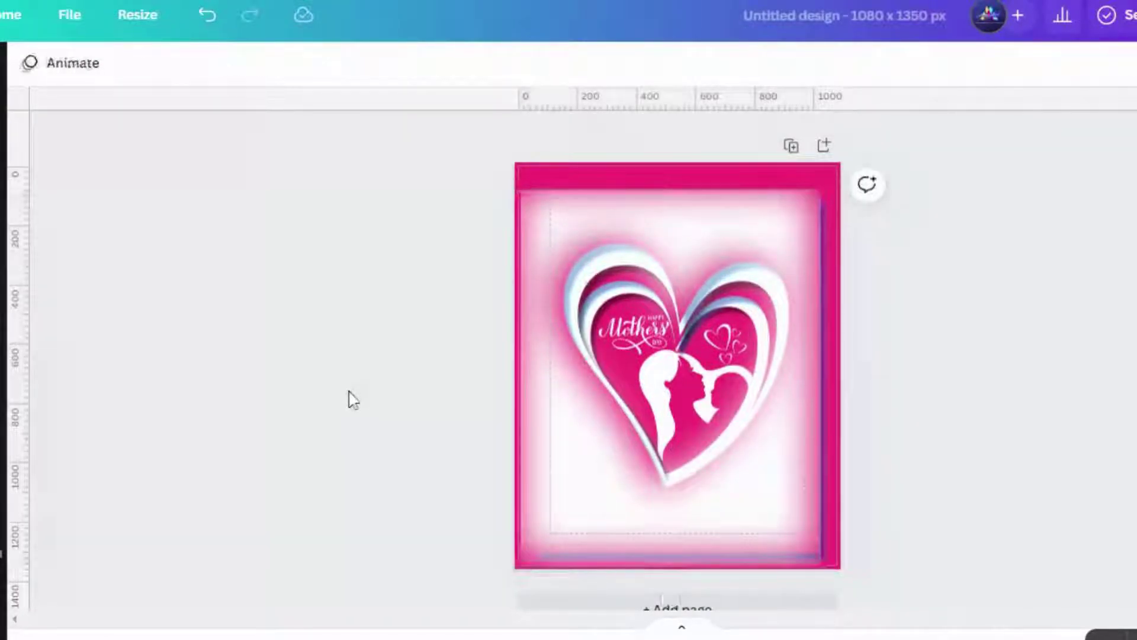
- Try a white page background, and restore the pink document colour
click(644, 178)
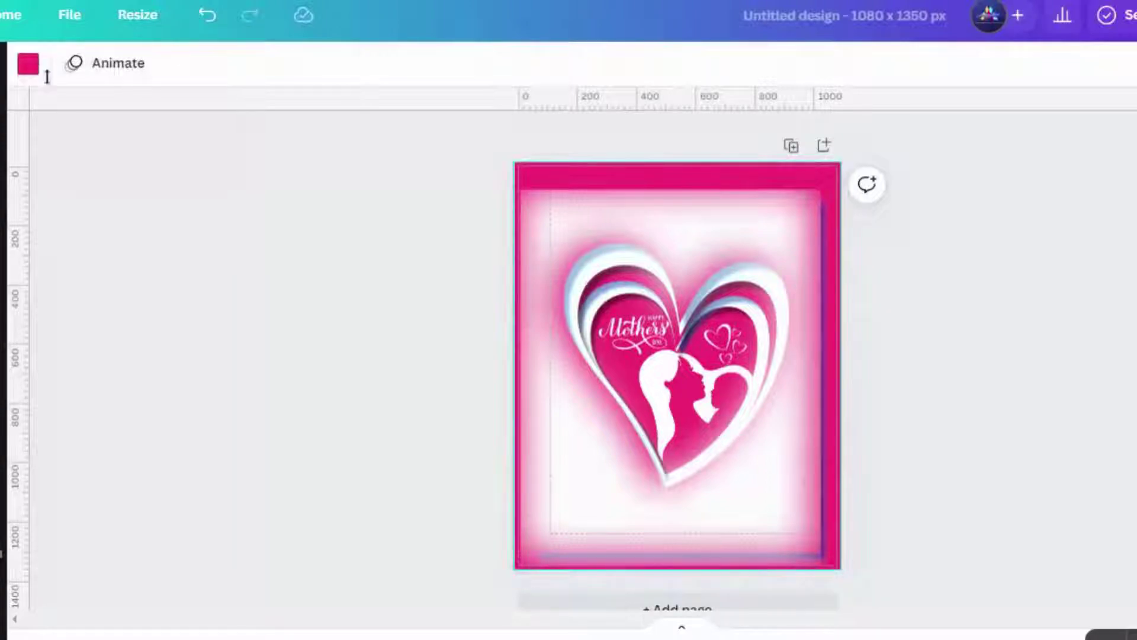
click(21, 66)
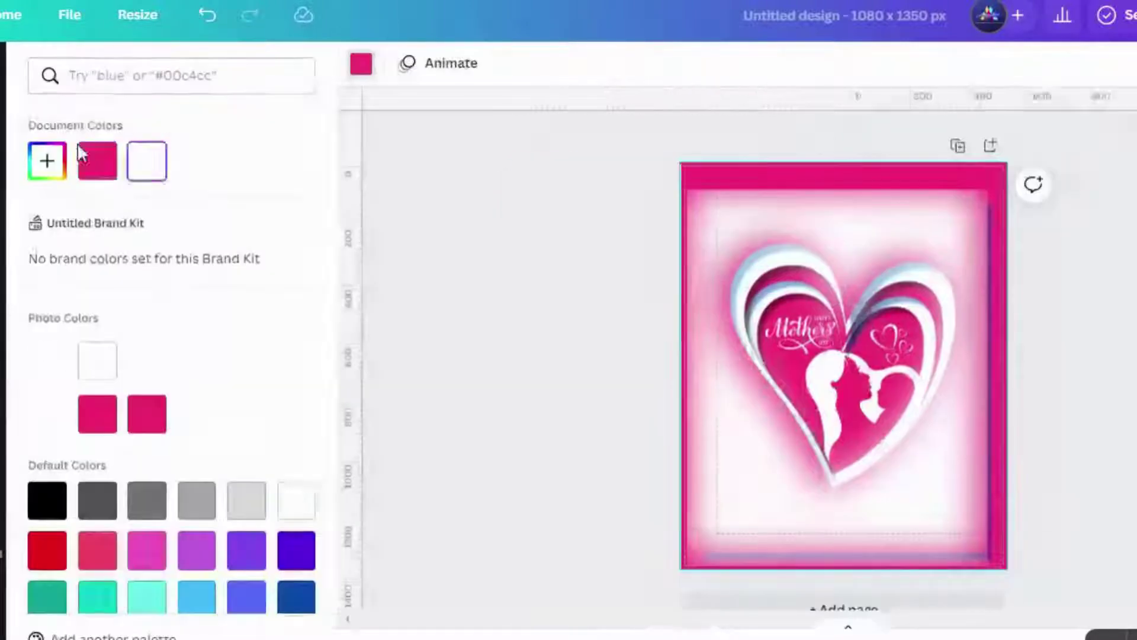
click(138, 163)
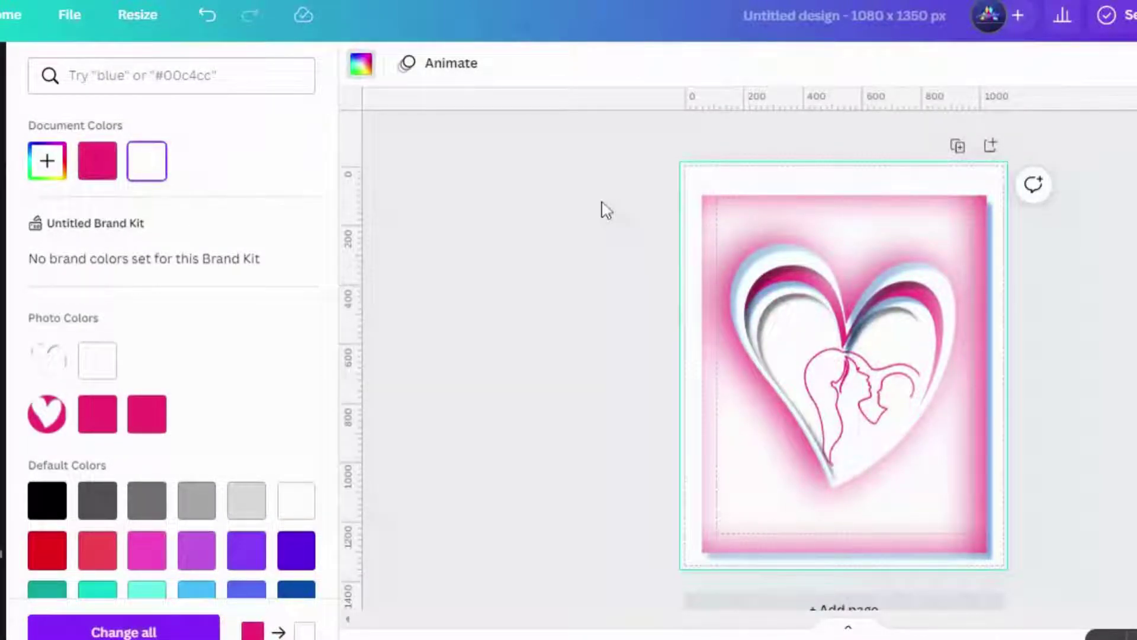
click(601, 208)
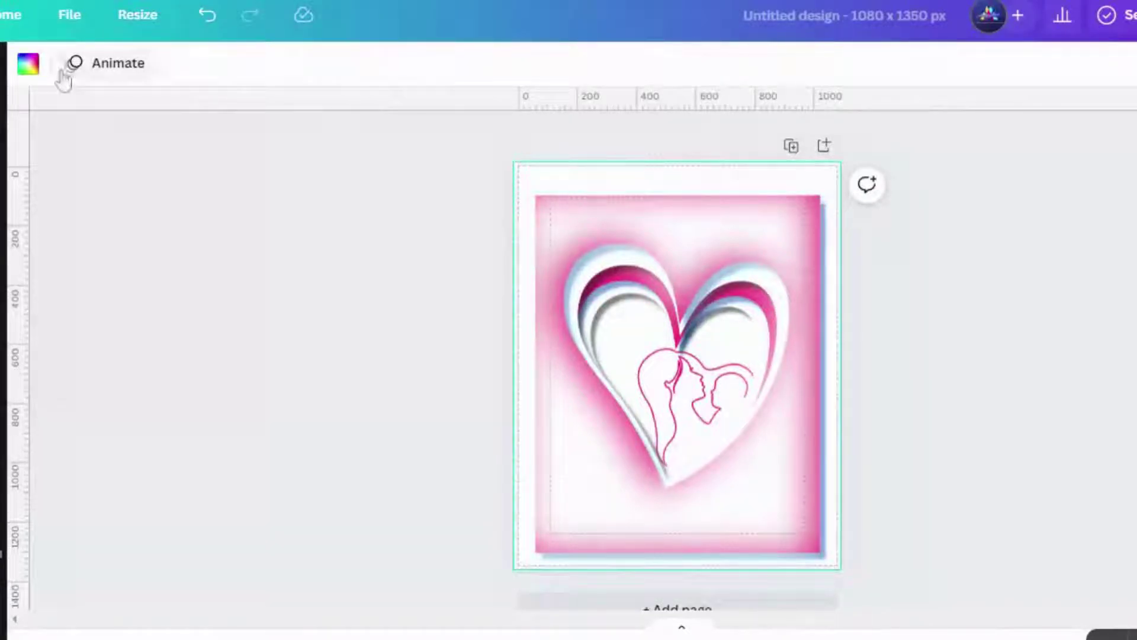
click(29, 65)
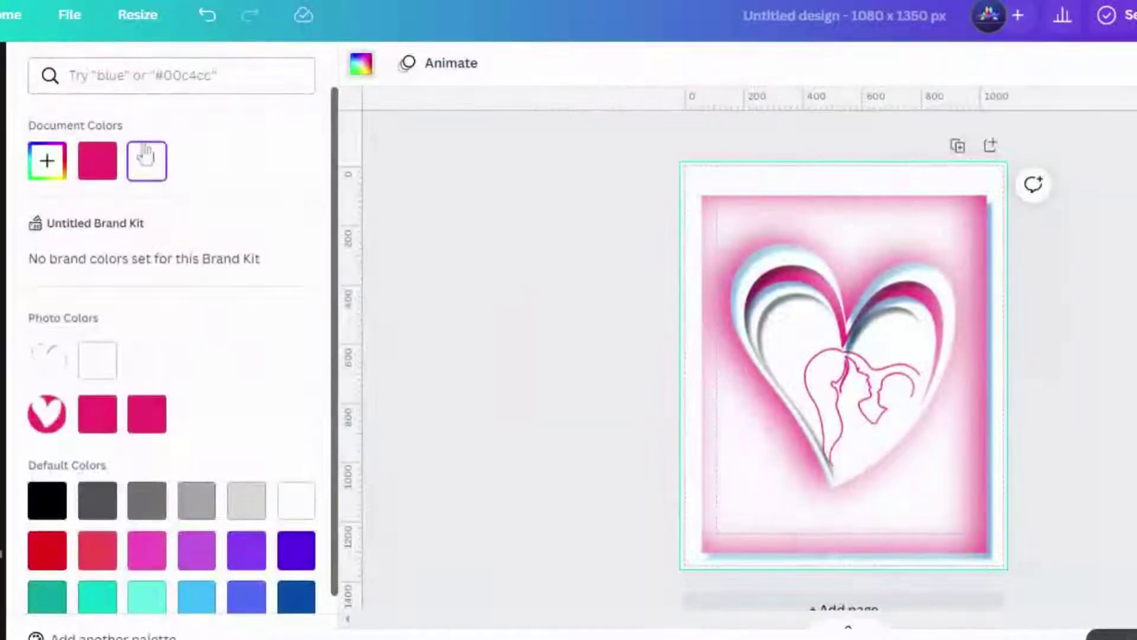
click(98, 164)
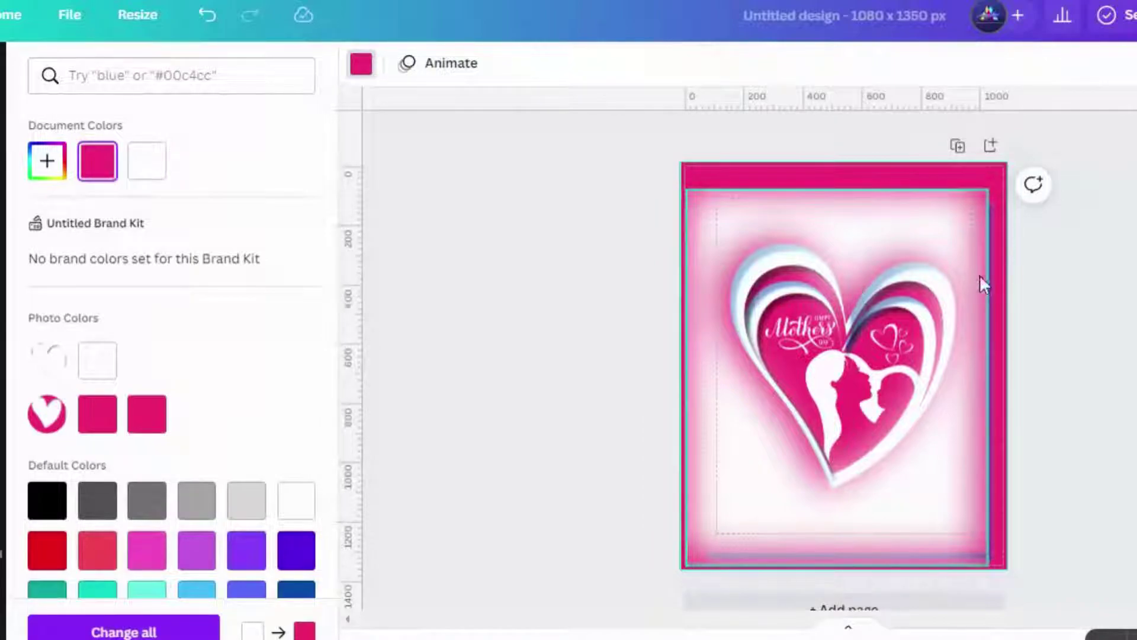
- Select all design elements and enlarge them together until they extend past the page edges on every side
key(Escape)
key(ctrl+a)
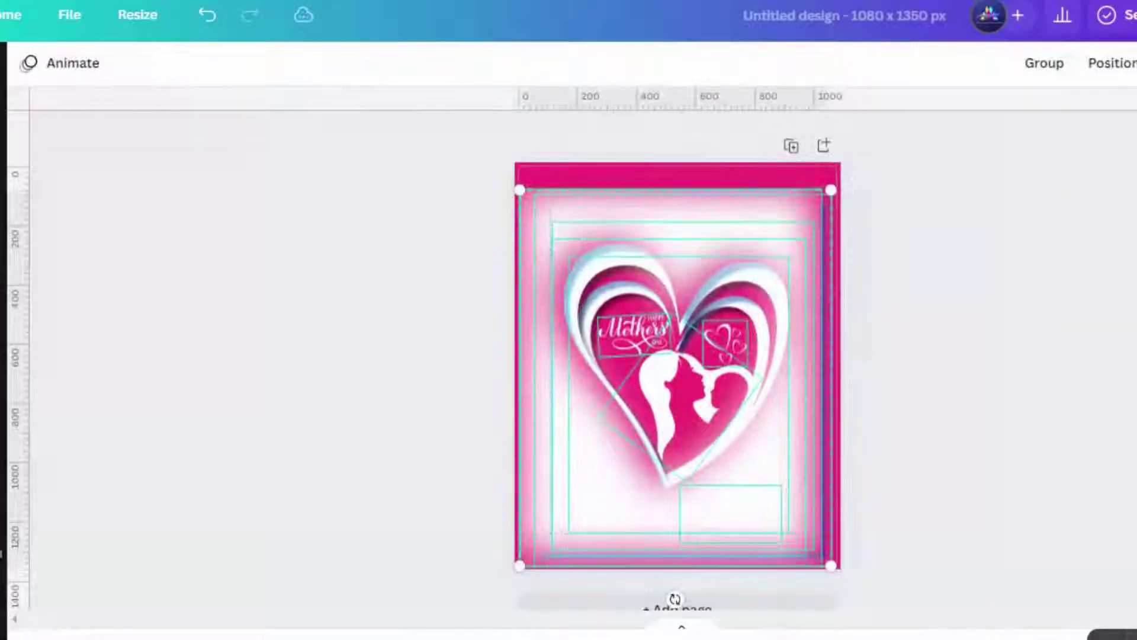
drag(830, 191, 857, 152)
drag(524, 570, 494, 597)
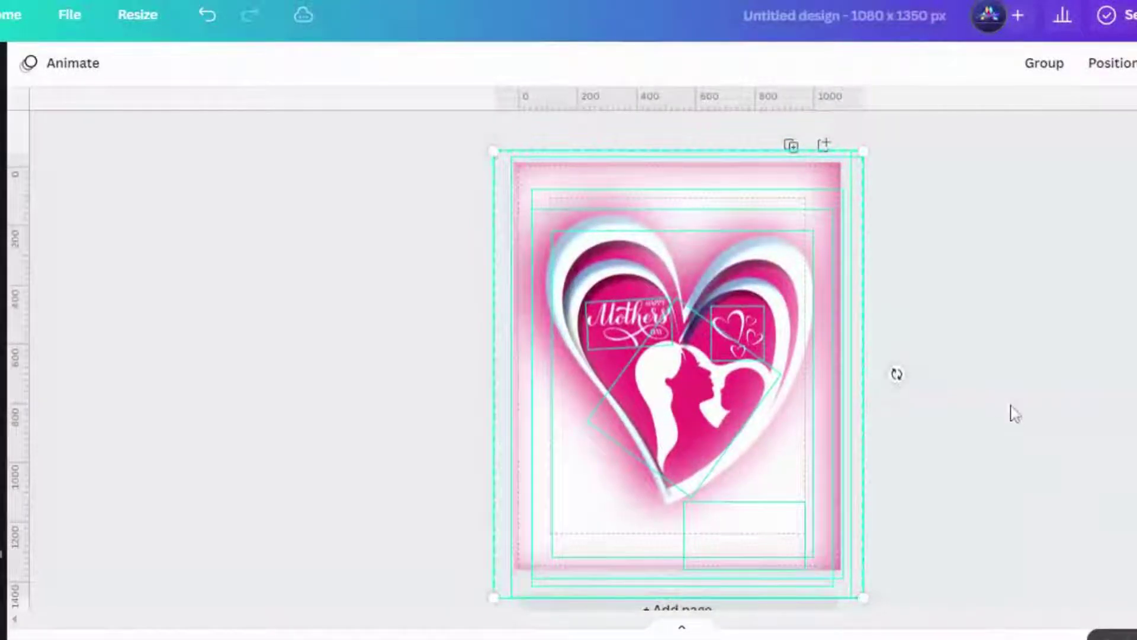
click(1014, 413)
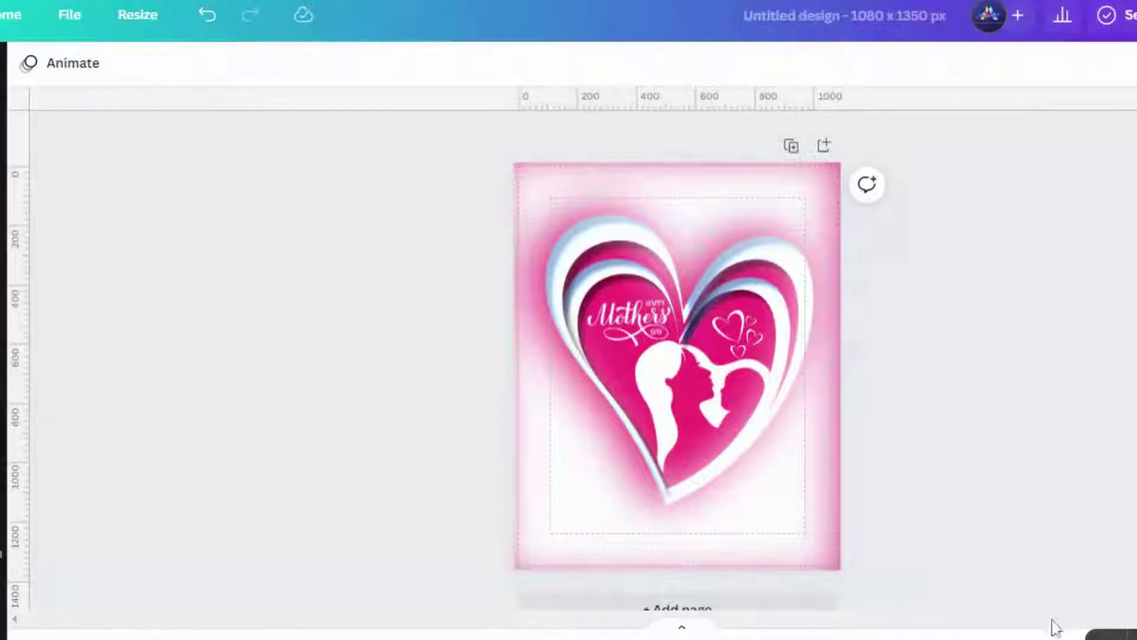
scroll(677, 356, down, 2)
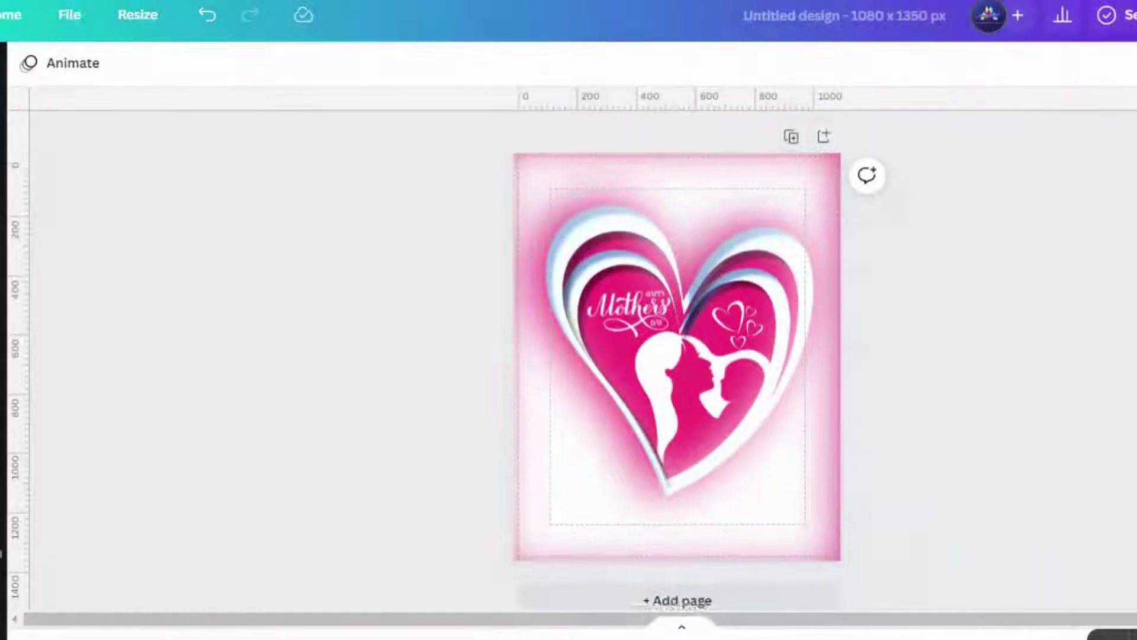
scroll(677, 355, up, 1)
scroll(677, 356, up, 1)
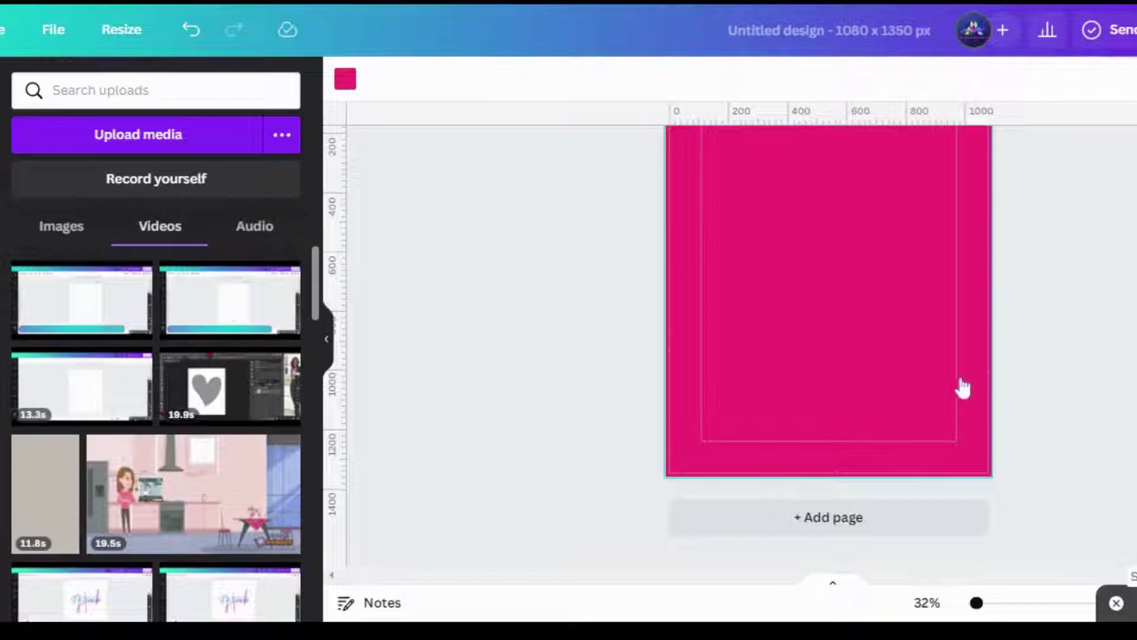
- Clear the pink page background and remove the background from the placed poster image with Background Remover
key(Delete)
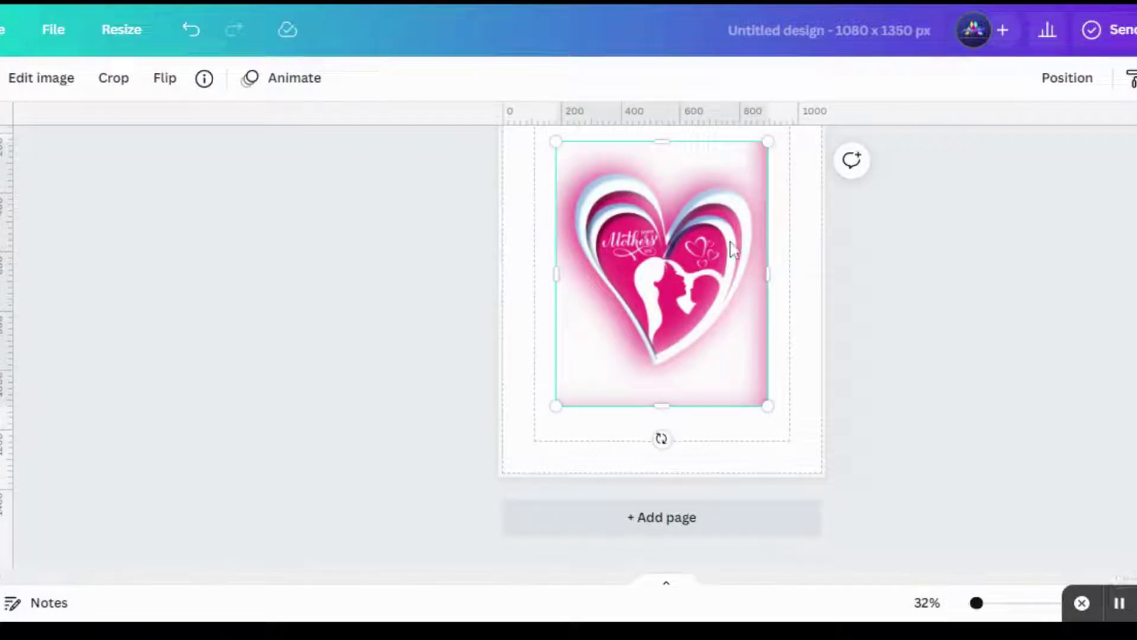
click(391, 256)
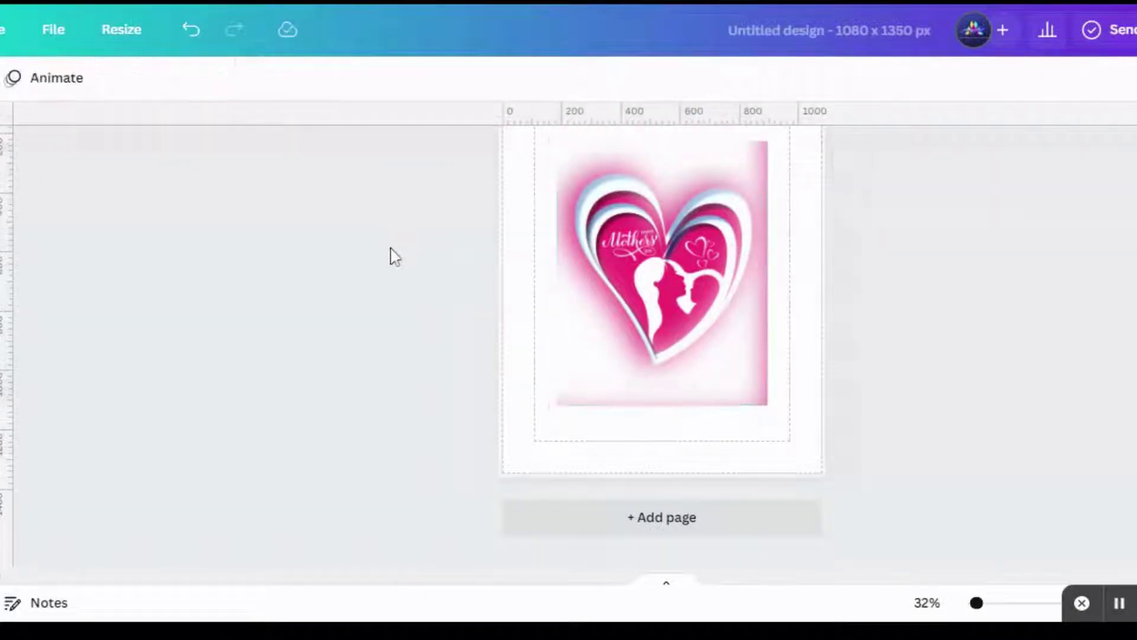
click(735, 366)
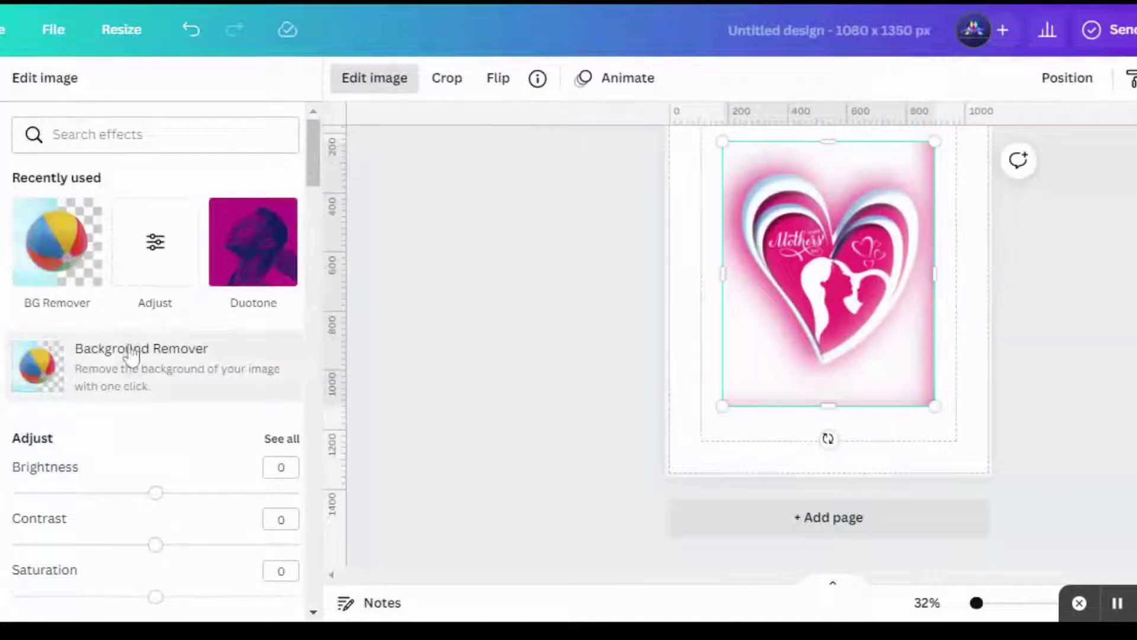
click(131, 356)
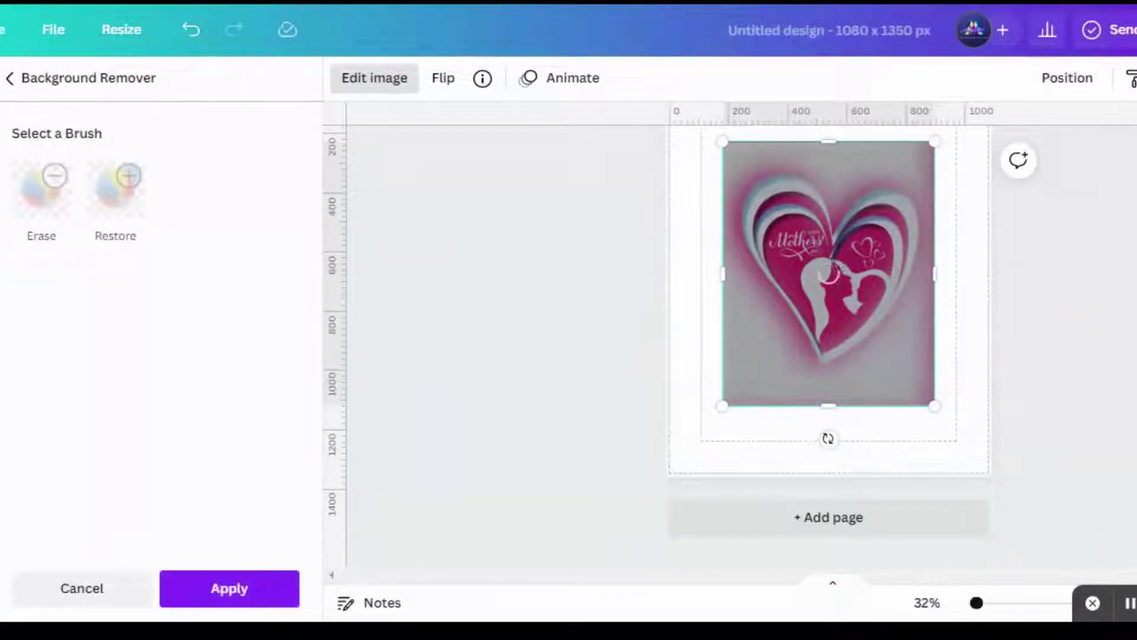
click(276, 603)
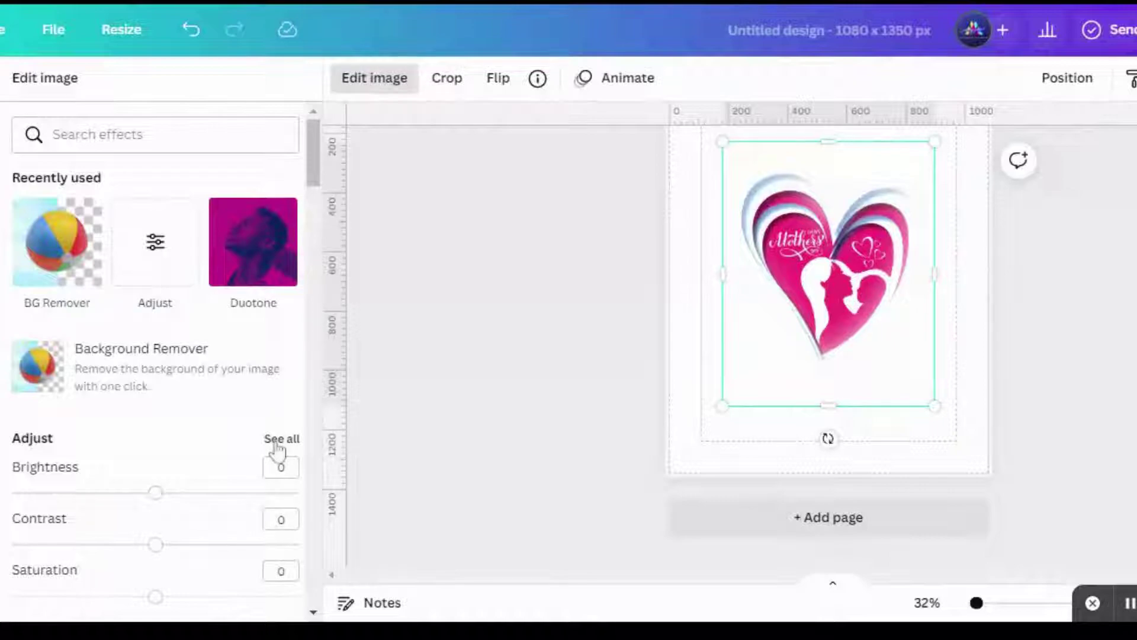
- Set the cut-out heart image's saturation to 90 and brightness to 17, leaving contrast at 0
click(277, 441)
drag(154, 264, 285, 264)
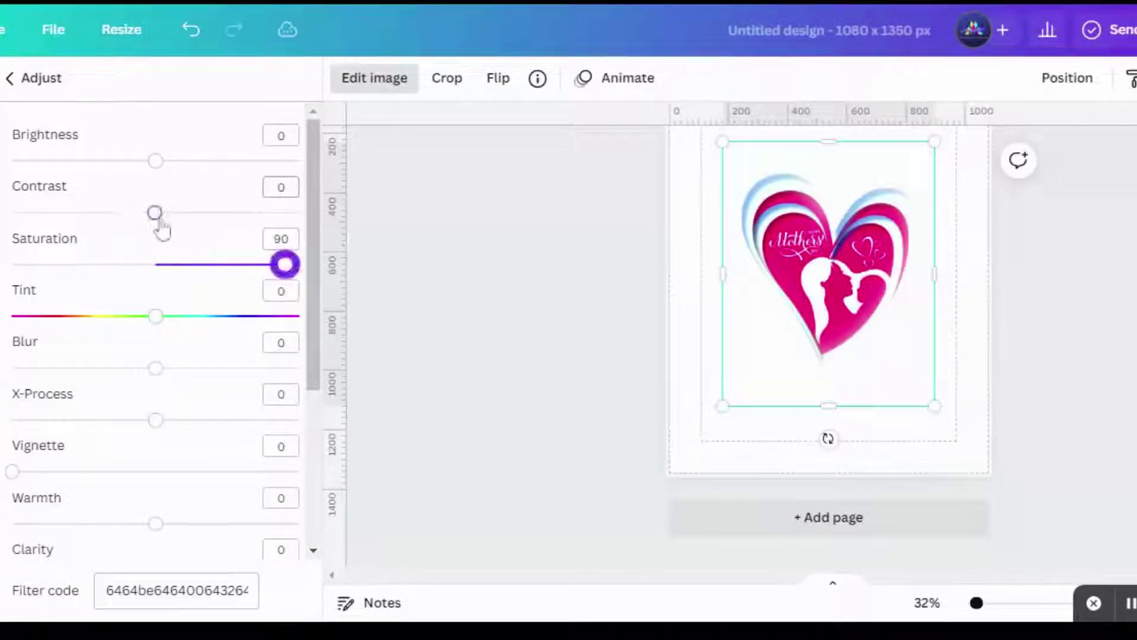
drag(155, 212, 298, 213)
drag(20, 231, 161, 238)
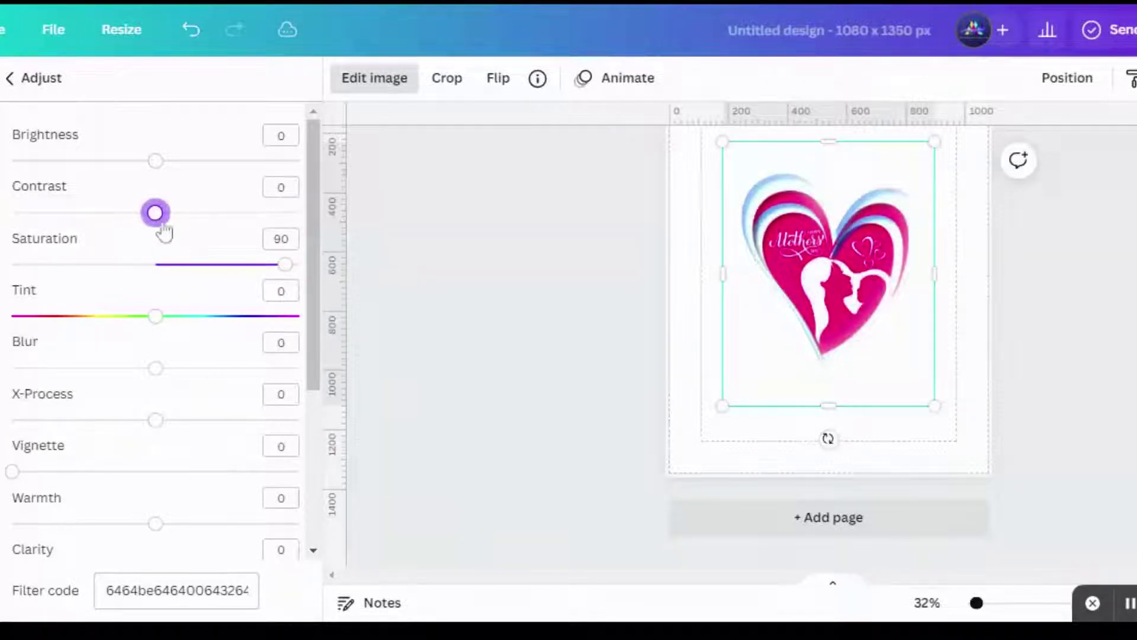
drag(156, 162, 181, 173)
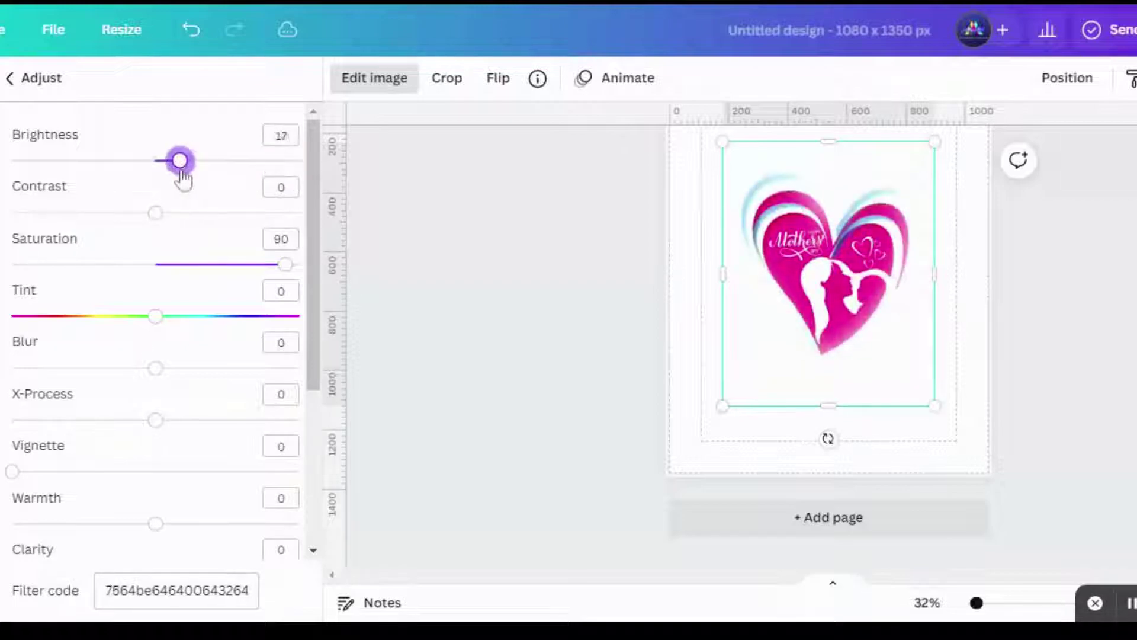
click(705, 413)
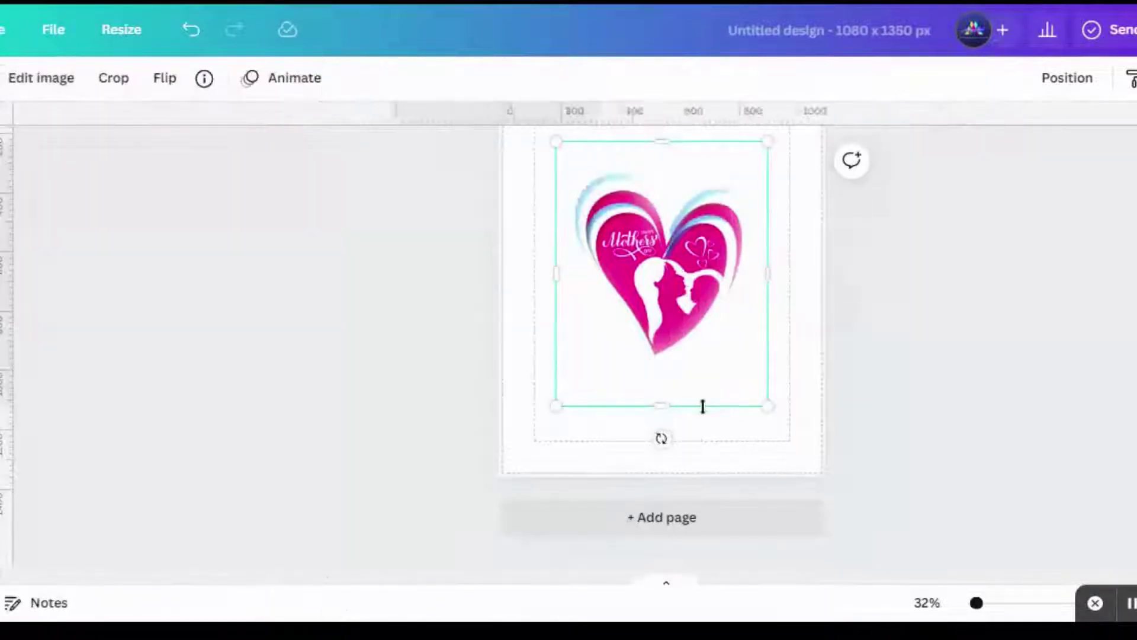
- Change the page background colour to black
click(533, 293)
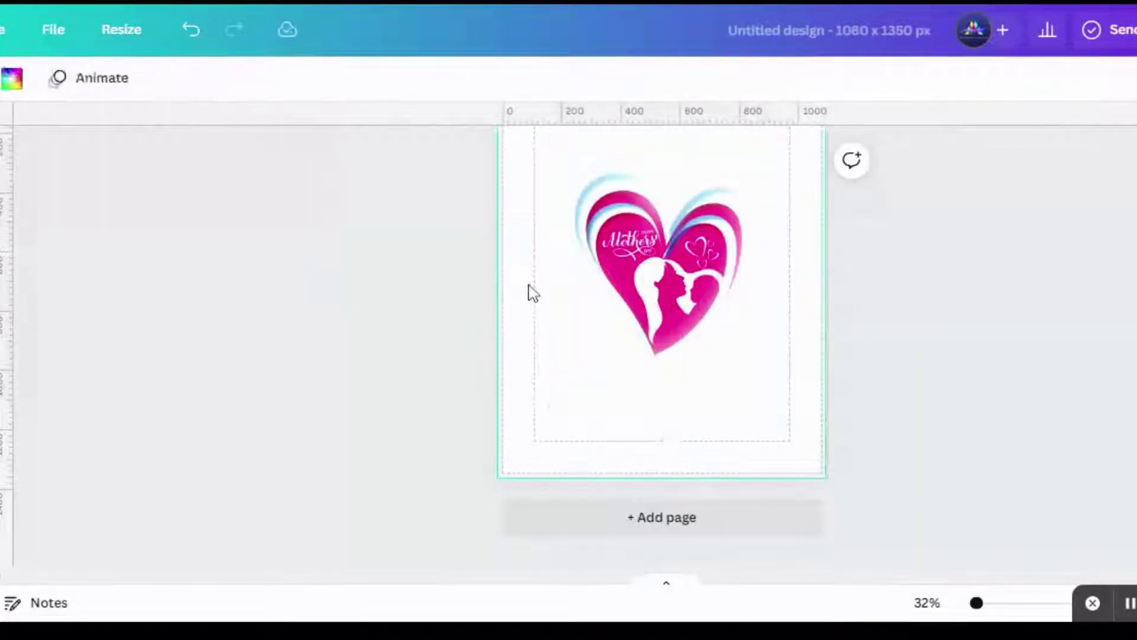
click(12, 78)
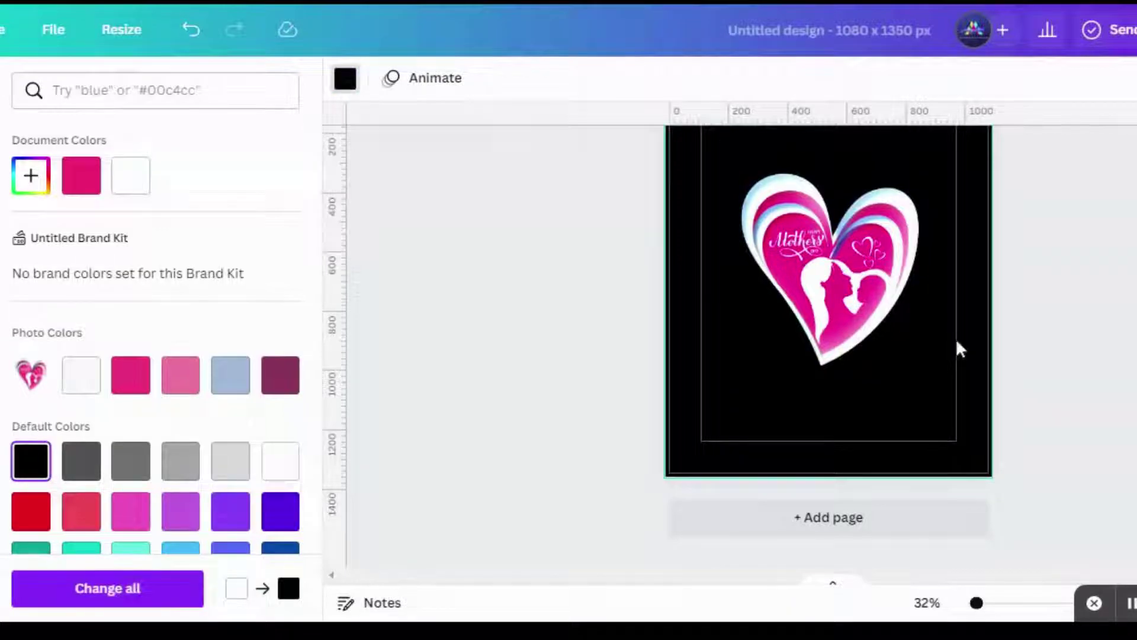
- Set the heart image's saturation to 28, contrast to 24 and brightness to 1
click(863, 325)
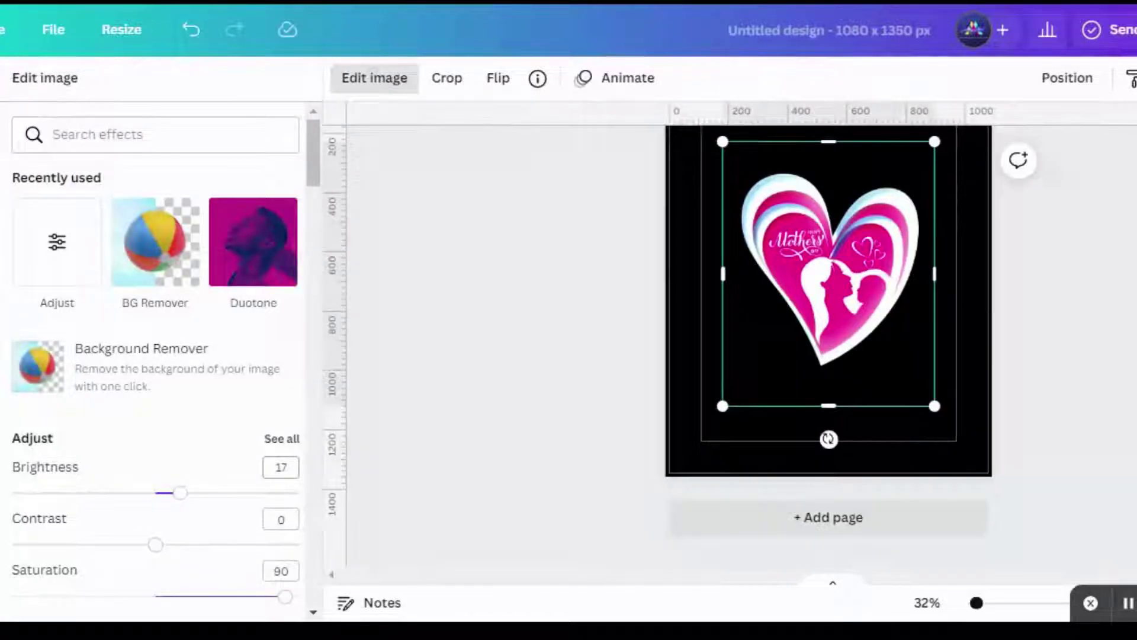
click(281, 441)
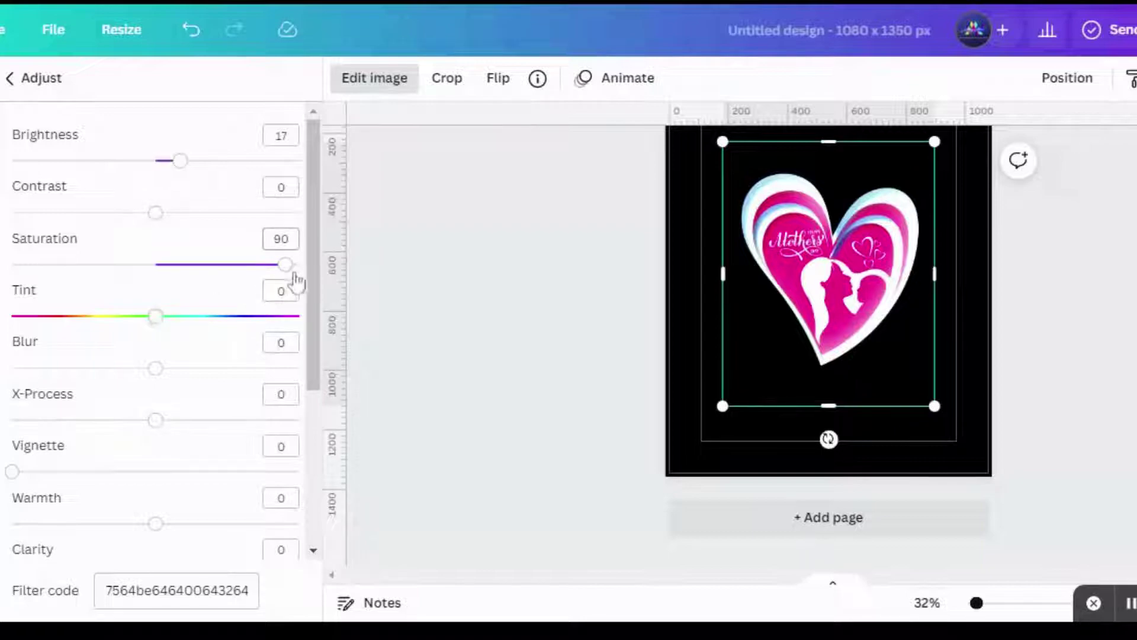
drag(287, 267, 195, 264)
drag(157, 213, 191, 217)
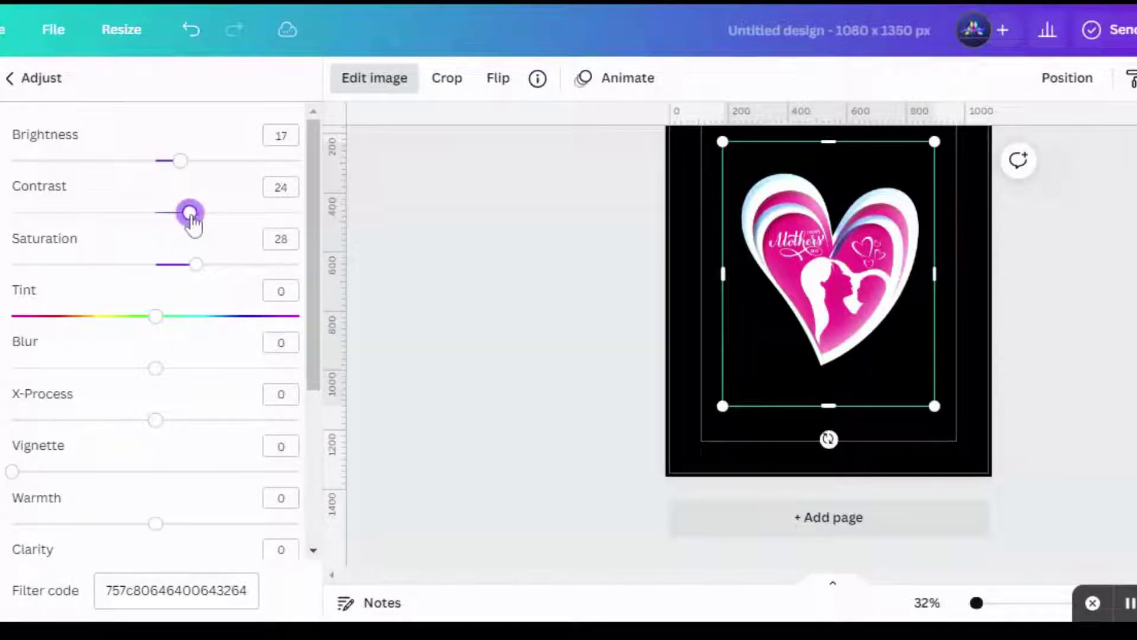
drag(180, 162, 160, 166)
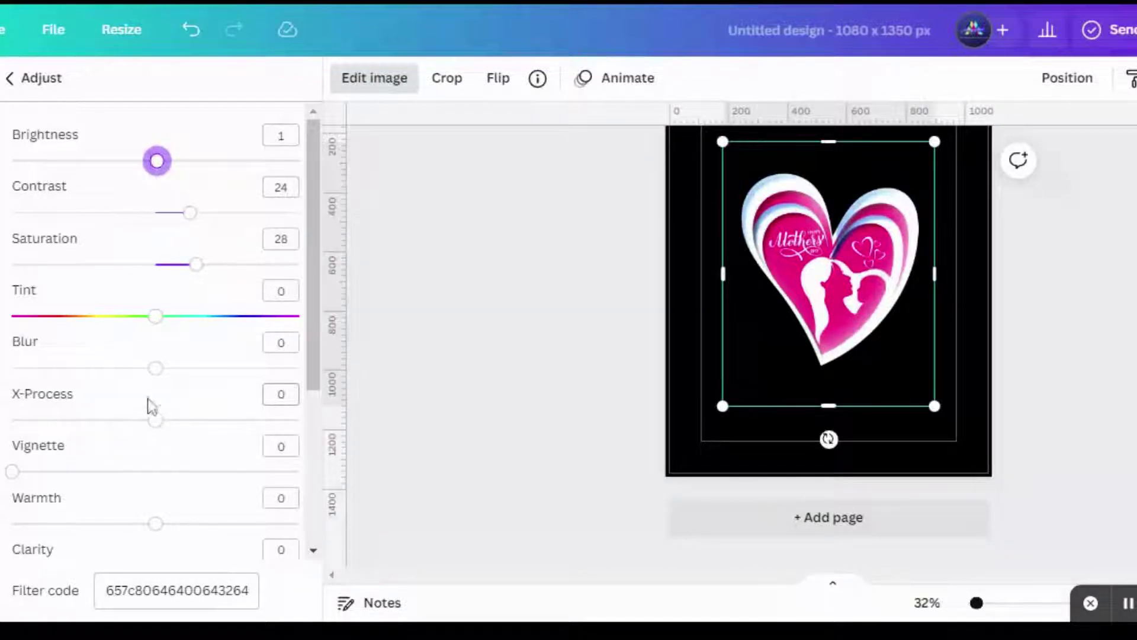
- Set the heart image's tint to 11 and X-Process to 100
drag(155, 316, 12, 316)
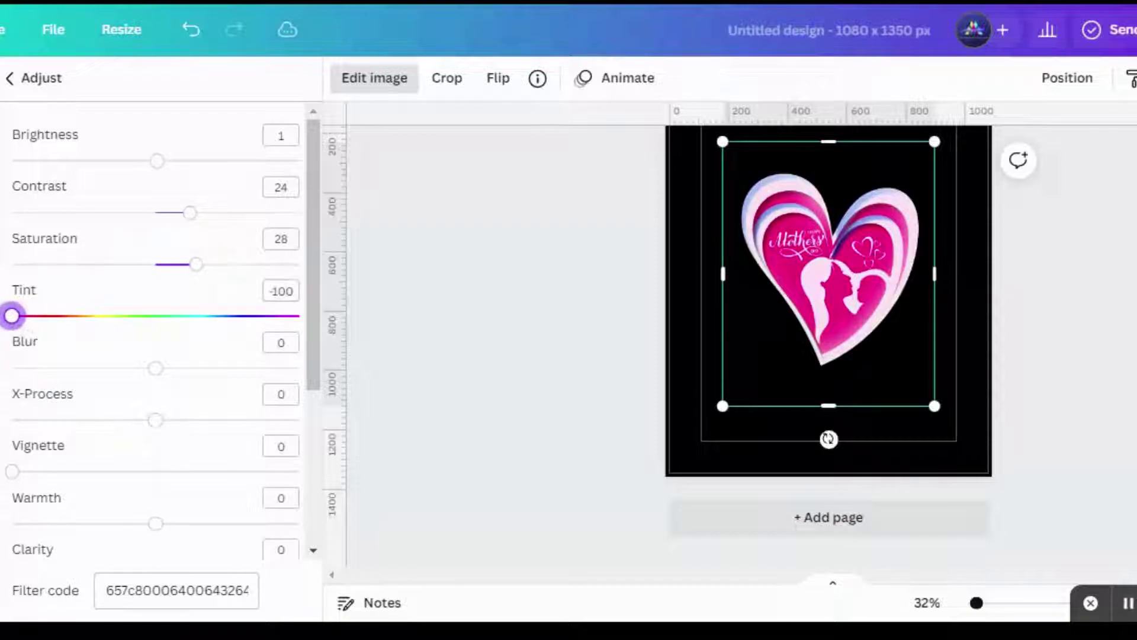
drag(98, 315, 175, 348)
drag(157, 422, 6, 426)
drag(209, 455, 320, 453)
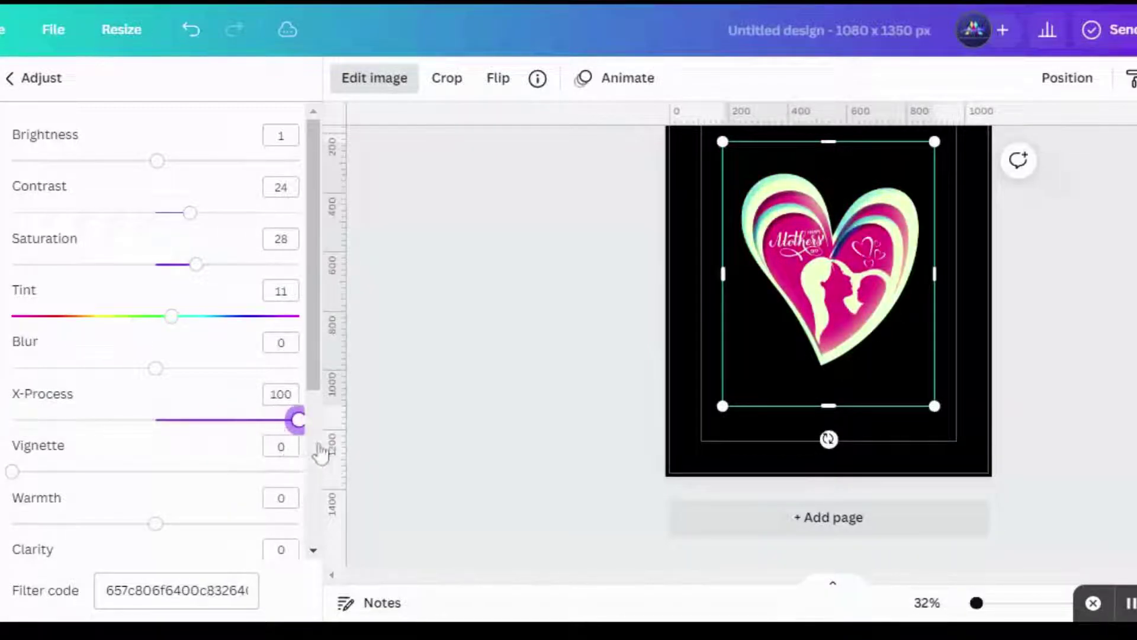
click(402, 445)
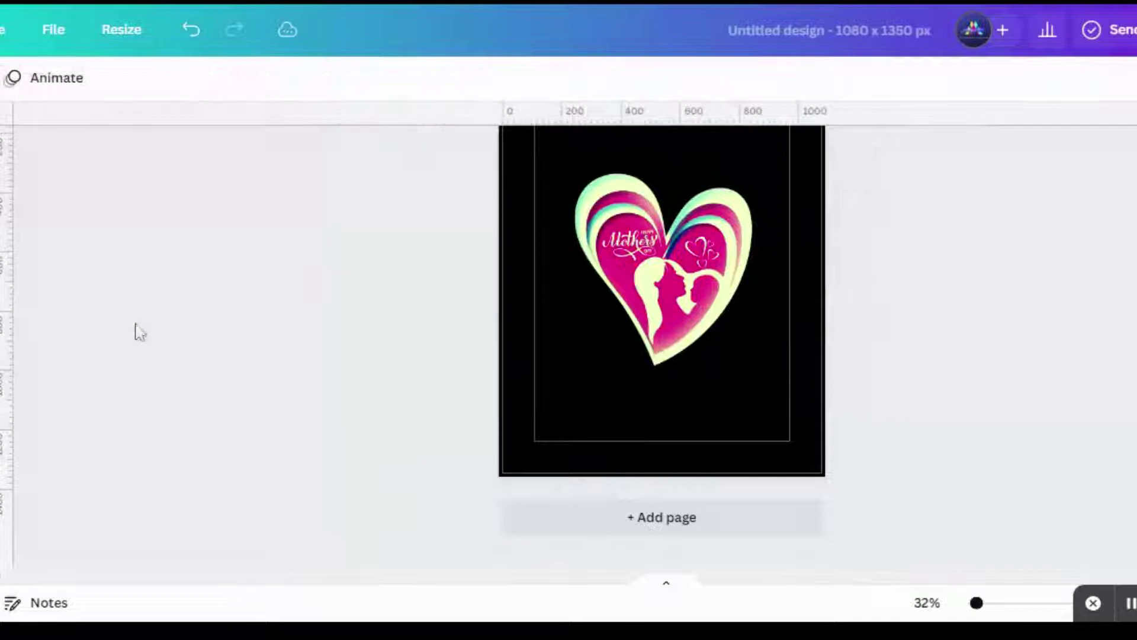
- Reset all adjustments on the heart image to their defaults
click(699, 233)
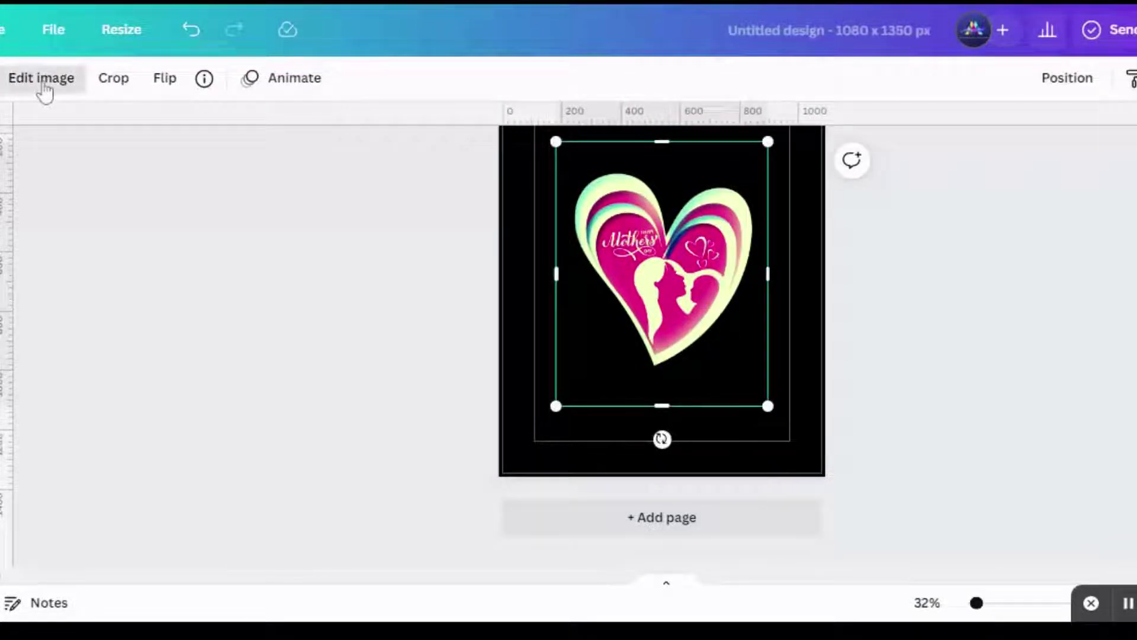
click(44, 92)
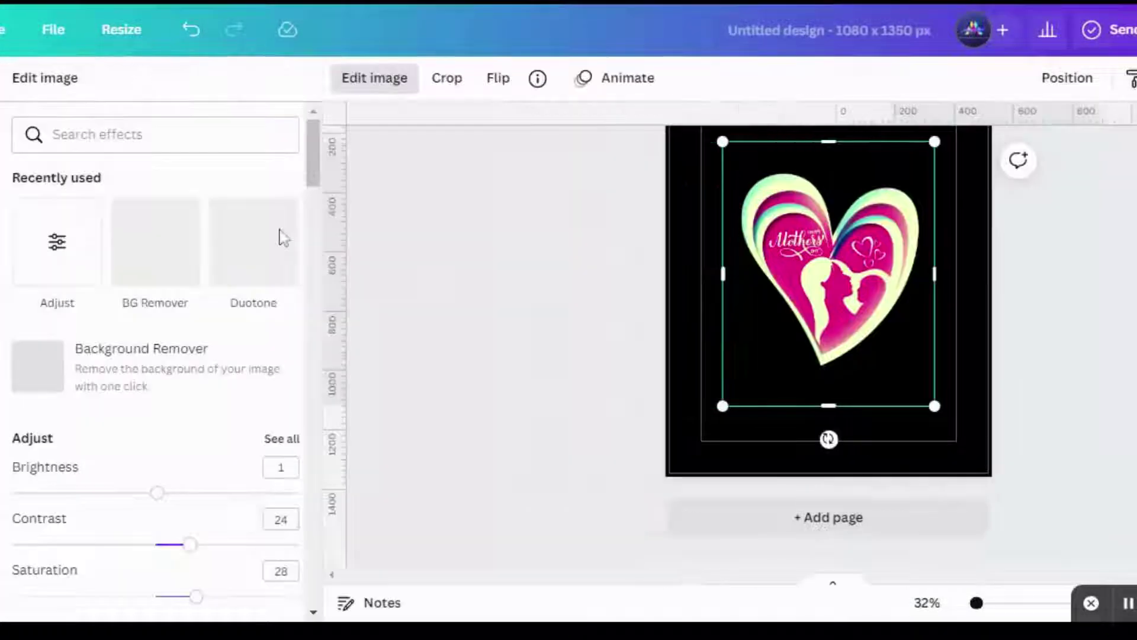
click(280, 439)
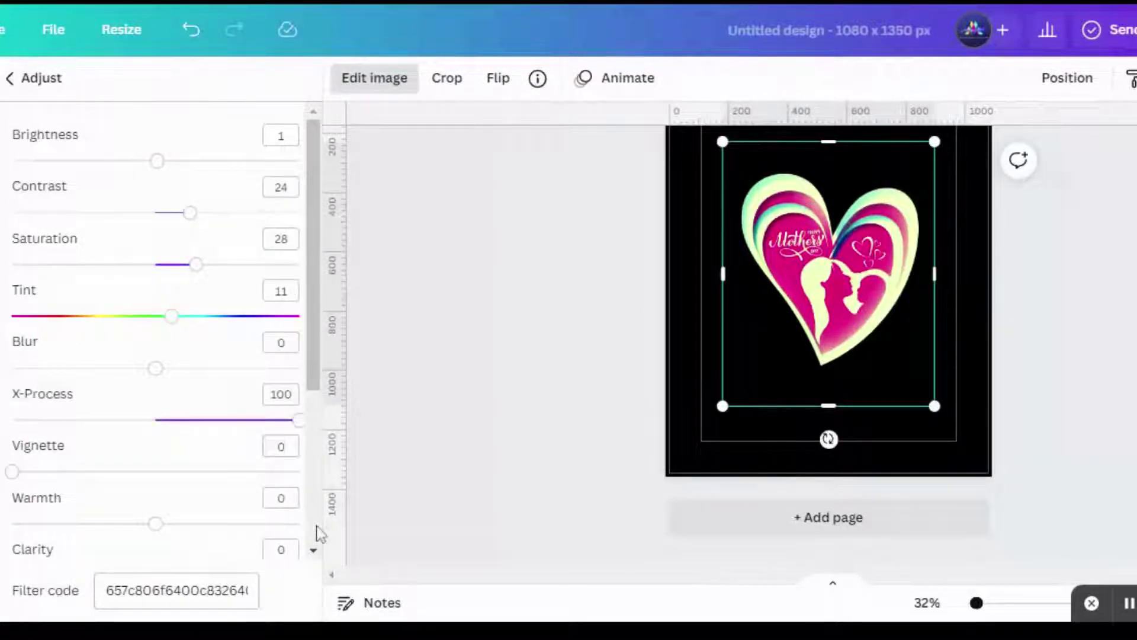
scroll(319, 534, down, 4)
click(285, 549)
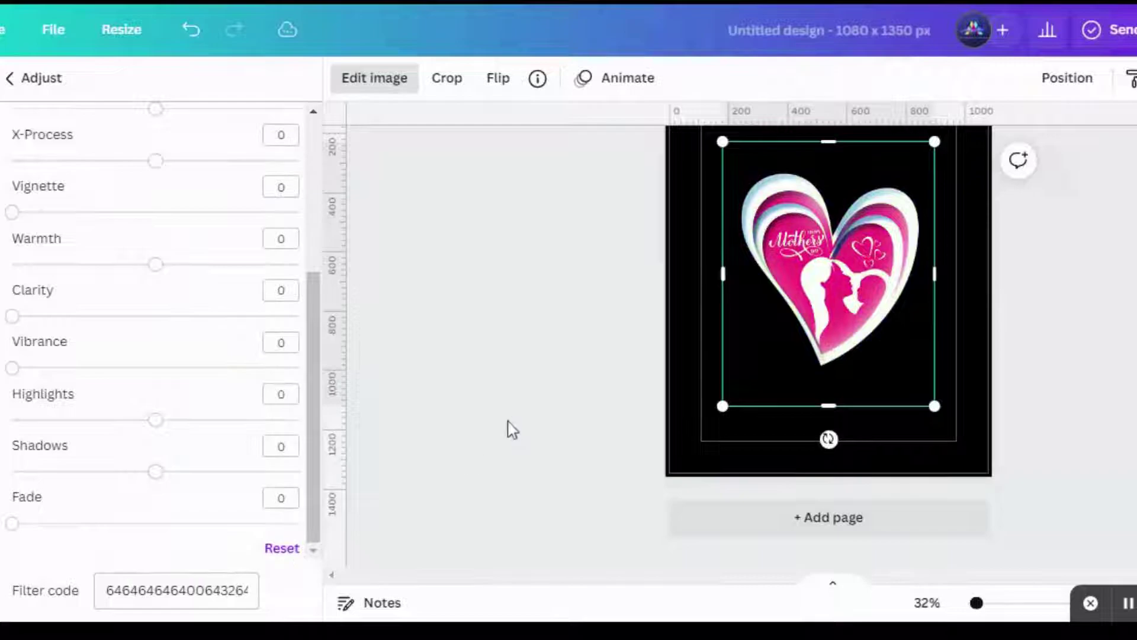
key(Escape)
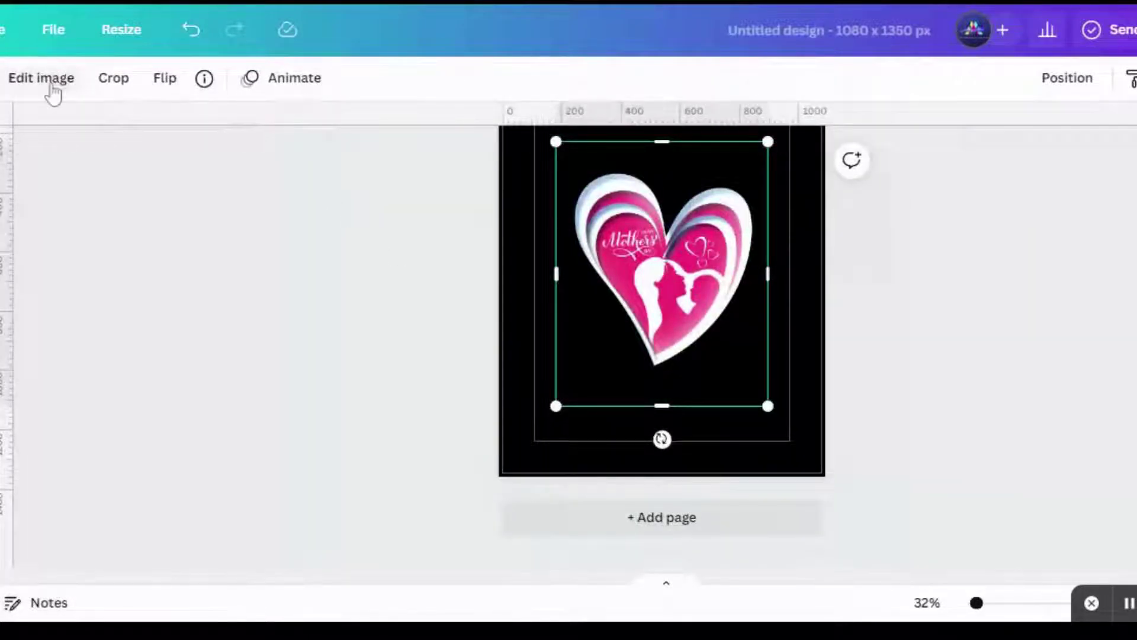
- Apply the Amber duotone effect to the heart image
click(42, 77)
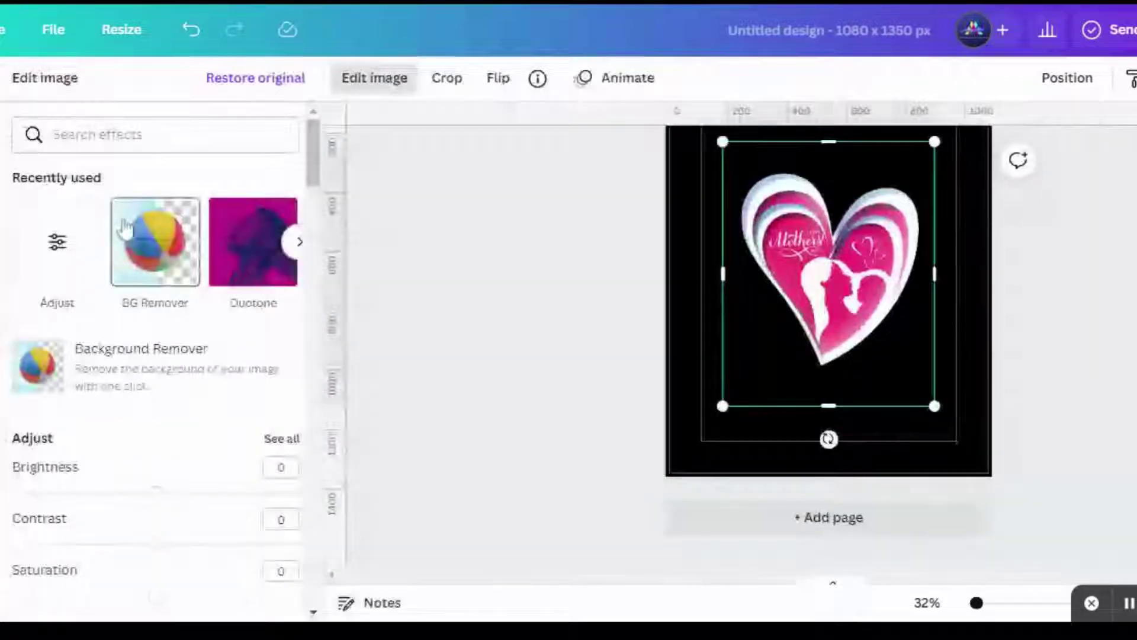
click(272, 277)
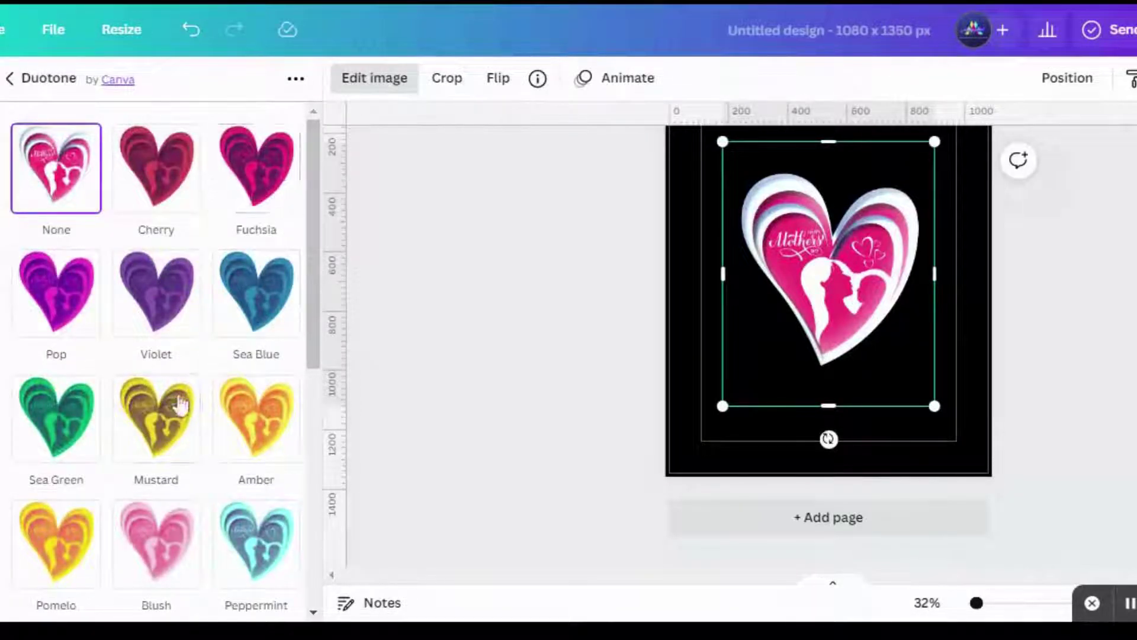
click(231, 421)
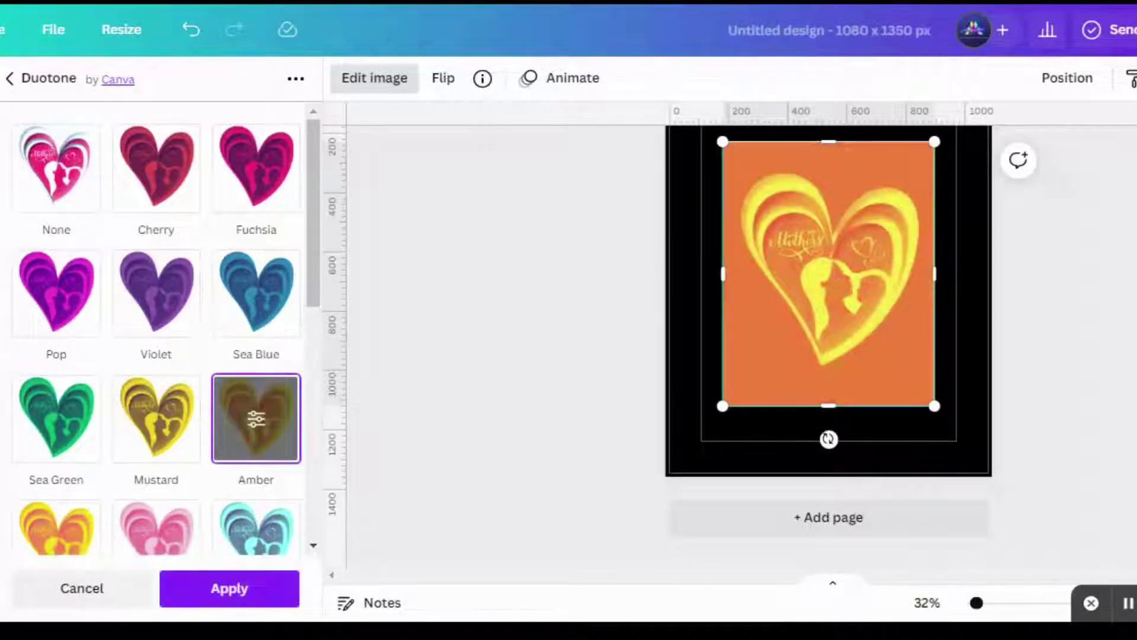
click(234, 596)
click(472, 508)
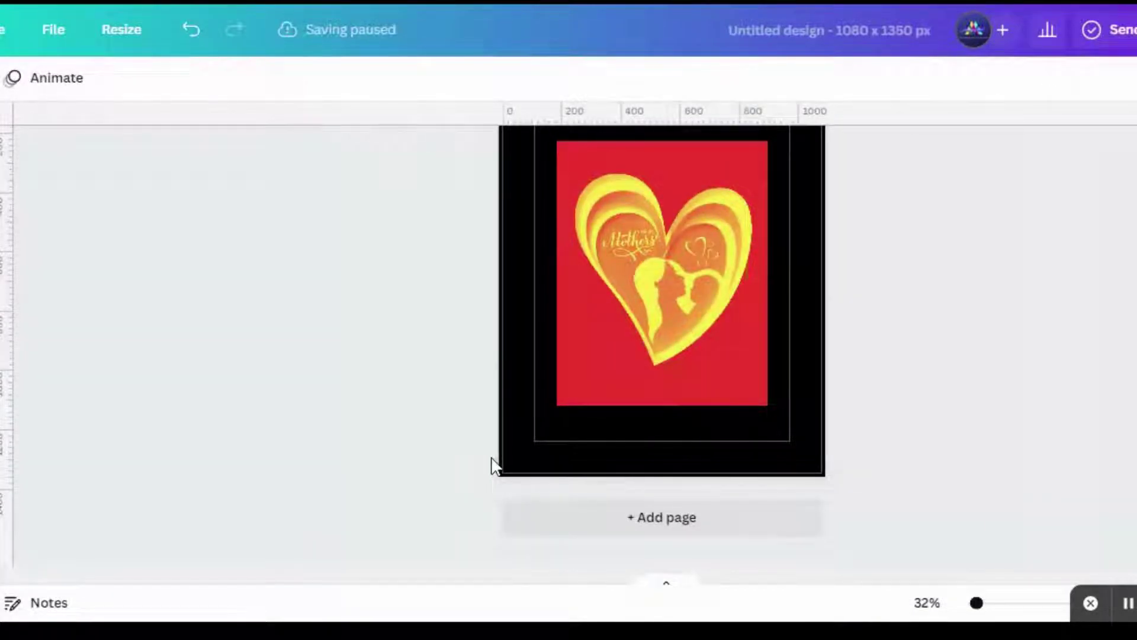
- Enlarge the heart image proportionally until the heart nearly fills the width of the black page
click(515, 441)
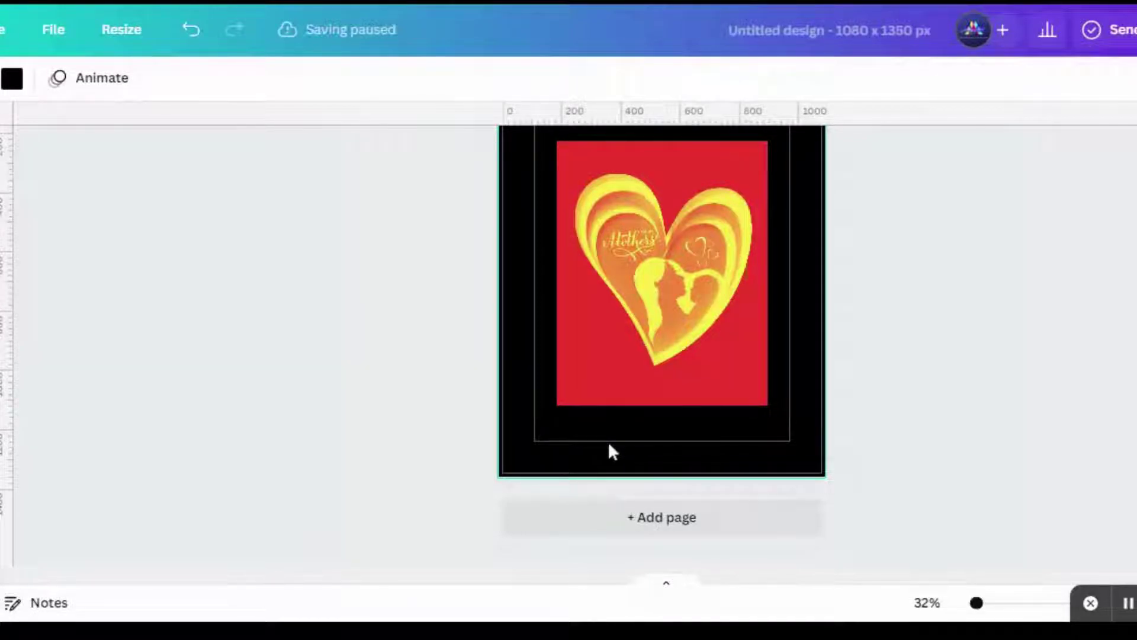
click(723, 369)
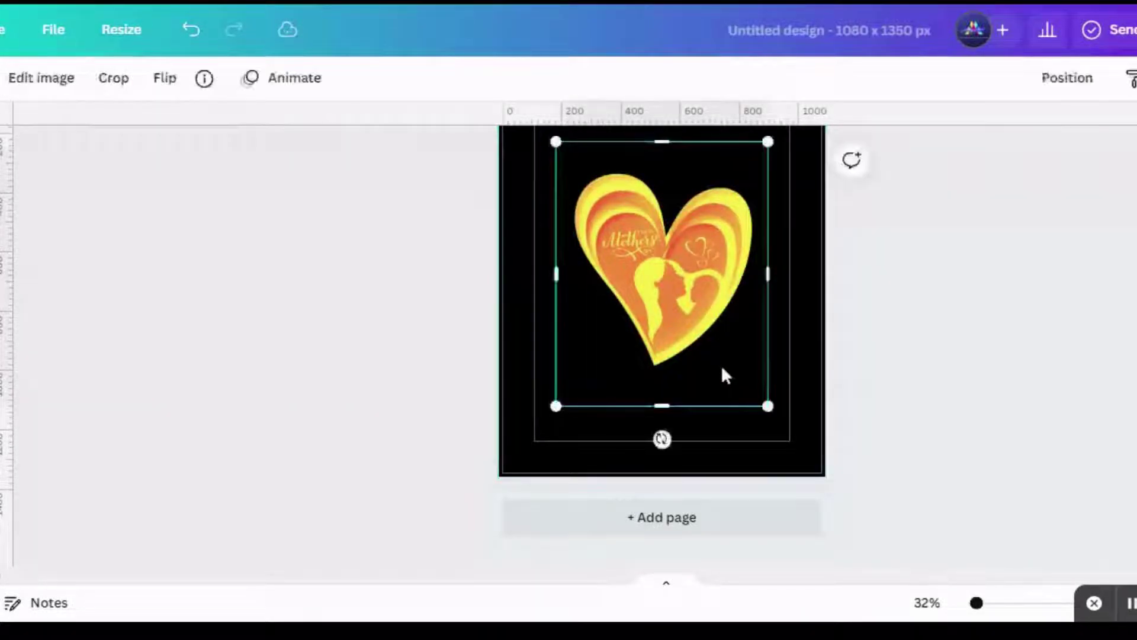
drag(556, 405, 397, 474)
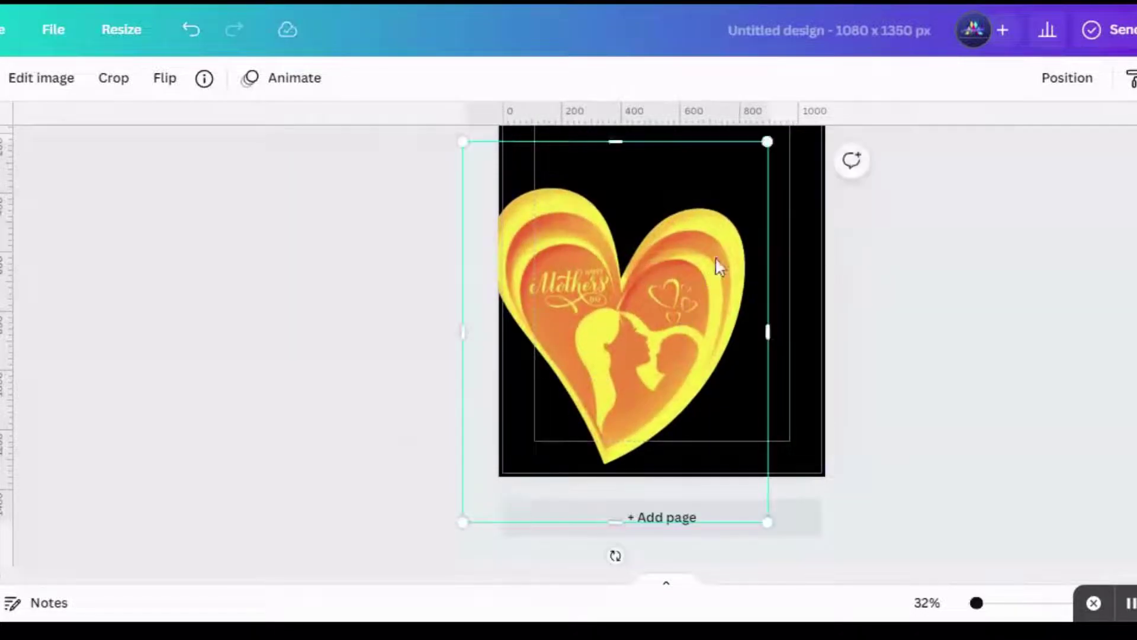
drag(767, 144, 832, 121)
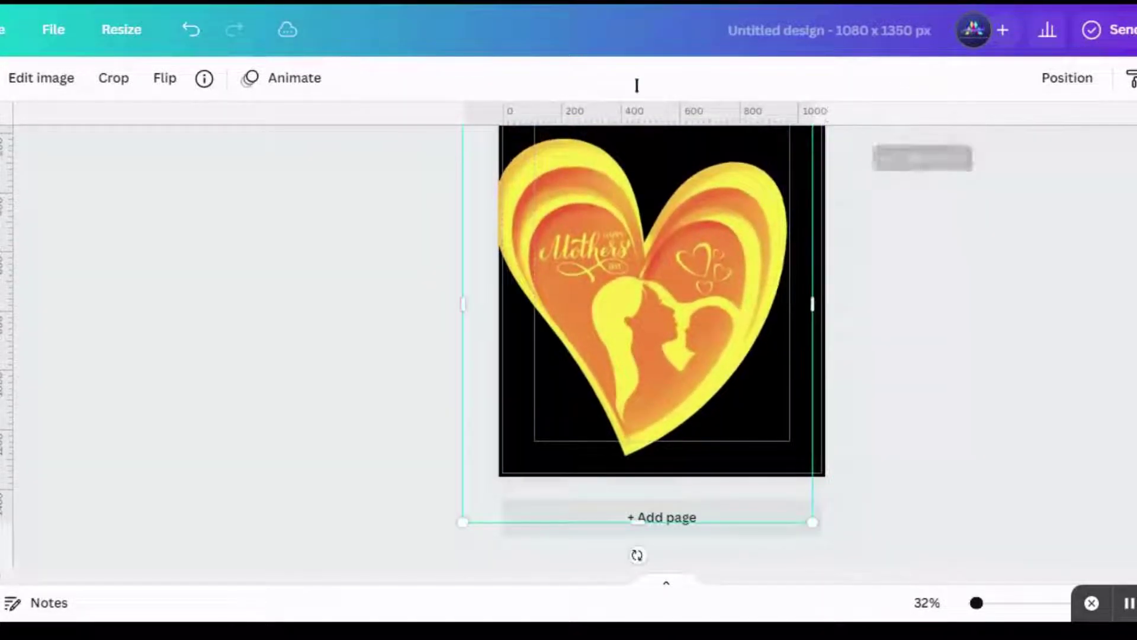
- Restore the heart image to its original and remove its background again with Background Remover
click(16, 84)
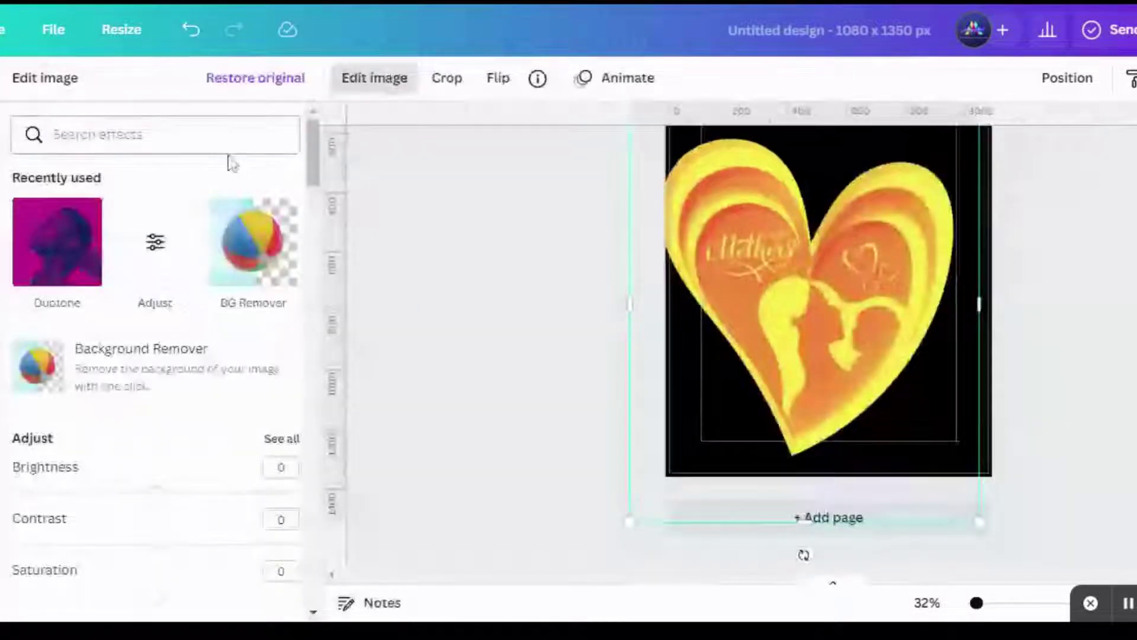
click(254, 89)
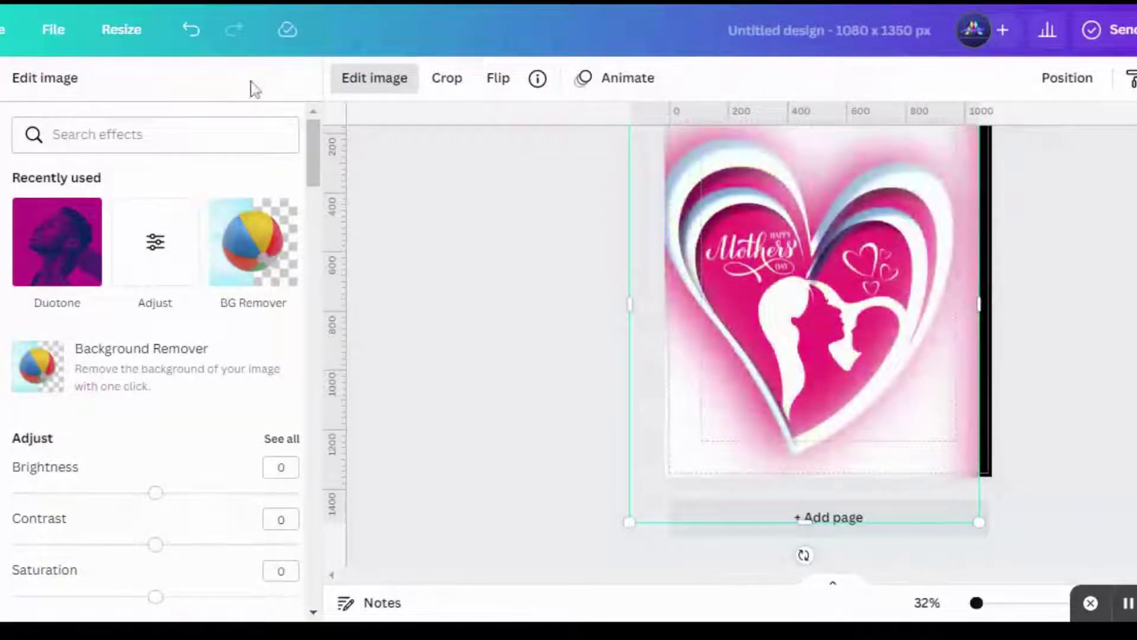
click(89, 355)
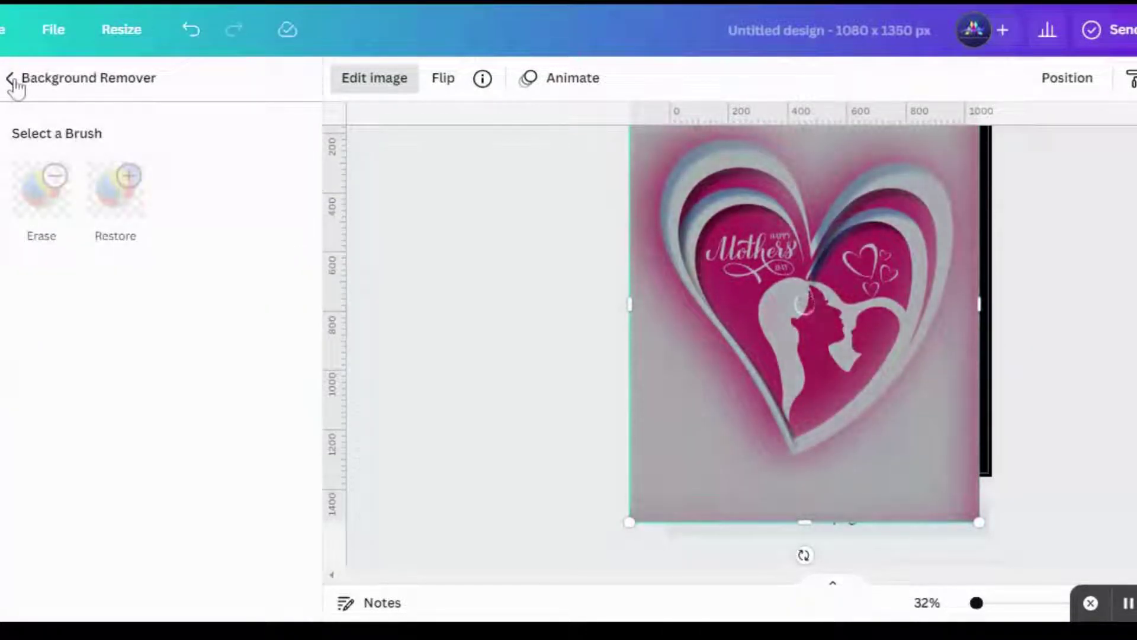
click(10, 80)
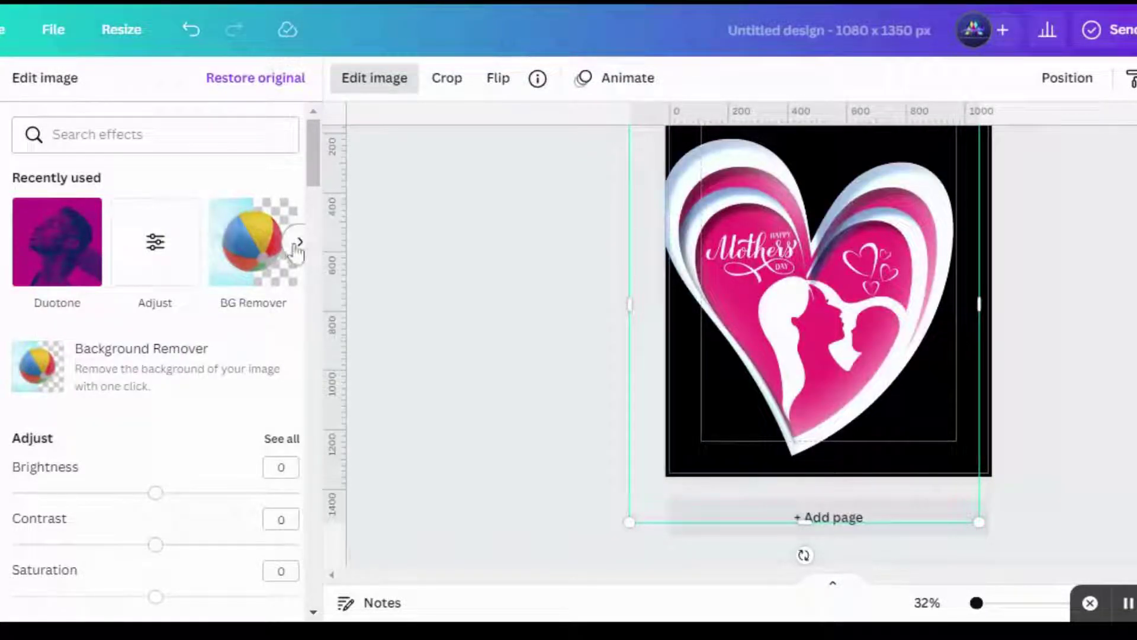
- Open the full set of ColorMix effects for the heart image
click(298, 244)
scroll(307, 243, down, 6)
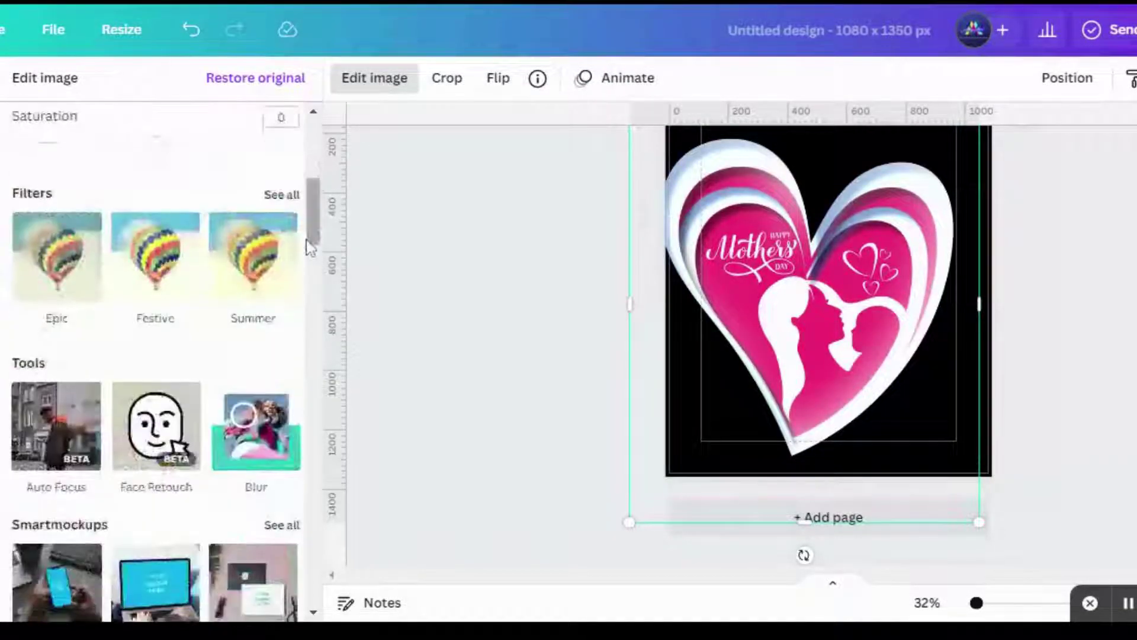
drag(308, 246, 323, 377)
drag(321, 327, 317, 398)
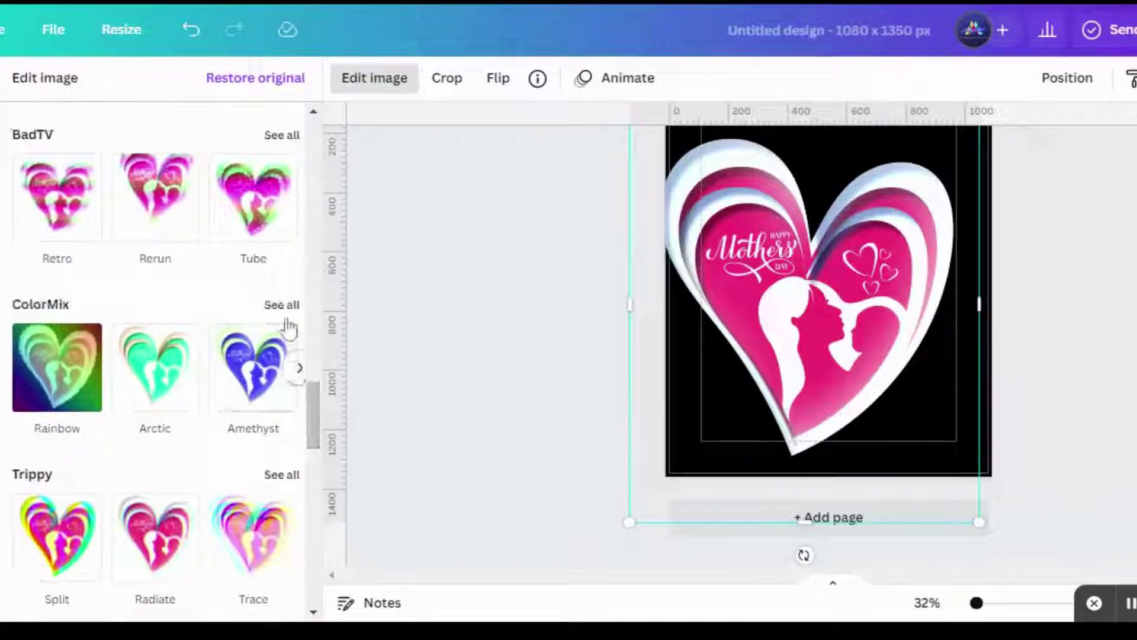
click(280, 313)
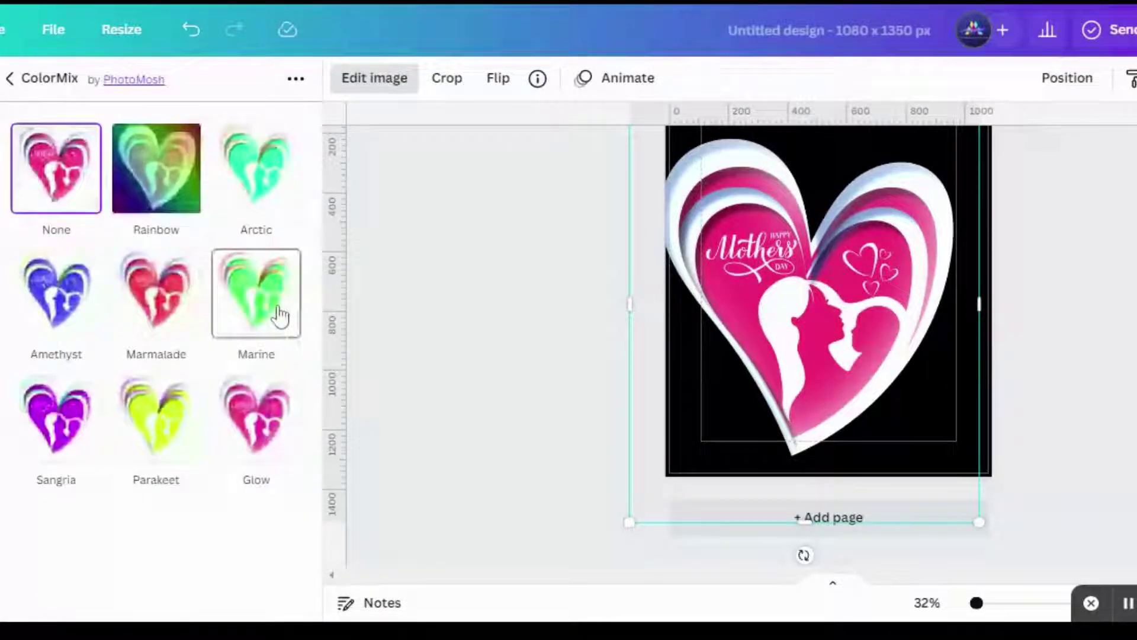
- Try the Marmalade, Marine and Glow ColorMix effects on the heart image
click(161, 316)
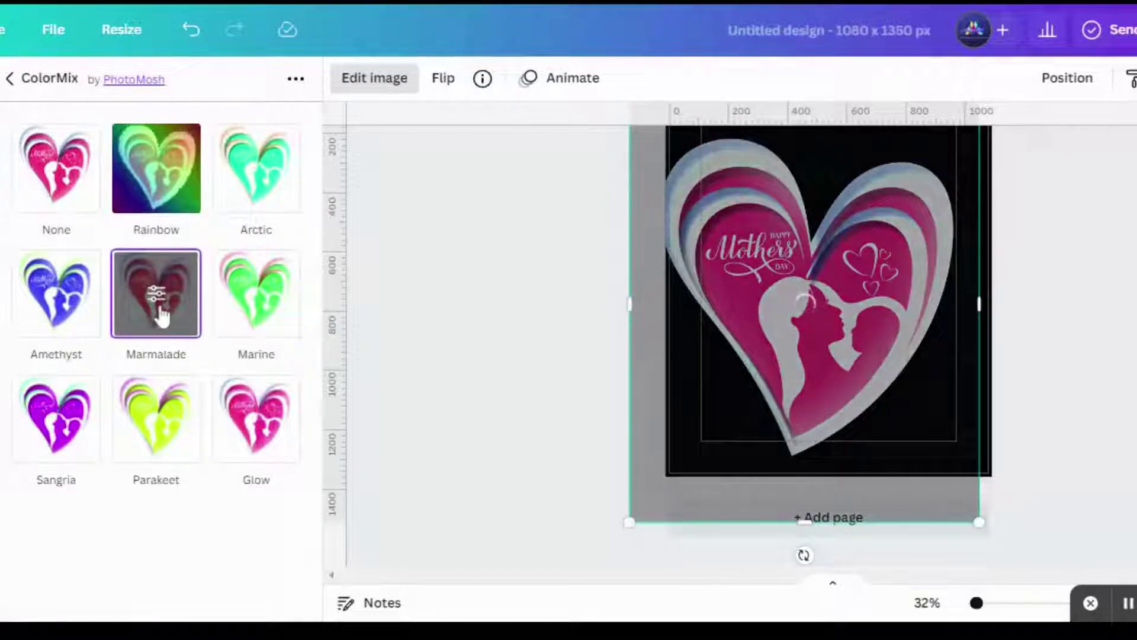
click(256, 293)
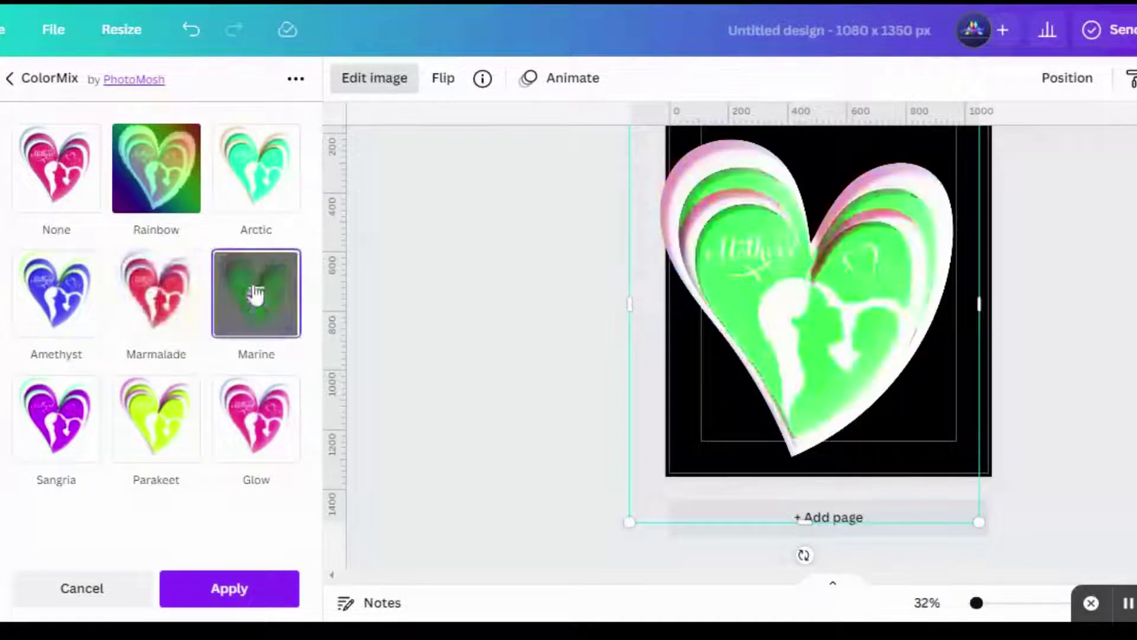
click(260, 421)
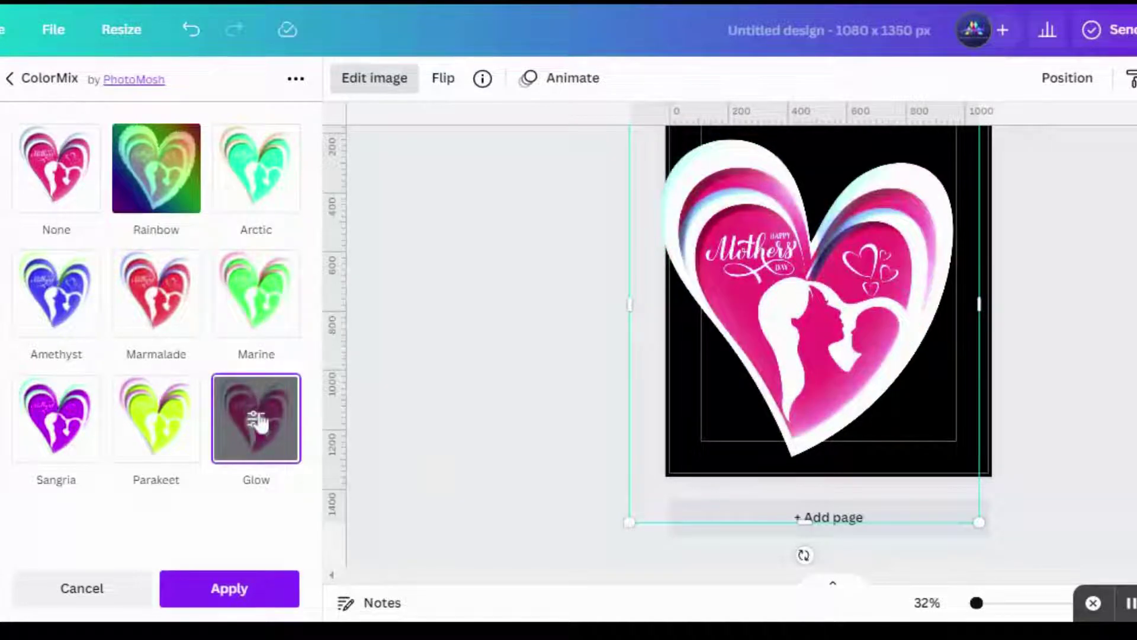
- Choose the Arctic ColorMix effect for the heart image and set its hue to 0.2
click(247, 207)
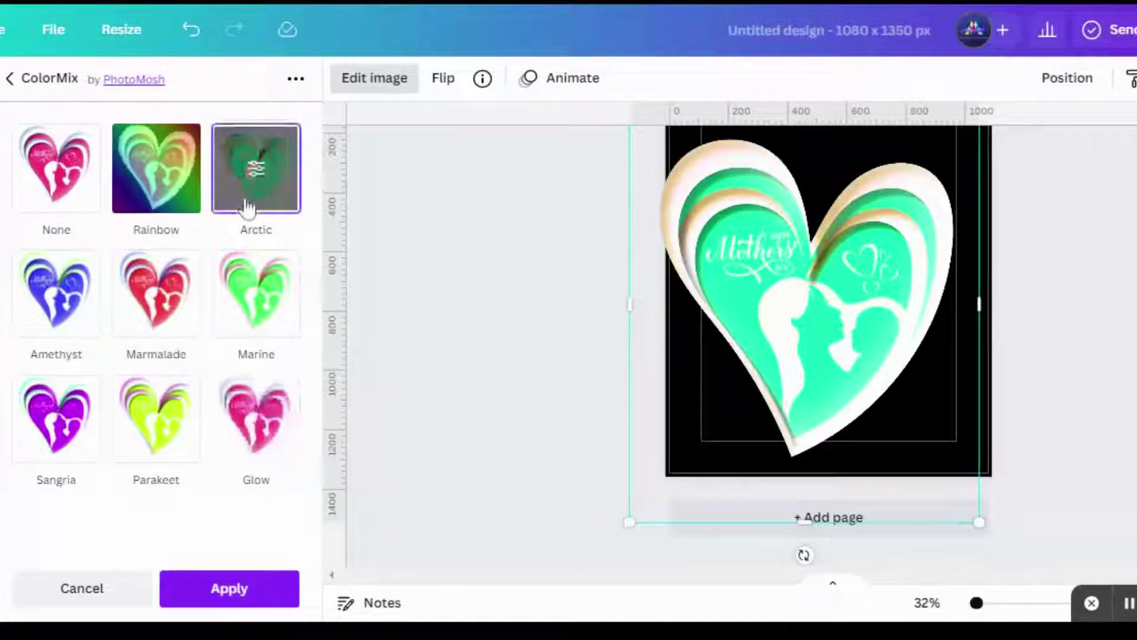
click(246, 208)
drag(296, 196, 191, 236)
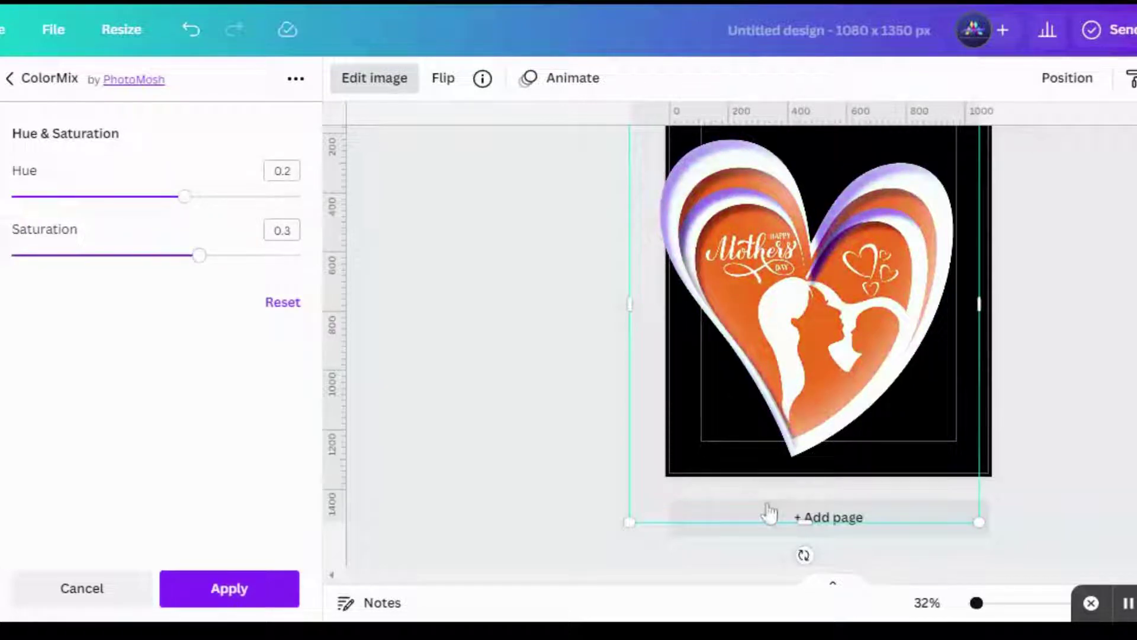